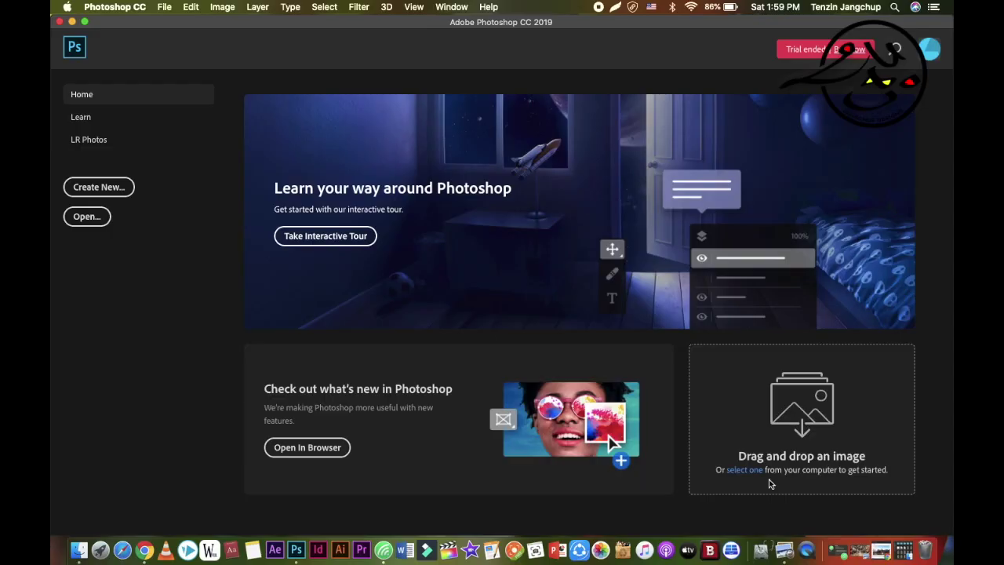
Open the graffiti wall photo egvtg.jpeg from the Desktop.
click(165, 7)
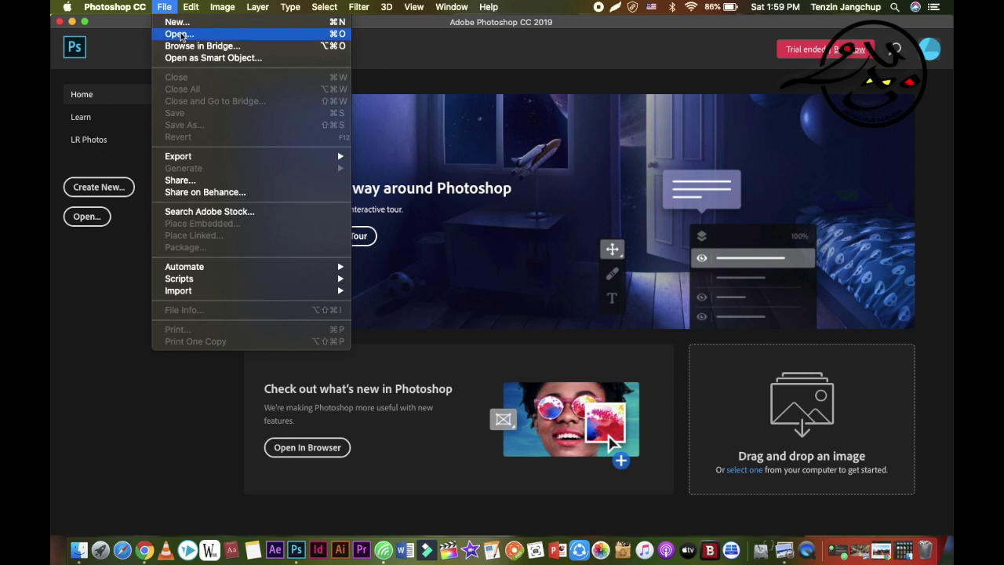
click(179, 34)
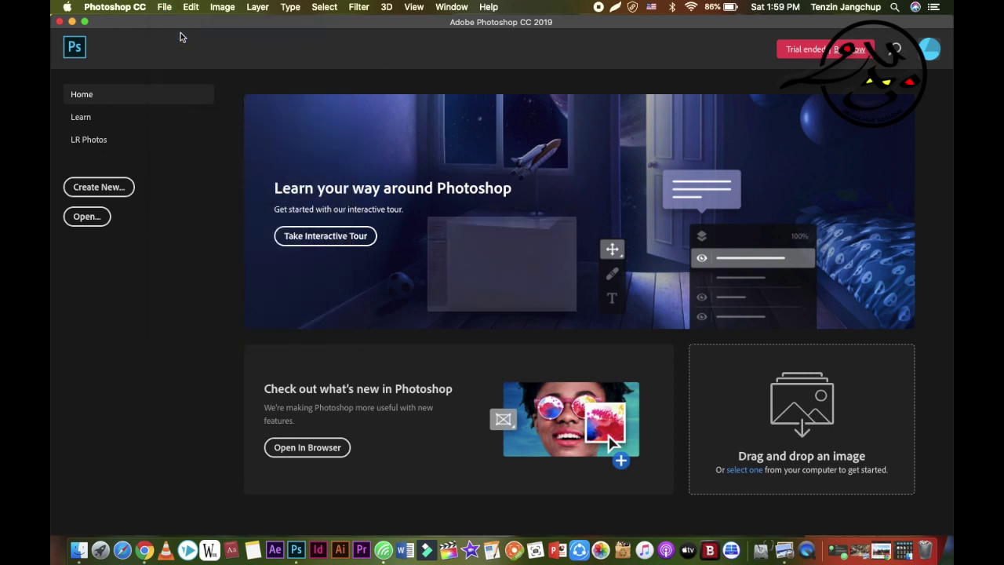
double_click(560, 163)
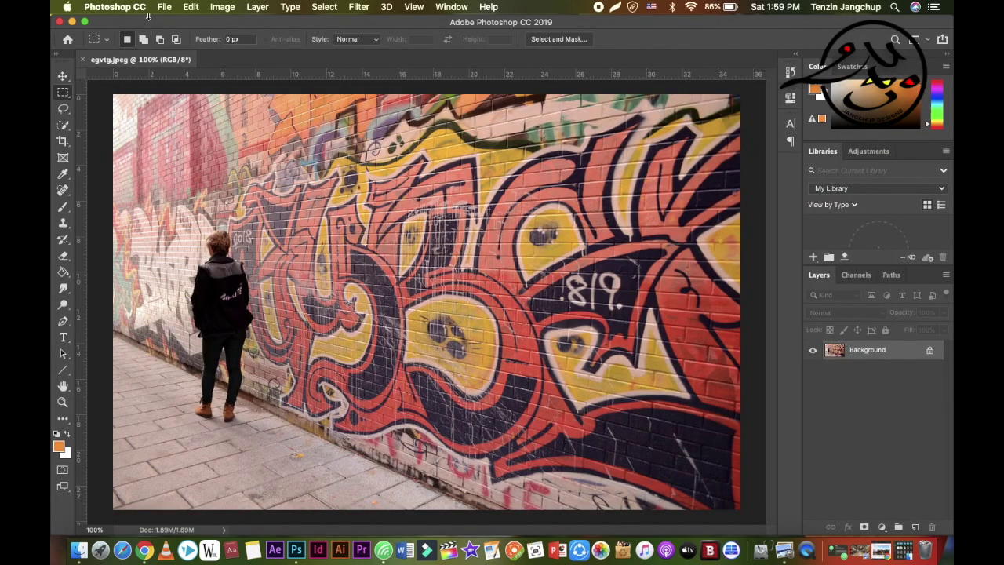
Open TempImage 7.JPG from Downloads, then return to the egvtg.jpeg document.
click(164, 7)
click(182, 37)
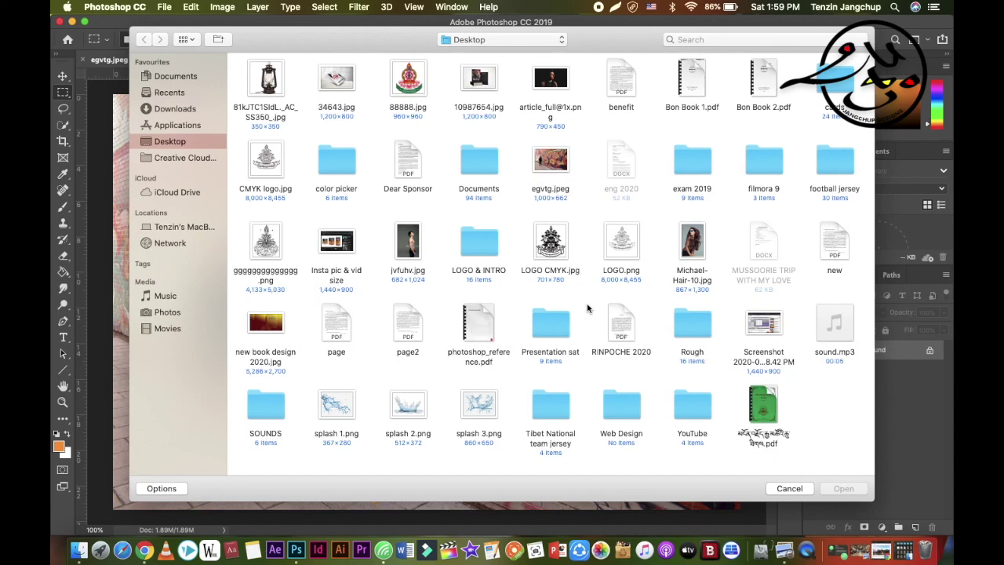
click(175, 108)
click(336, 323)
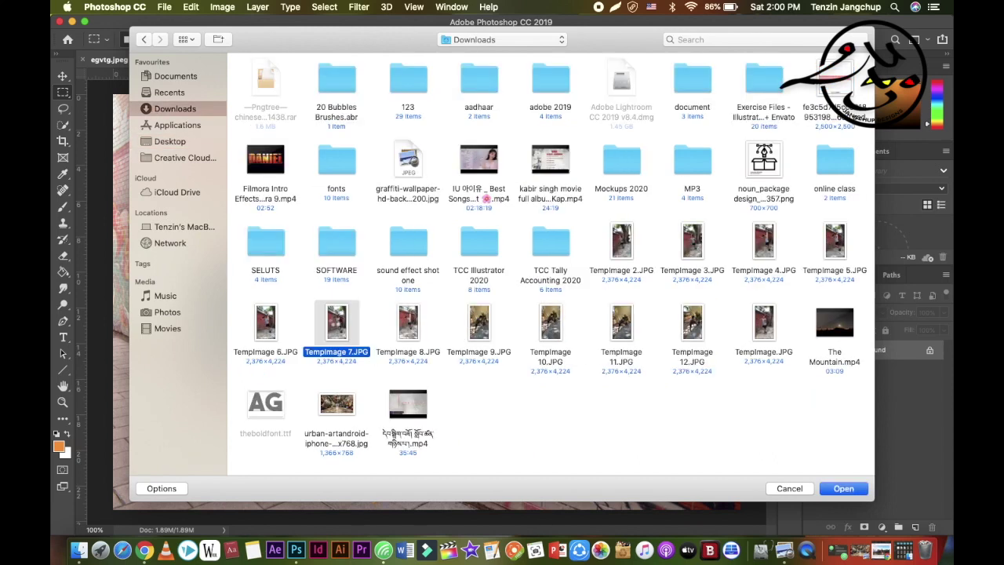
double_click(336, 322)
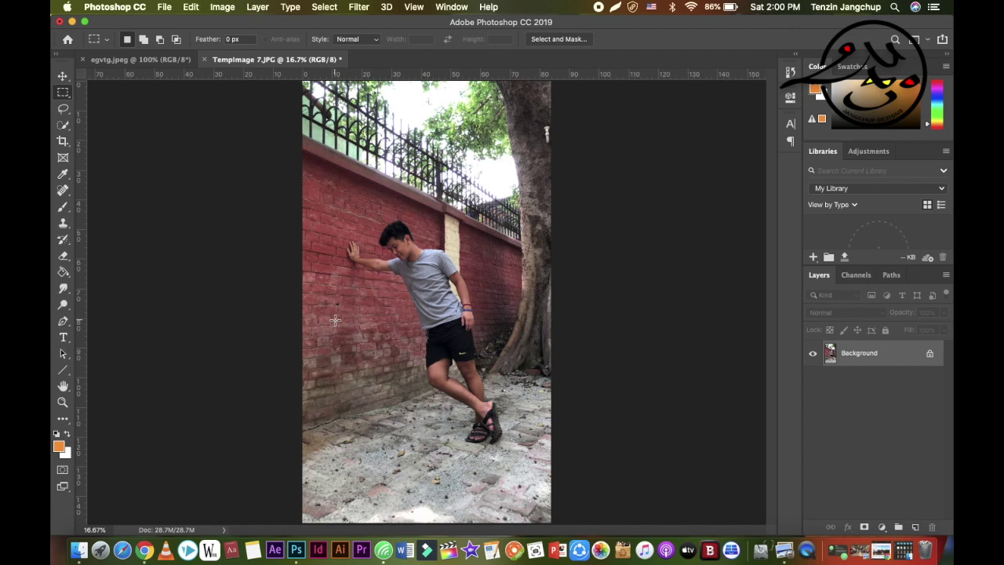
click(168, 61)
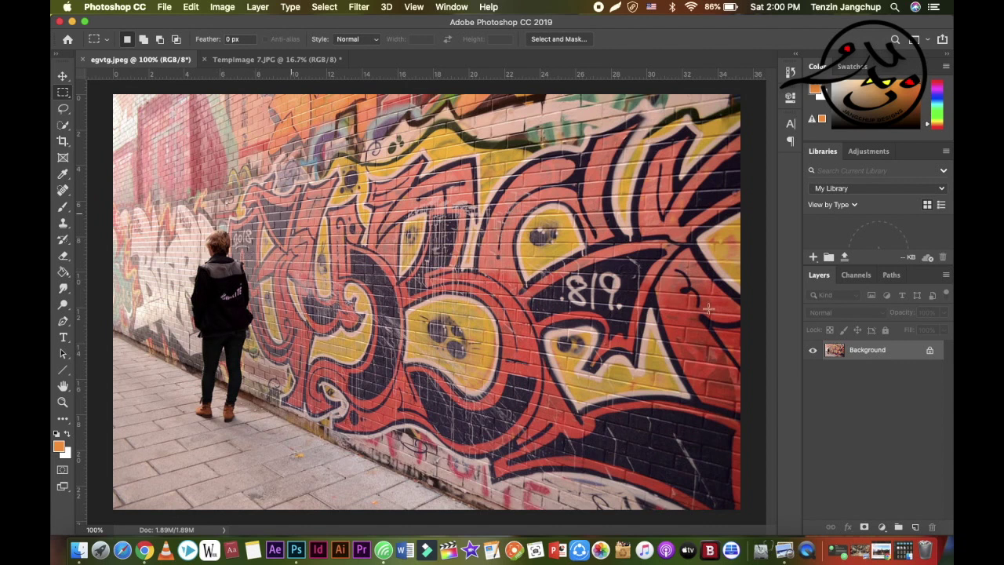
Unlock the Background into Layer 0 and choose the plain Lasso Tool.
click(931, 351)
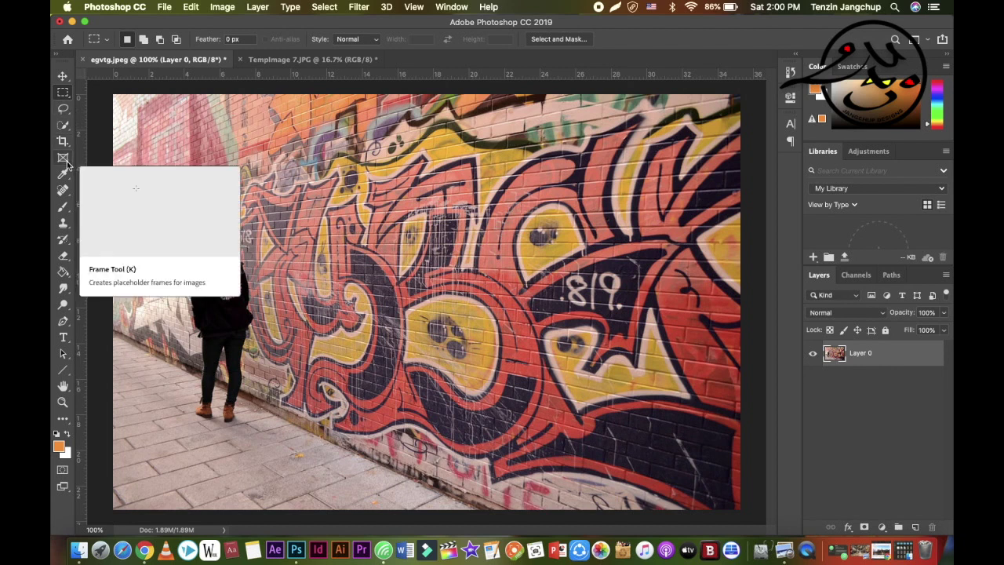
click(64, 111)
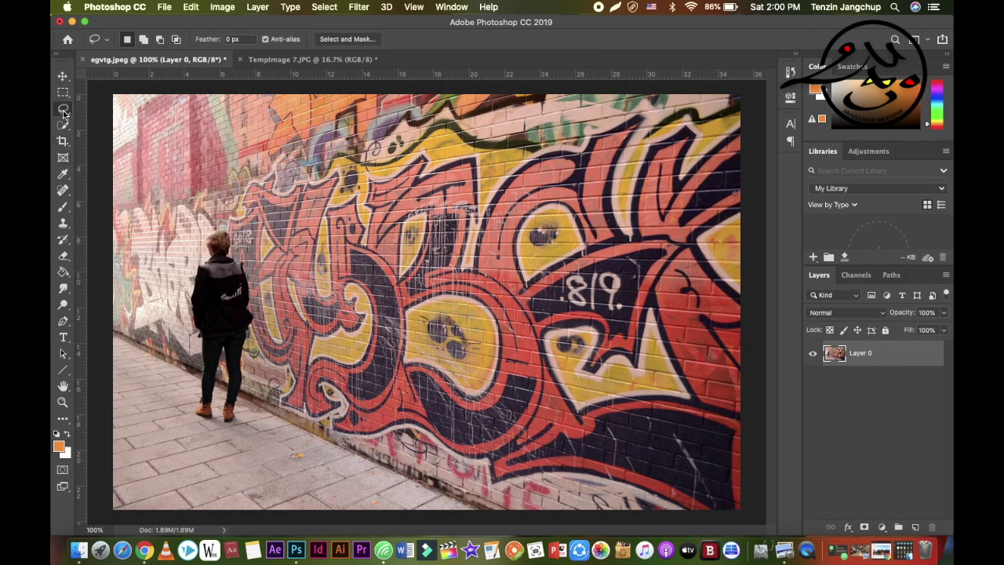
right_click(64, 113)
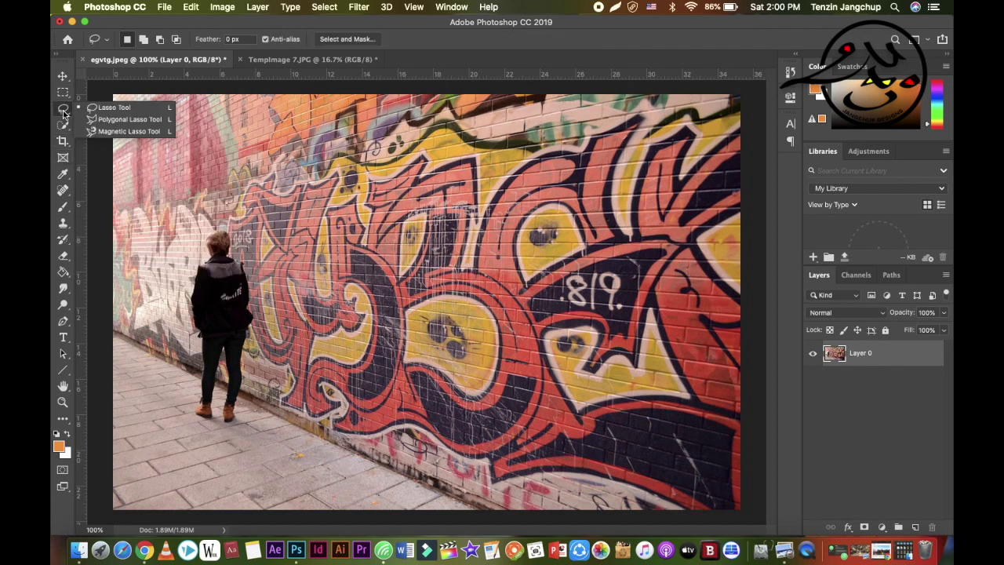
click(115, 109)
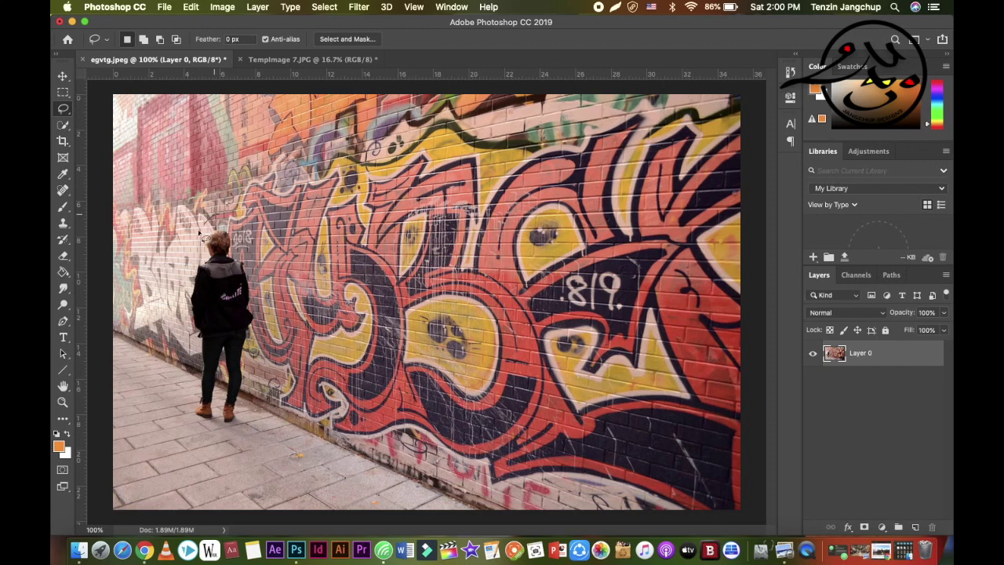
Draw a loose lasso outline around the woman walking past the wall.
drag(195, 347, 190, 395)
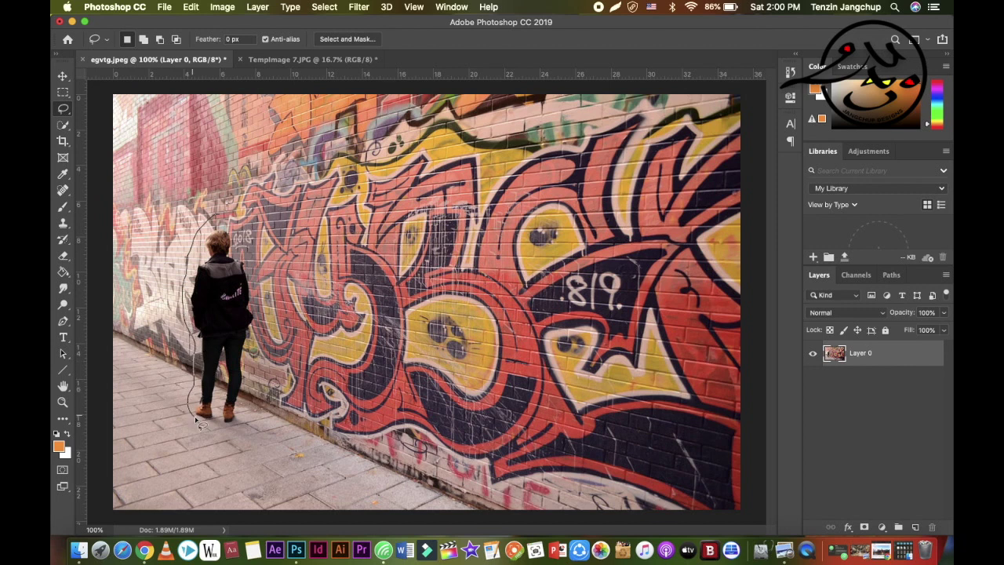
mouse_move(246, 405)
mouse_down()
mouse_move(264, 336)
mouse_move(260, 275)
mouse_move(246, 252)
mouse_up()
drag(218, 215, 220, 215)
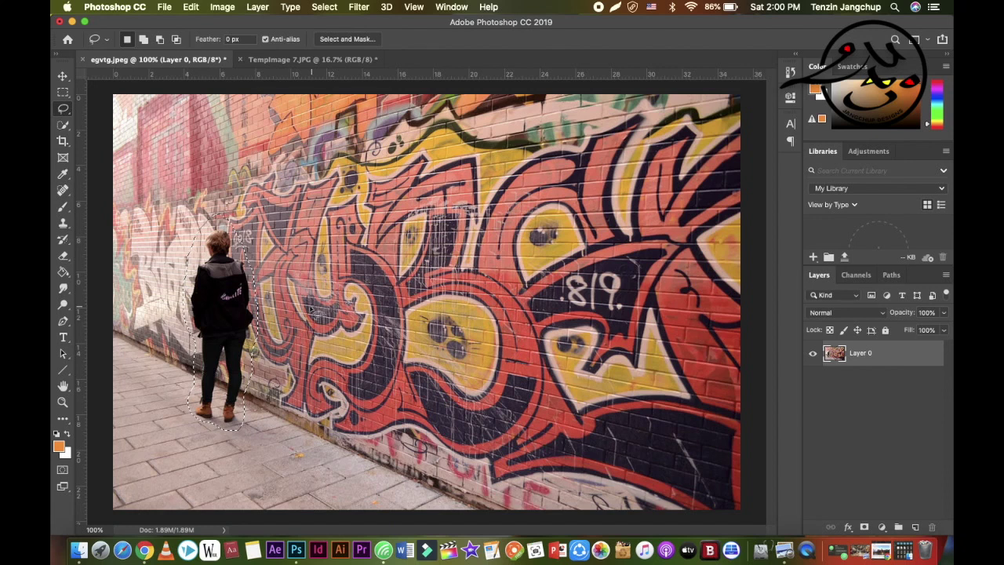
click(220, 8)
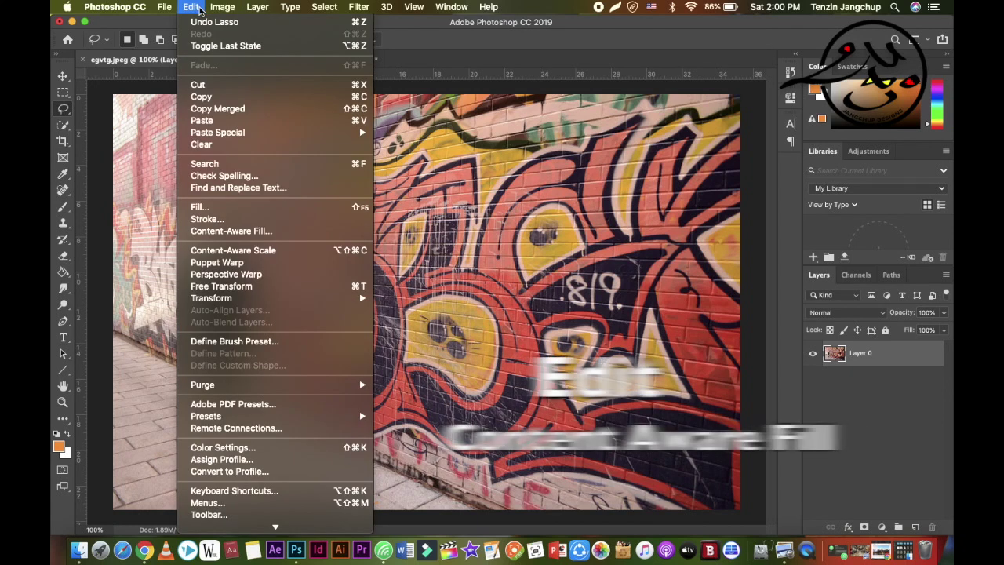
Content-Aware Fill the outlined woman with output set to a new layer.
click(245, 232)
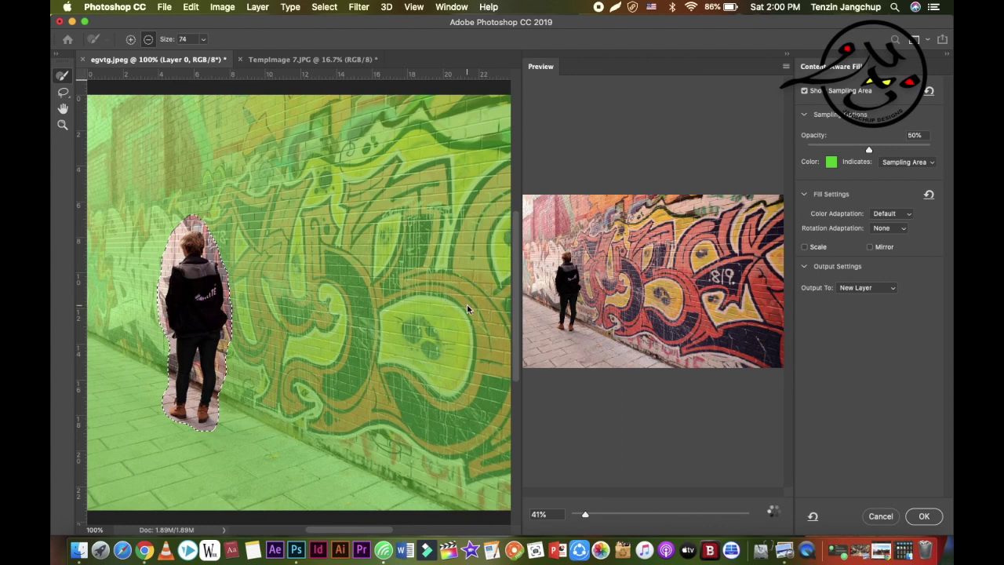
scroll(603, 297, up, 1)
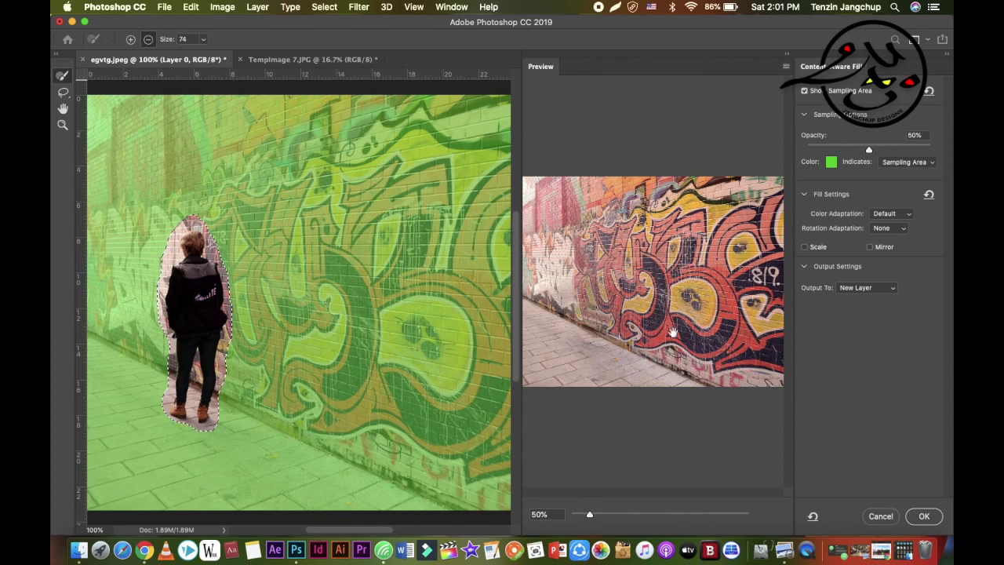
click(925, 518)
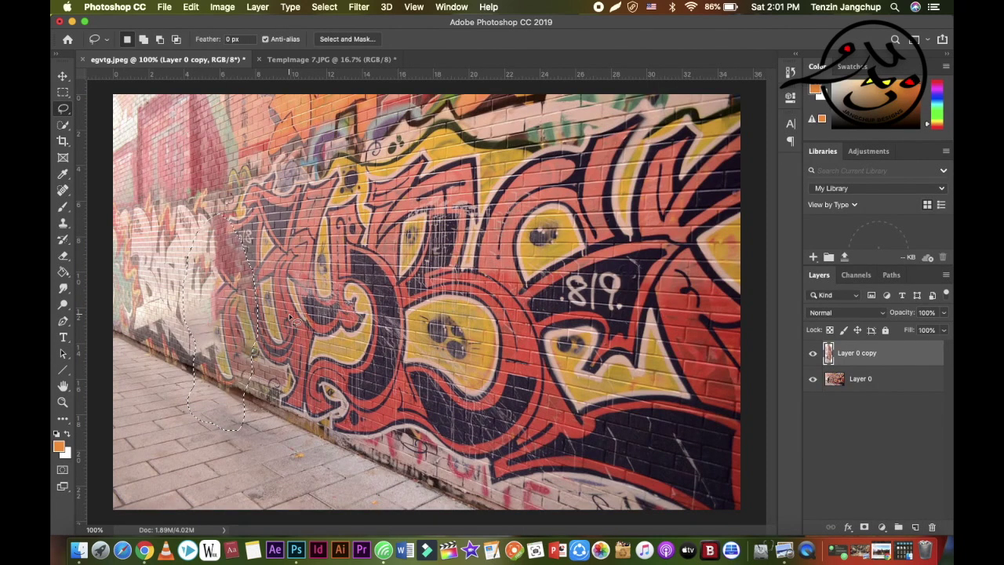
Deselect to show the empty graffiti wall filled on Layer 0 copy.
key(ctrl+d)
In TempImage 7.JPG, use Select > Subject to select the man leaning on the brick wall.
click(305, 65)
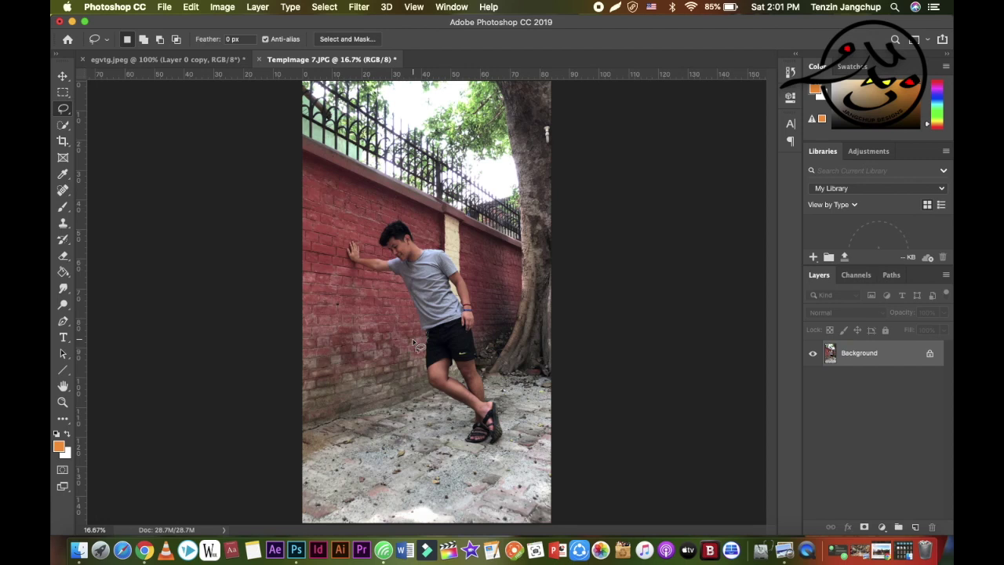
click(64, 77)
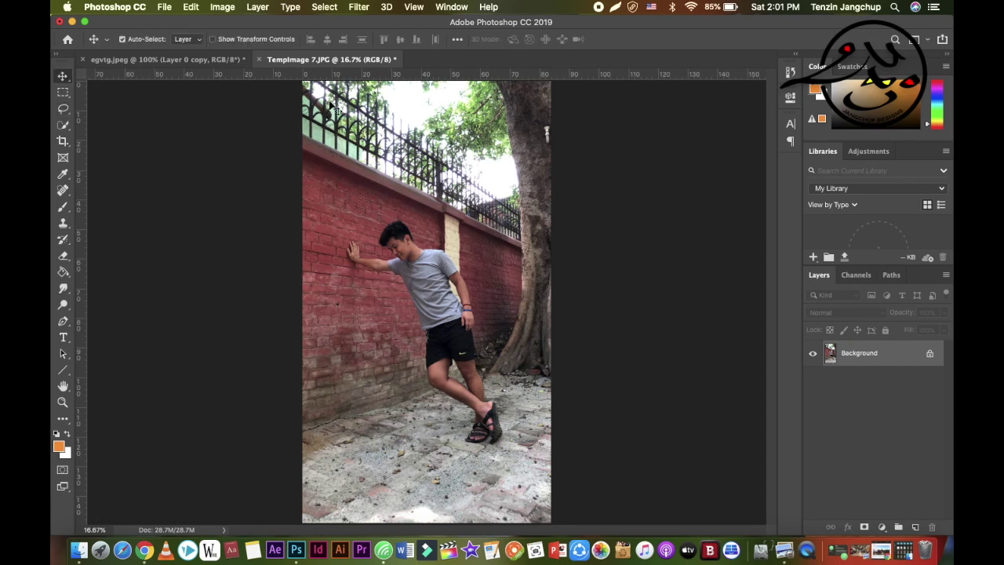
click(324, 7)
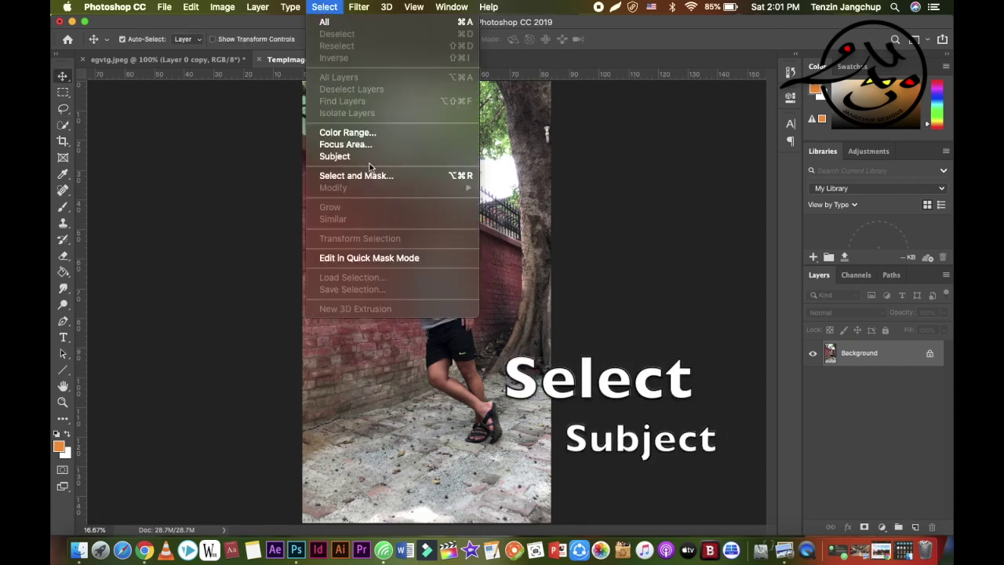
click(374, 160)
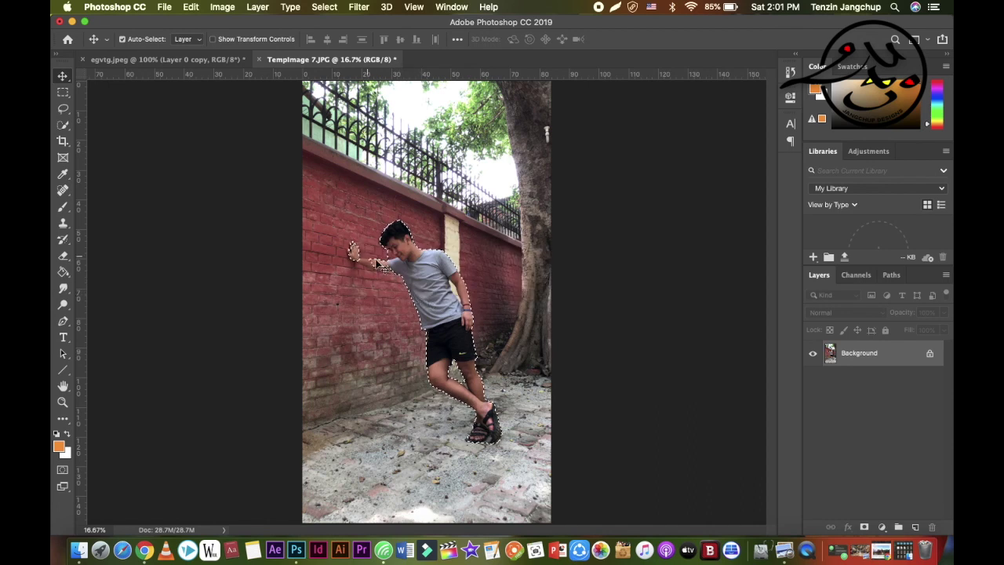
scroll(364, 262, up, 3)
scroll(364, 262, up, 3)
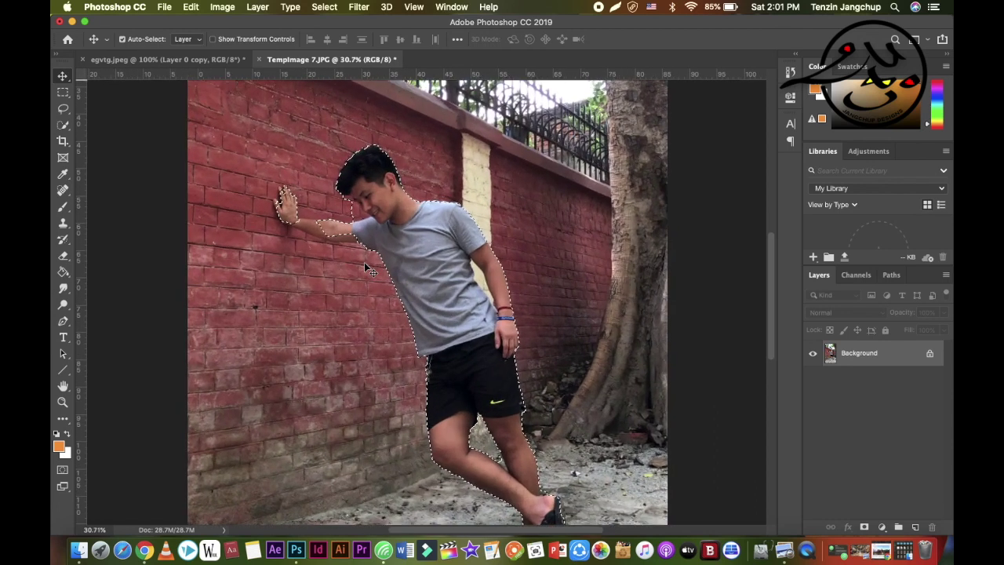
scroll(364, 262, up, 1)
scroll(364, 262, up, 1)
scroll(364, 263, up, 1)
scroll(364, 262, up, 1)
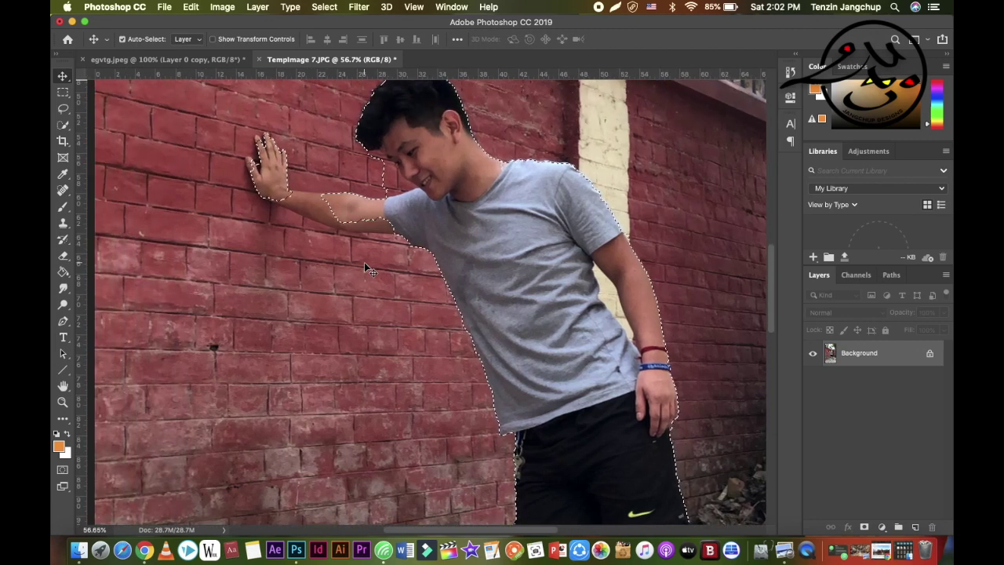
Quick-select away the brick and yellow wall around the forearm, fingers and armpit.
click(63, 124)
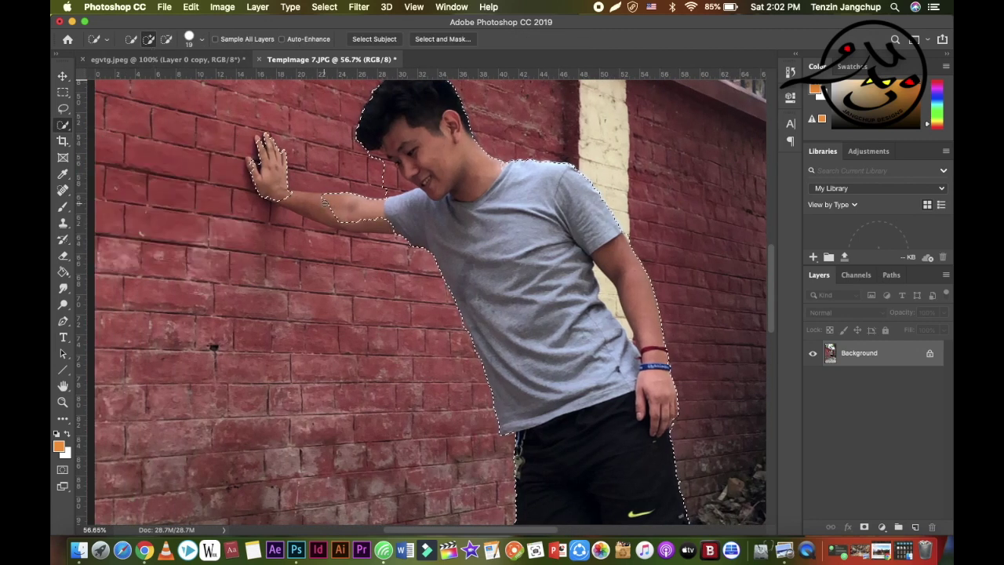
scroll(249, 163, up, 3)
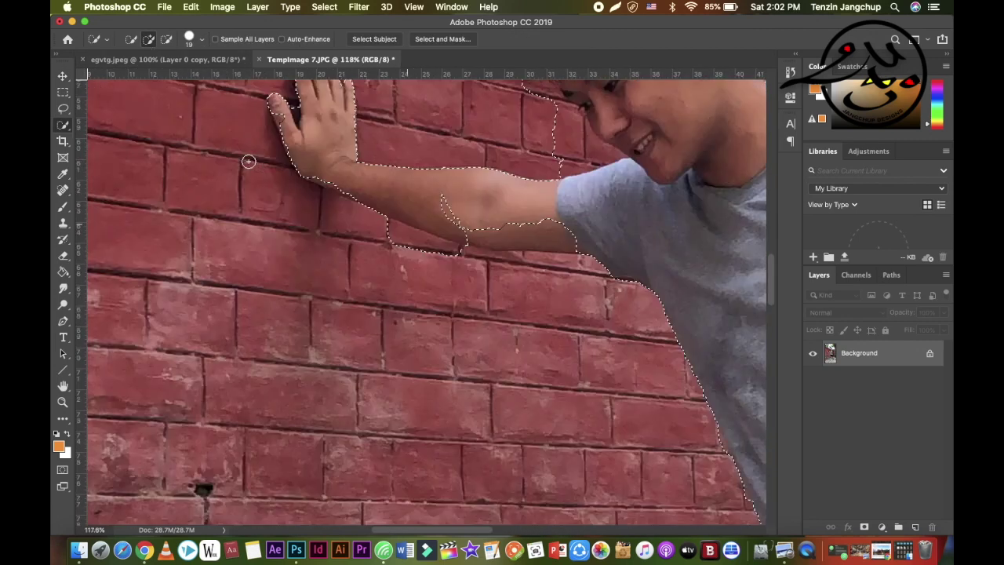
scroll(248, 161, up, 5)
scroll(248, 161, left, 2)
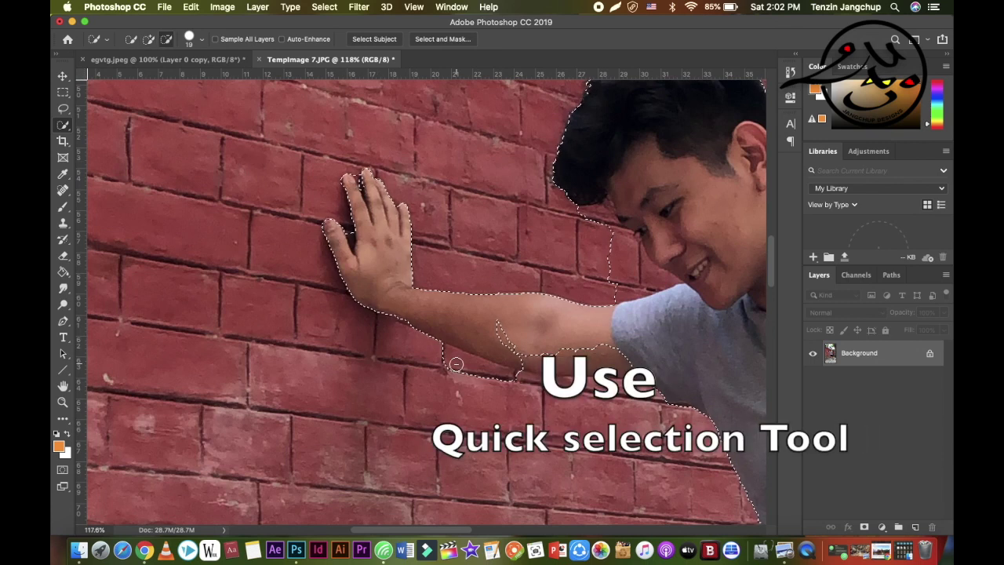
drag(442, 353, 500, 333)
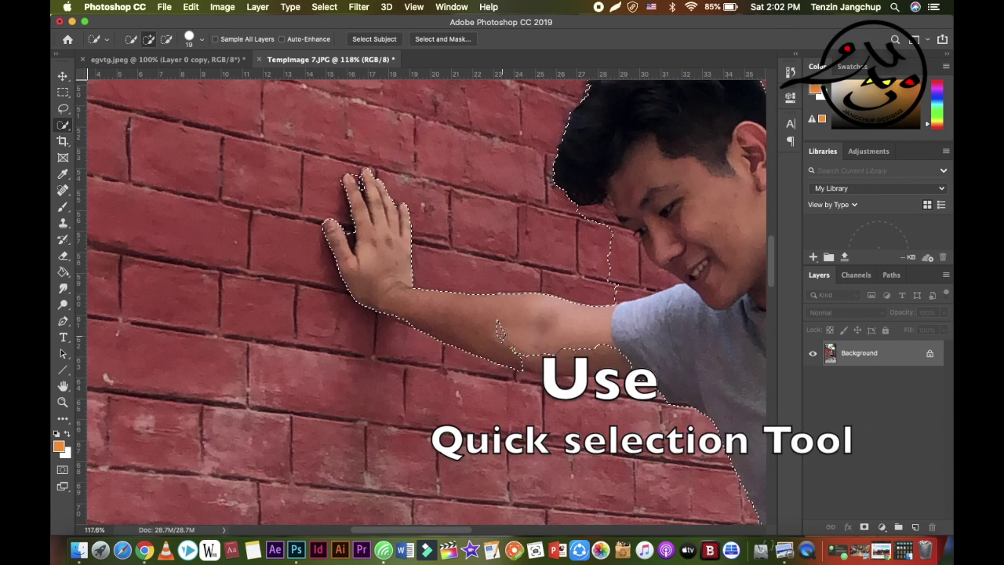
drag(571, 380, 537, 364)
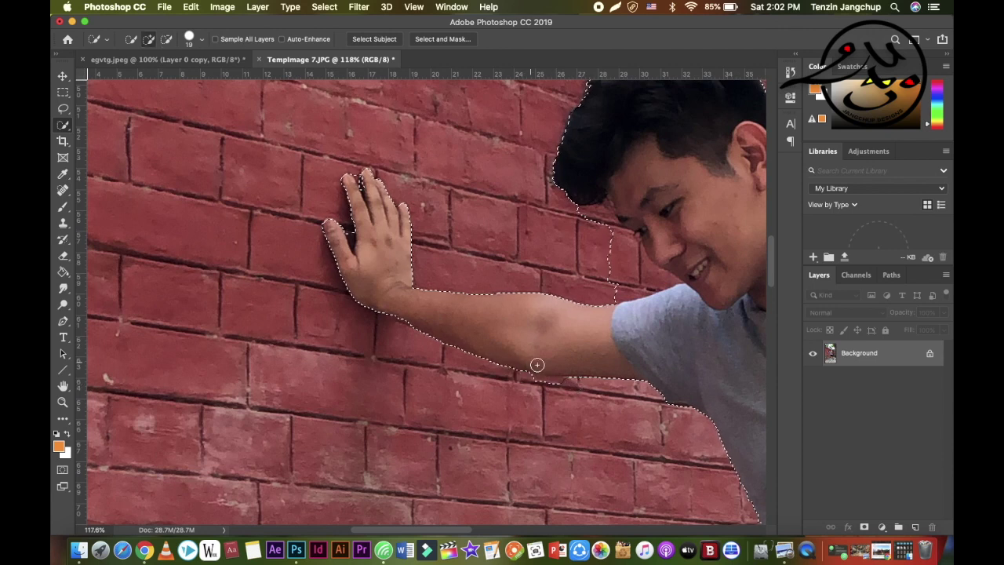
drag(359, 182, 364, 209)
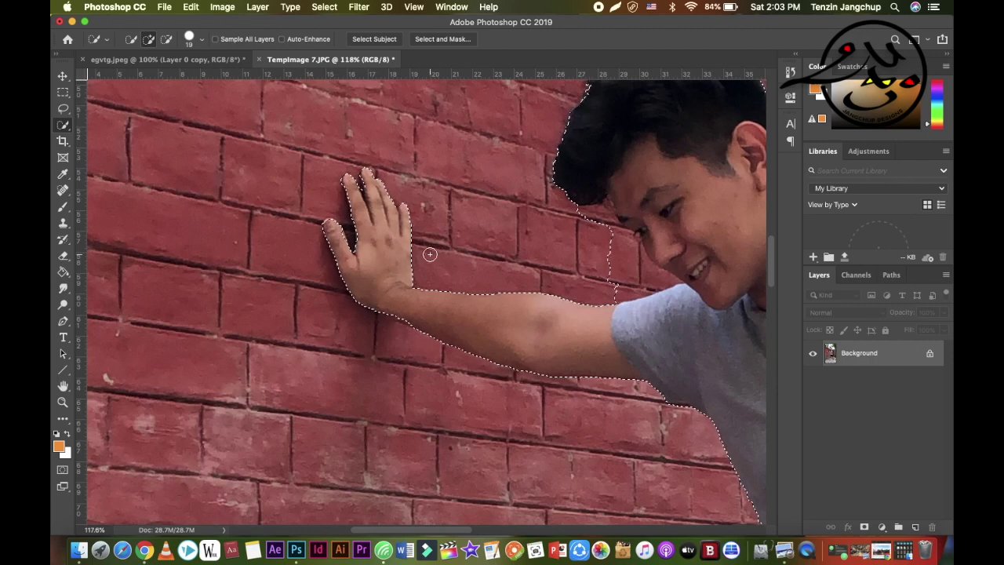
scroll(430, 254, right, 3)
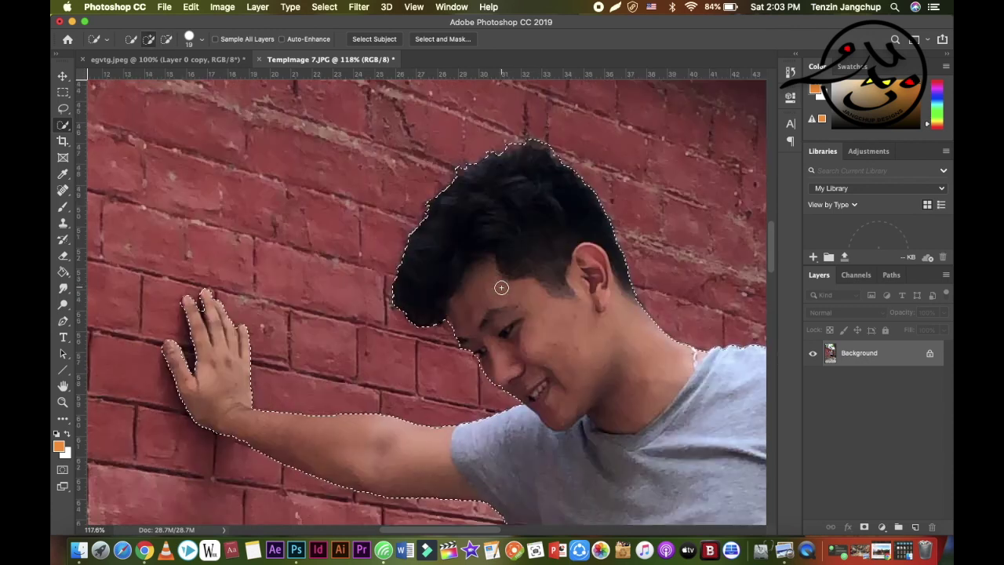
scroll(497, 290, down, 5)
scroll(497, 288, right, 5)
drag(503, 287, 471, 188)
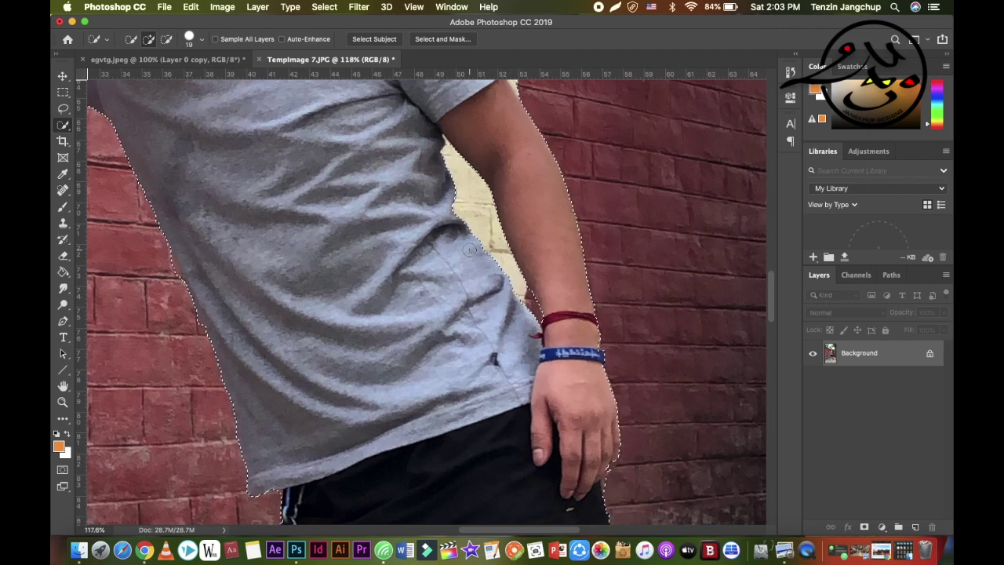
drag(437, 141, 454, 135)
Refine the selection down the lower right leg, removing the background bump beside it.
scroll(502, 197, down, 2)
scroll(596, 251, down, 6)
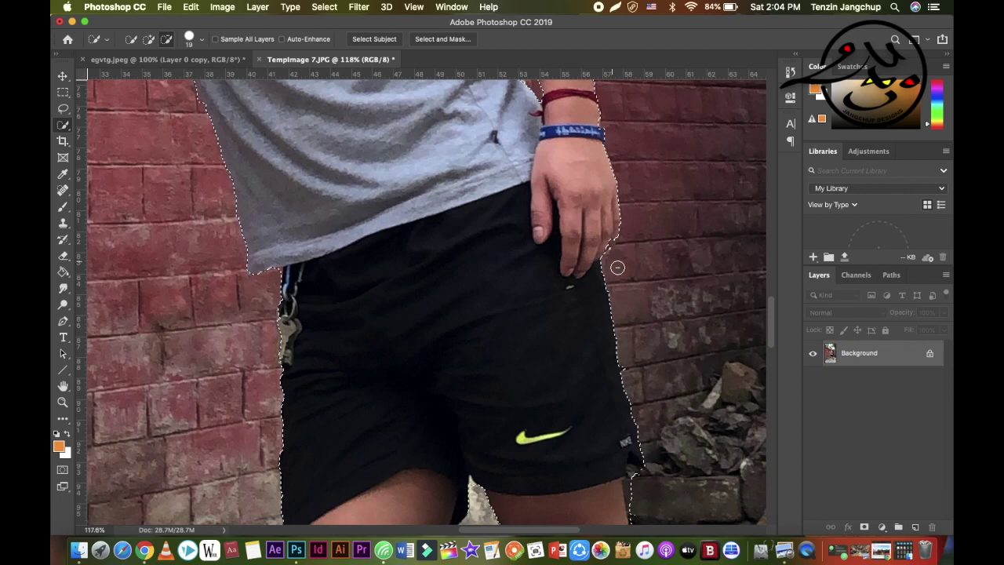
scroll(597, 269, down, 1)
scroll(601, 201, down, 2)
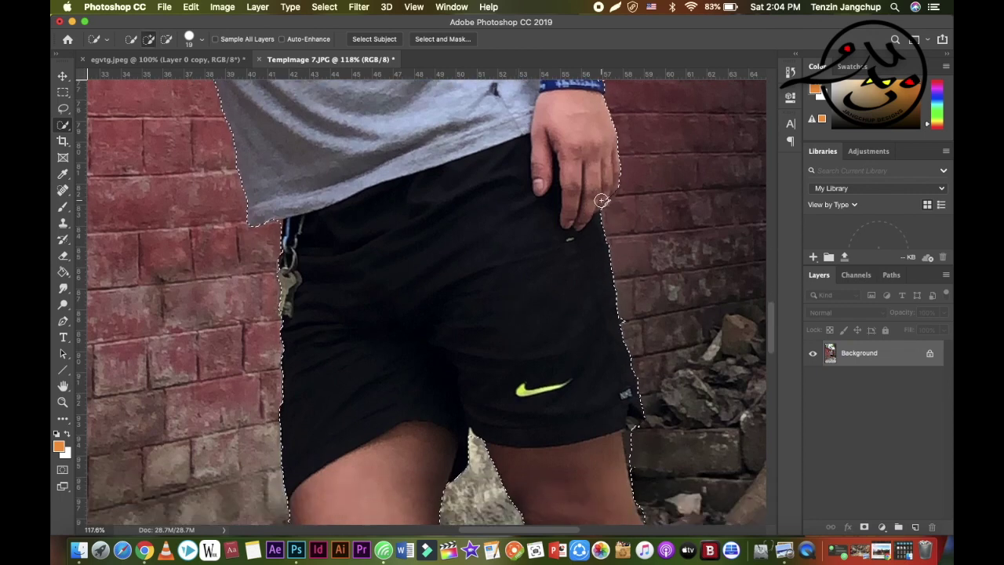
scroll(481, 299, down, 6)
key(alt)
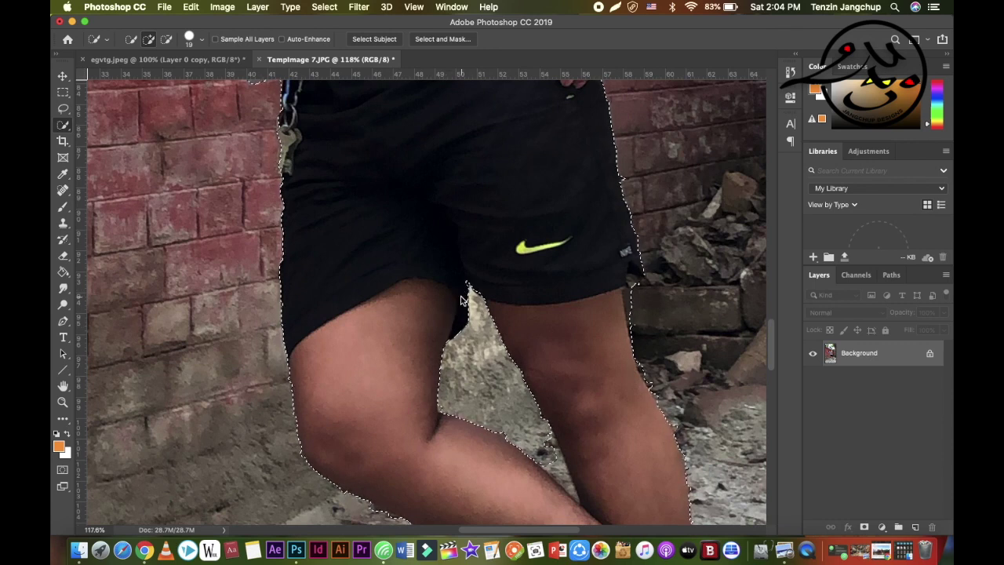
key(alt)
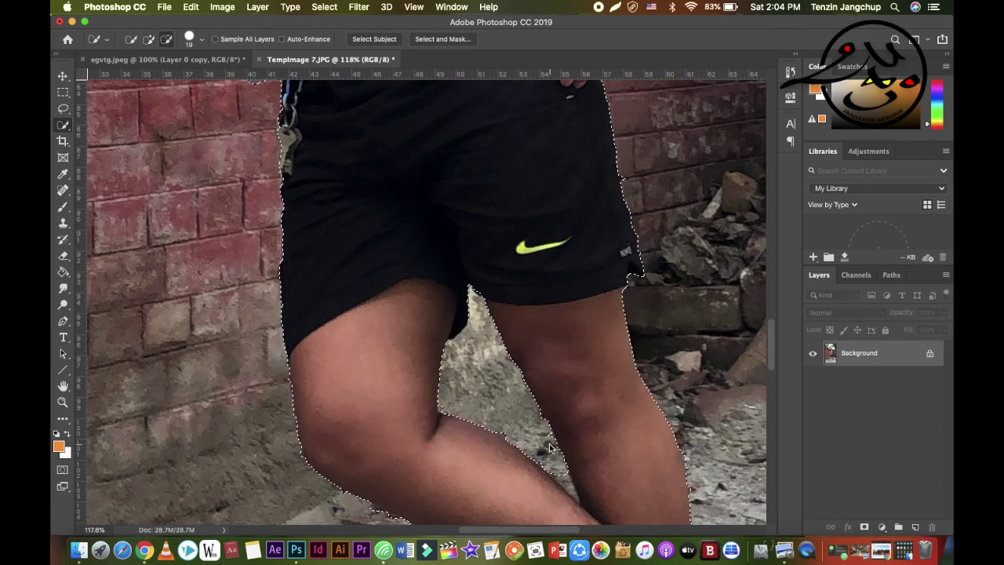
drag(549, 448, 551, 488)
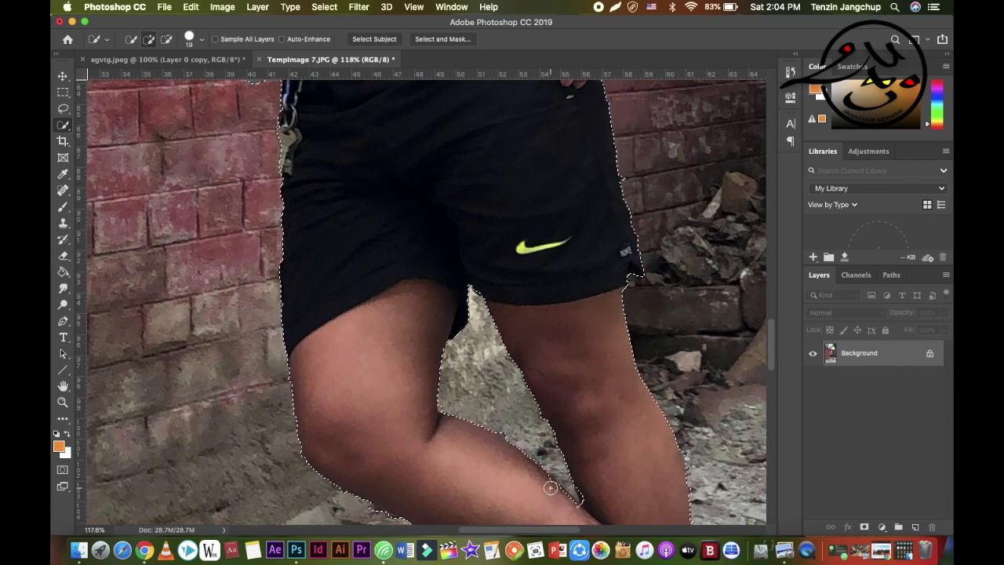
key(super+d)
scroll(584, 497, down, 2)
drag(370, 305, 352, 284)
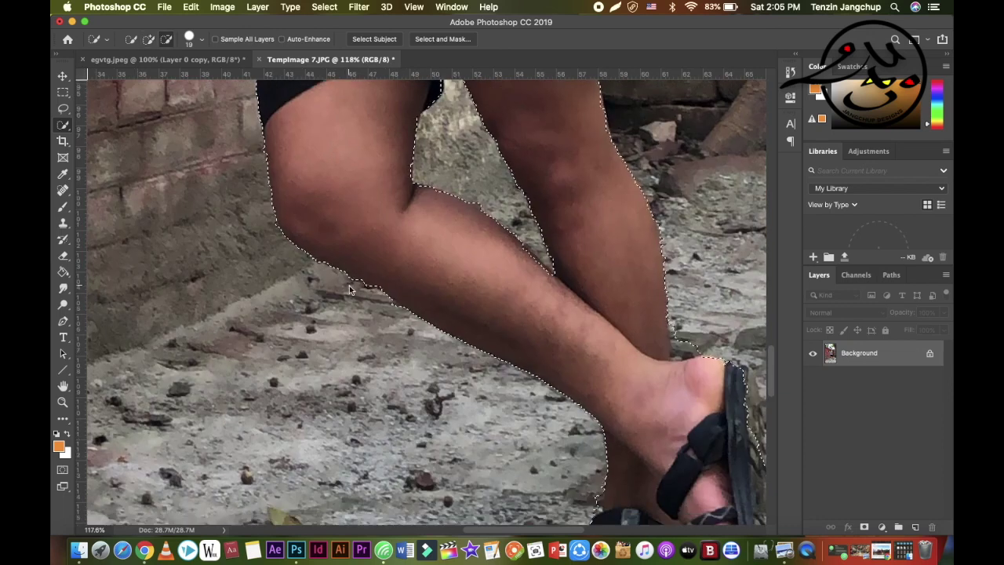
Trim the ground under the sandal and tighten the edge against its heel.
drag(574, 481, 593, 279)
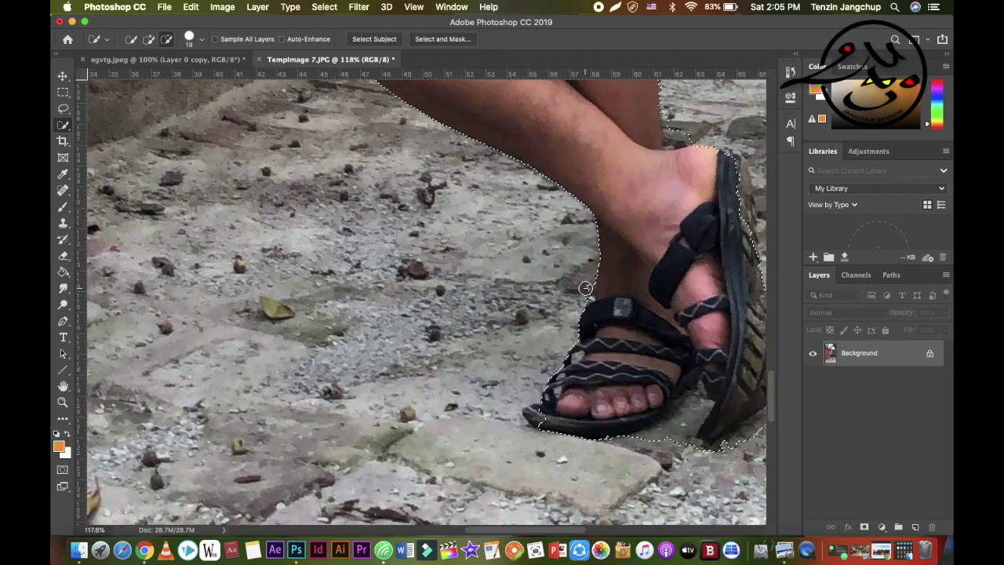
drag(702, 416, 665, 446)
scroll(665, 445, right, 5)
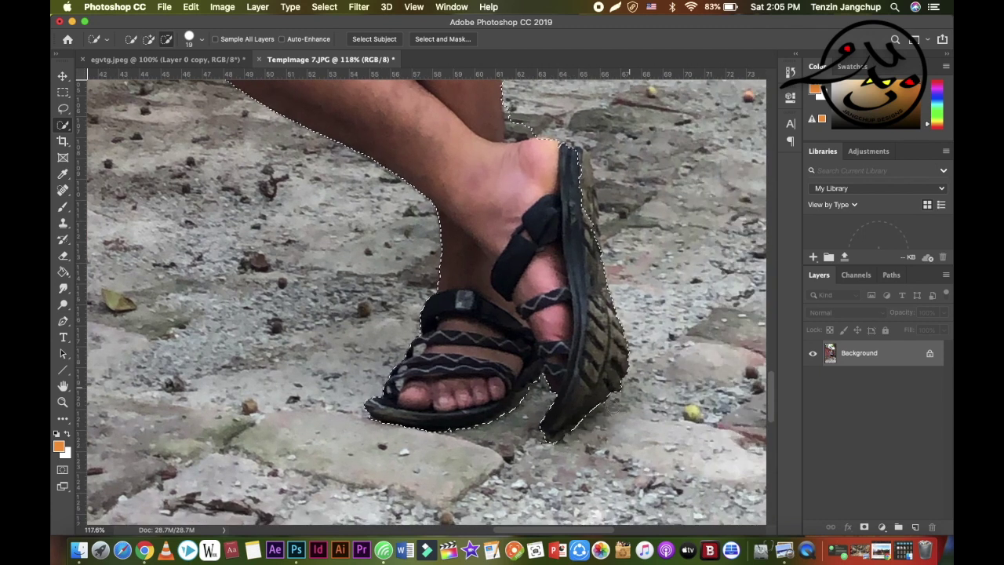
drag(584, 169, 582, 211)
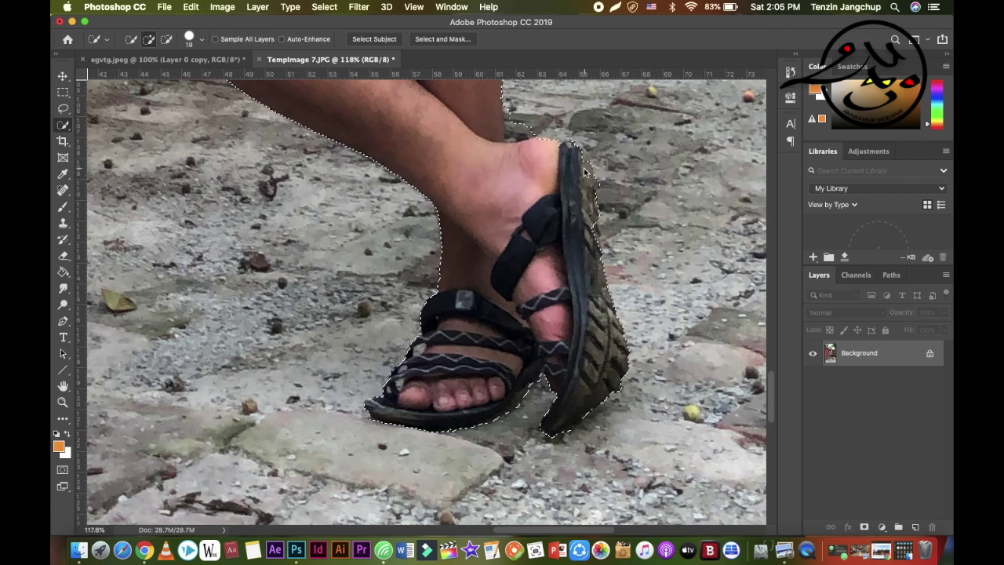
key(alt)
scroll(510, 108, down, 3)
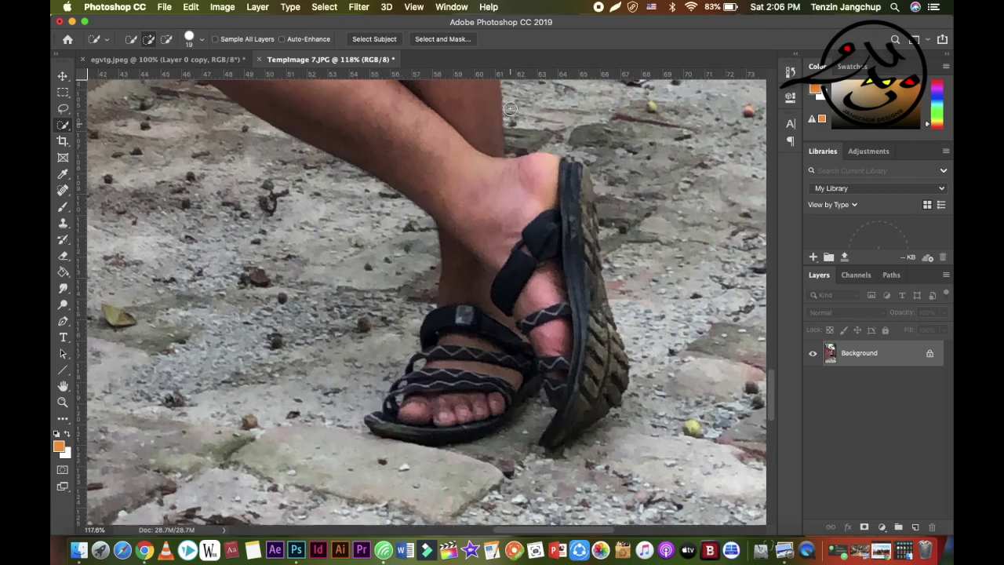
scroll(510, 108, up, 5)
scroll(510, 108, up, 3)
scroll(510, 108, down, 2)
scroll(510, 109, down, 5)
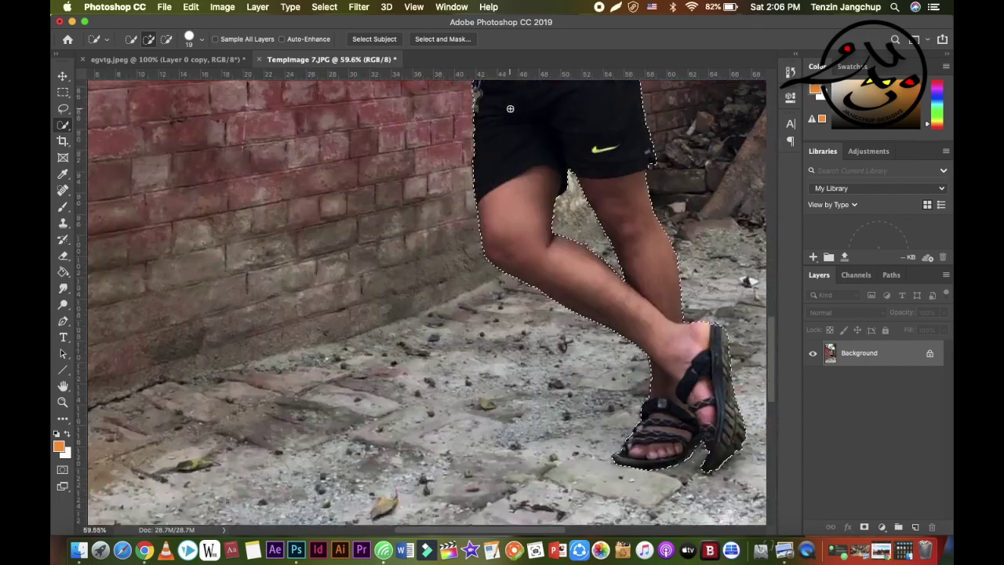
scroll(510, 108, down, 3)
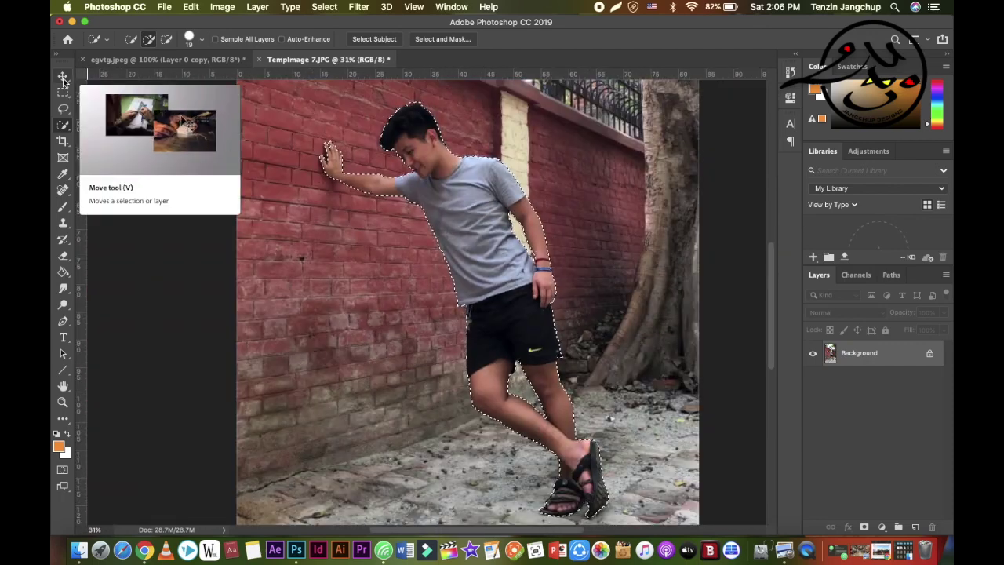
click(63, 80)
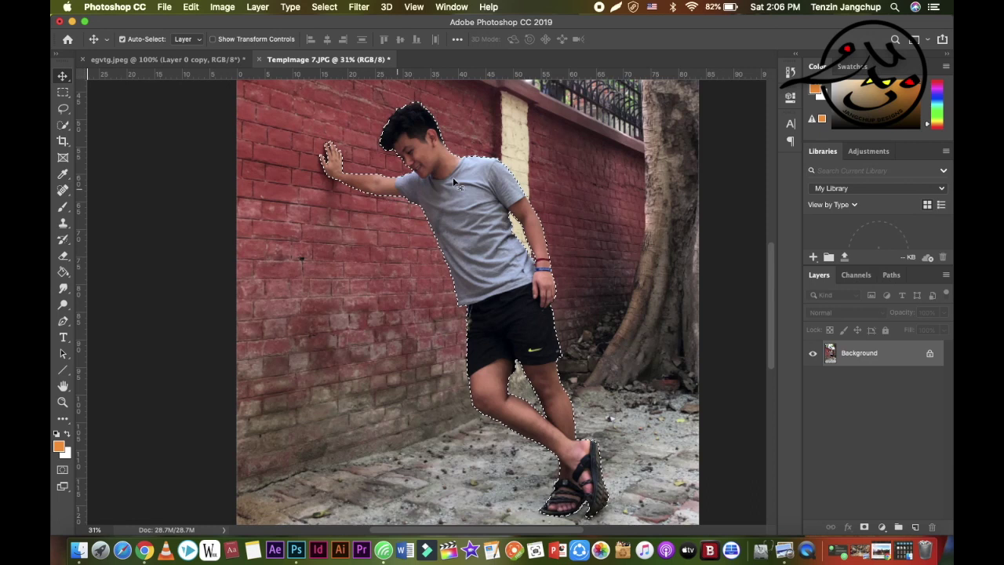
Drag the selected man into egvtg.jpeg as Layer 1, scaled down against the wall.
mouse_move(467, 175)
mouse_down()
mouse_move(281, 116)
mouse_move(376, 230)
mouse_up()
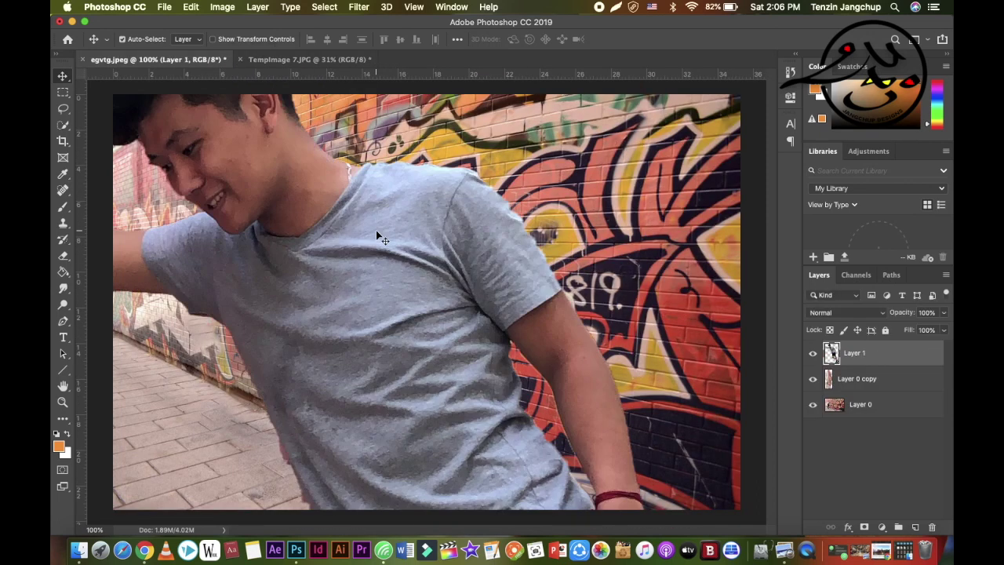
key(super+t)
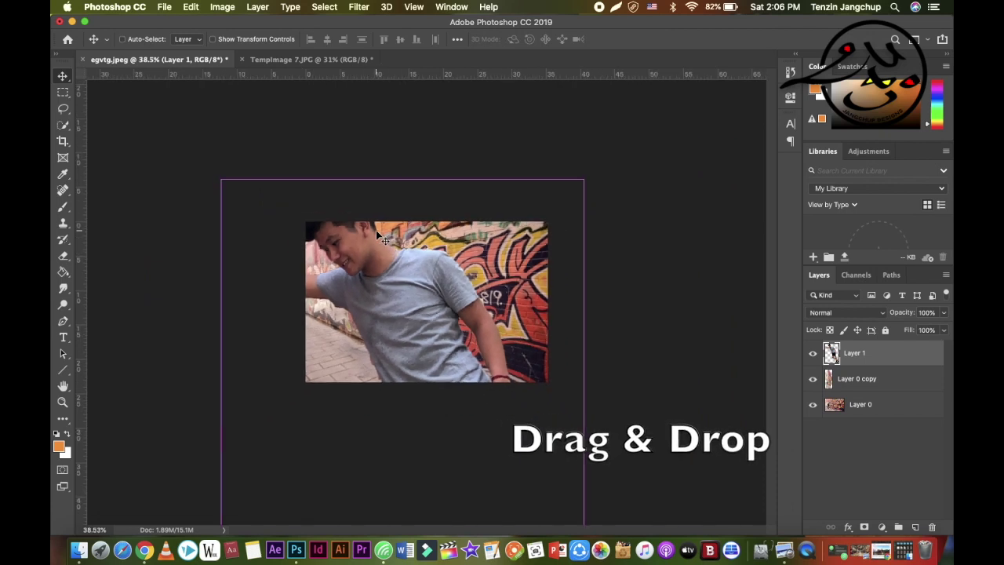
drag(583, 180, 370, 455)
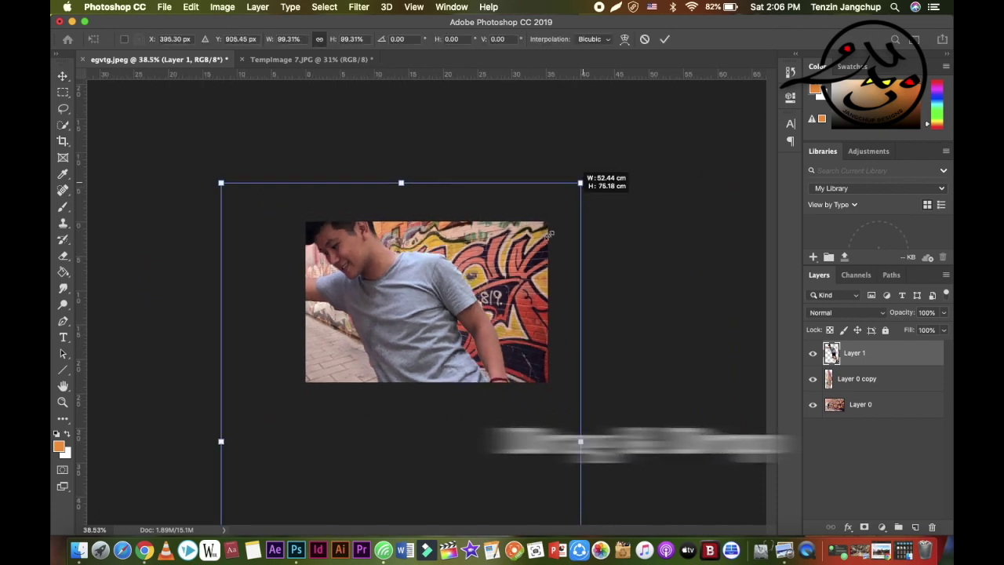
drag(328, 493, 440, 264)
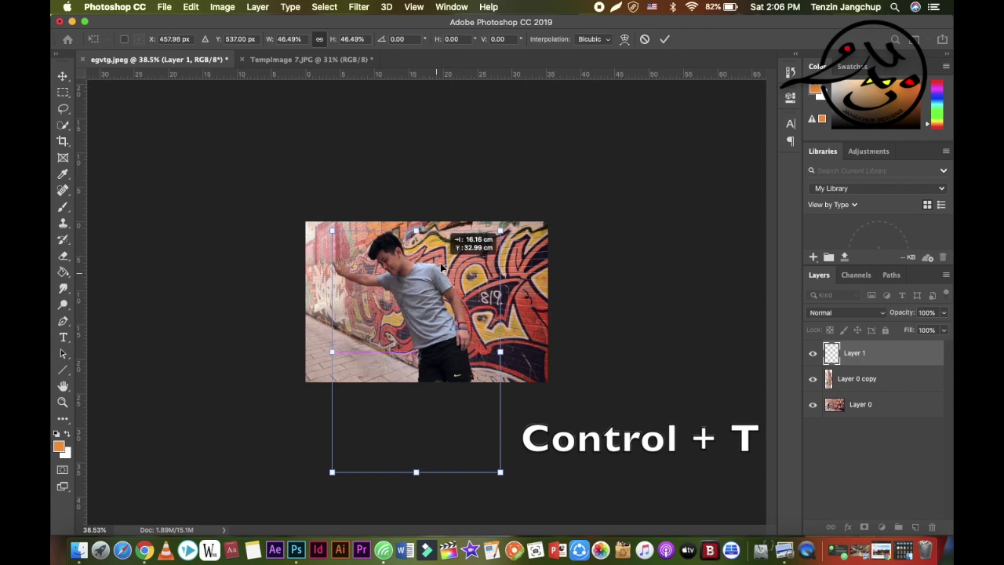
drag(500, 229, 397, 381)
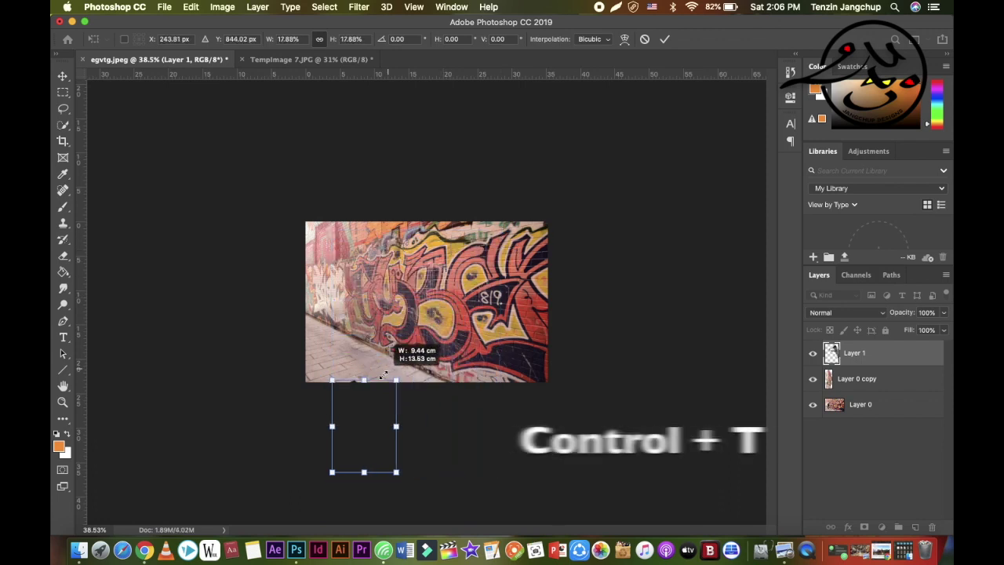
drag(368, 426, 397, 334)
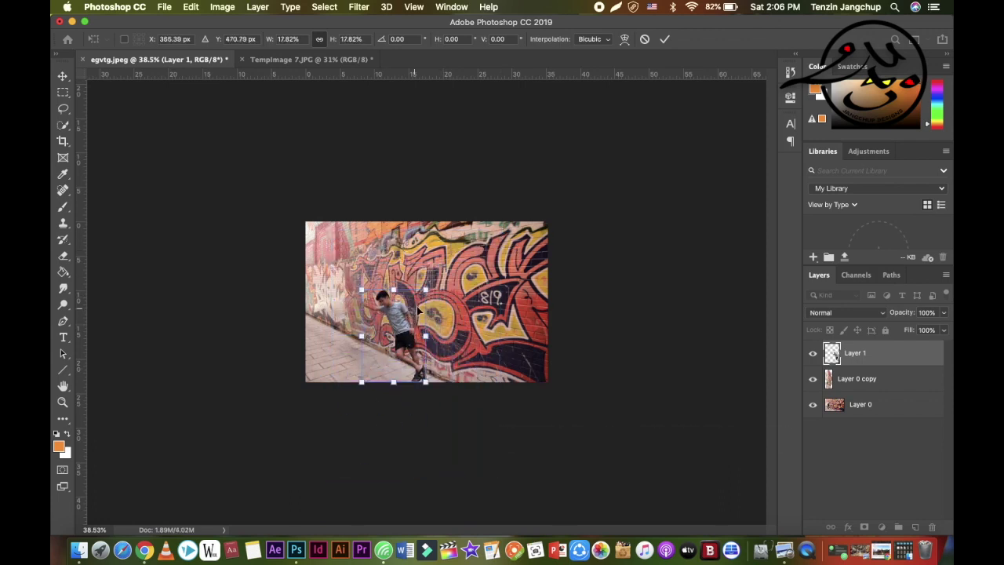
drag(425, 292, 438, 273)
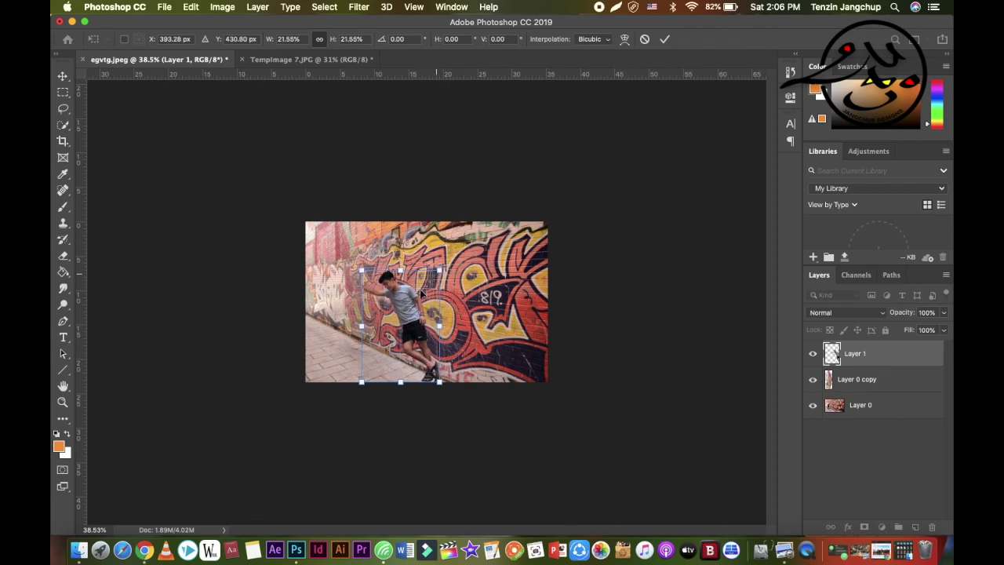
key(Return)
drag(410, 304, 402, 303)
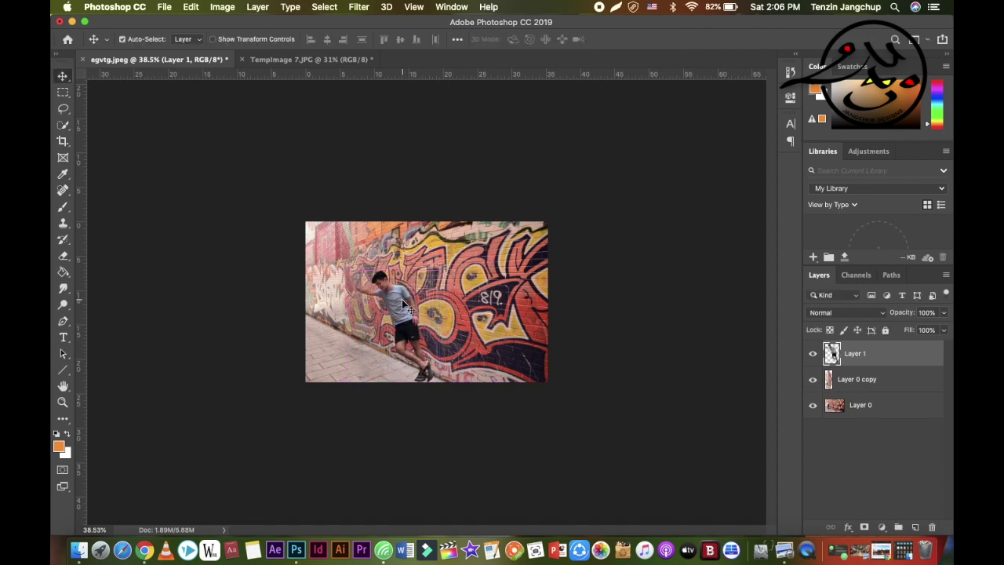
Flip the man horizontally and shift him so his hand meets the graffiti wall.
click(190, 7)
mouse_move(211, 298)
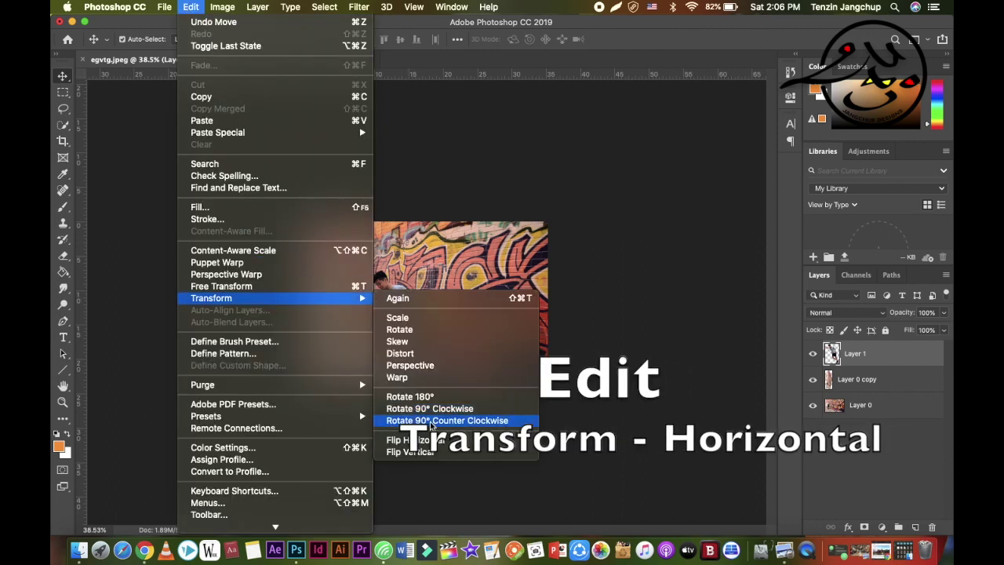
click(437, 441)
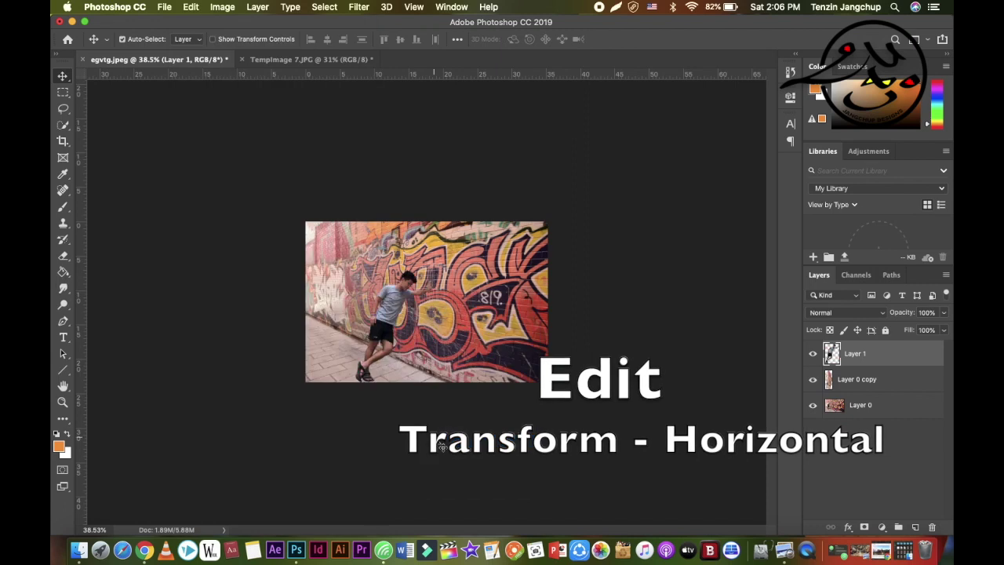
key(super+plus)
key(super+plus)
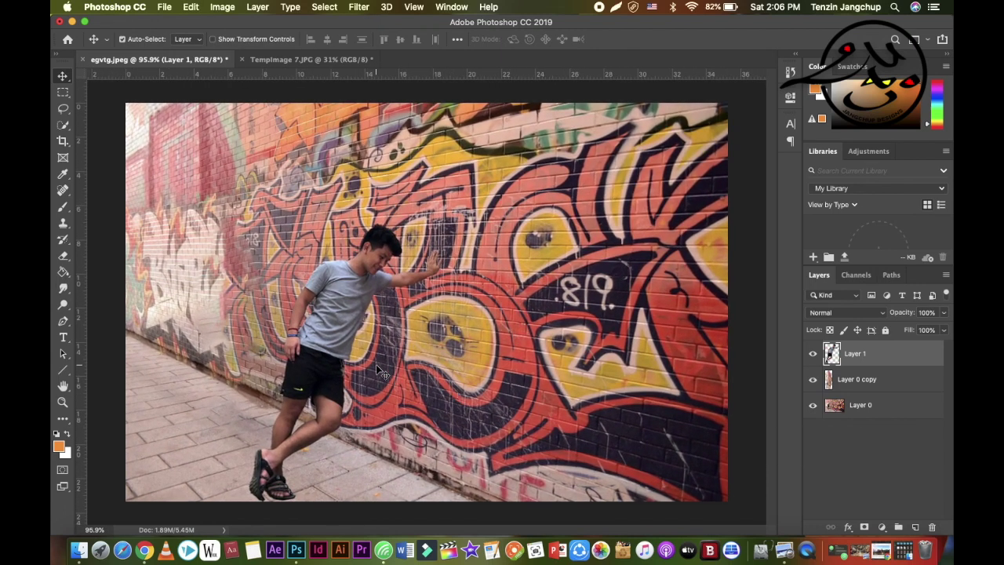
mouse_move(336, 333)
mouse_down()
mouse_move(376, 342)
mouse_move(335, 322)
mouse_up()
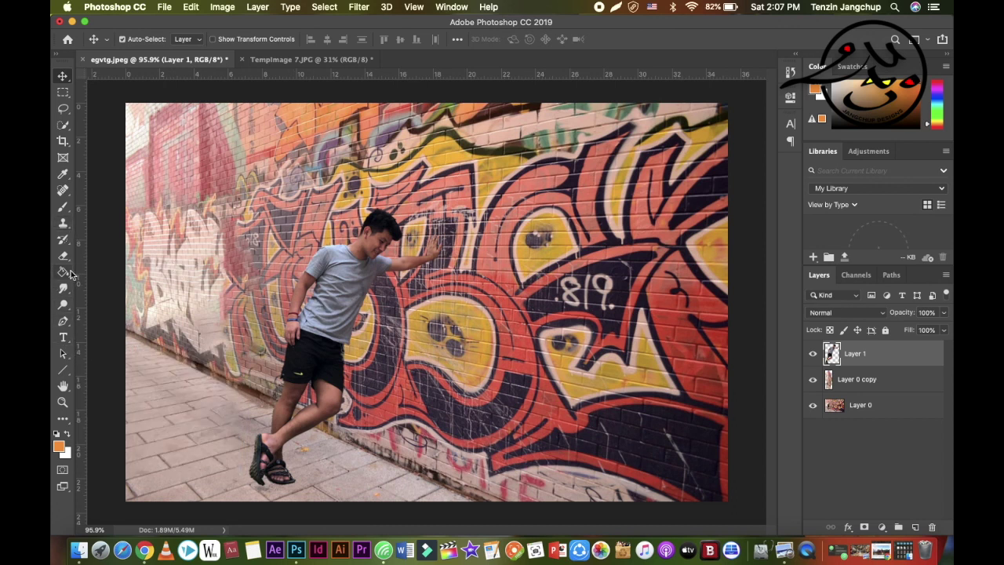
Select the Brush tool with black as the foreground colour.
click(62, 208)
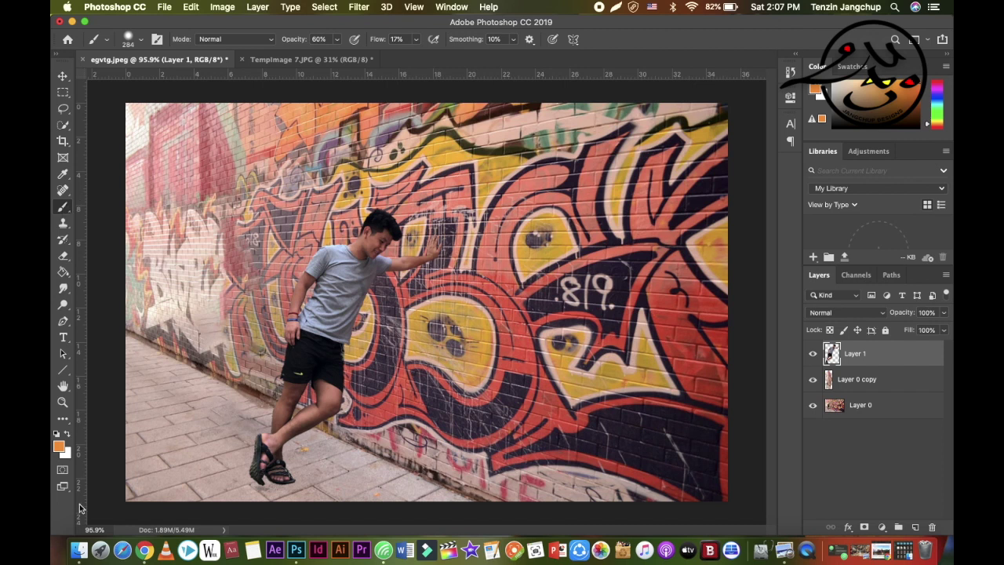
click(59, 448)
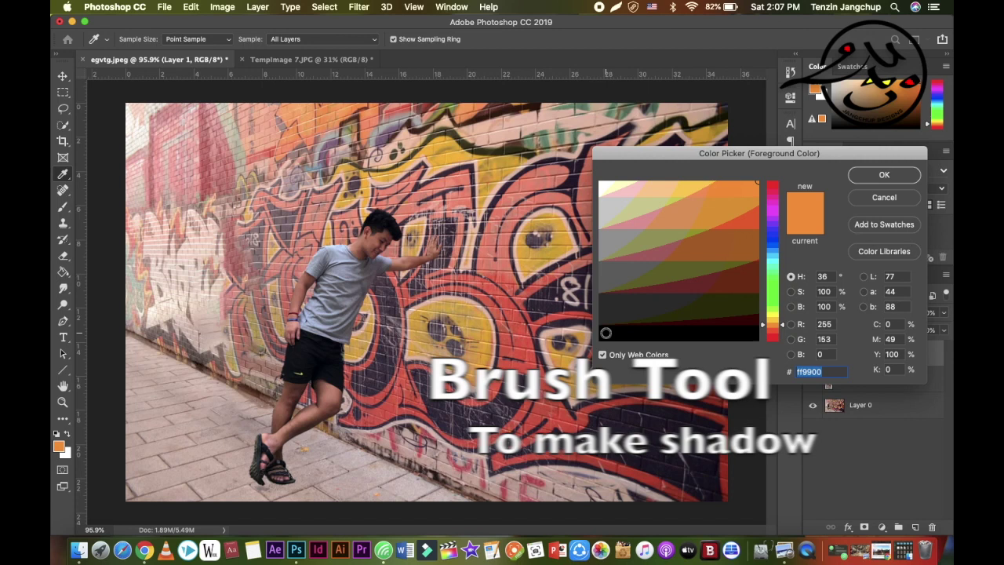
click(601, 334)
click(884, 175)
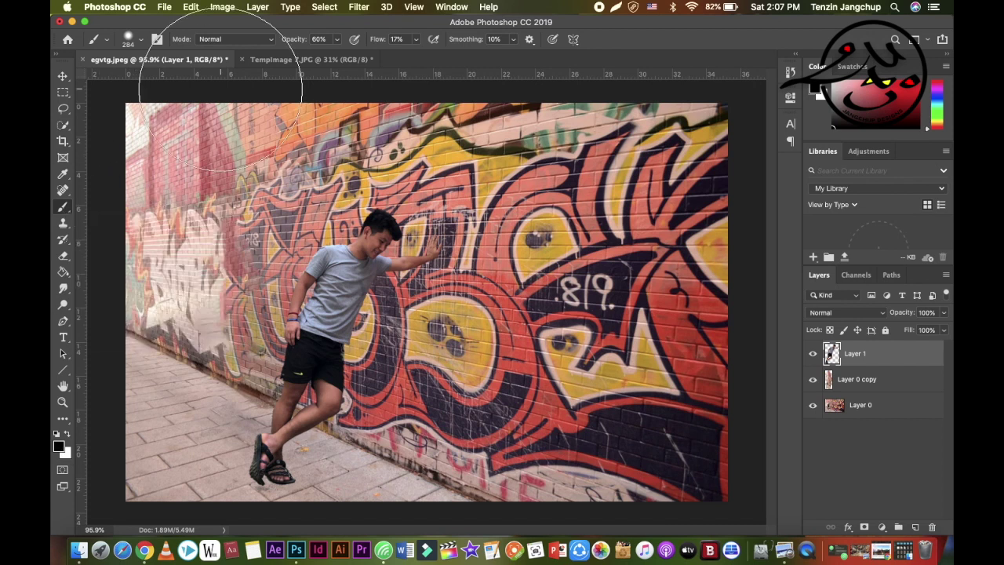
Soften the brush to about 24% hardness for painting a shadow.
click(142, 41)
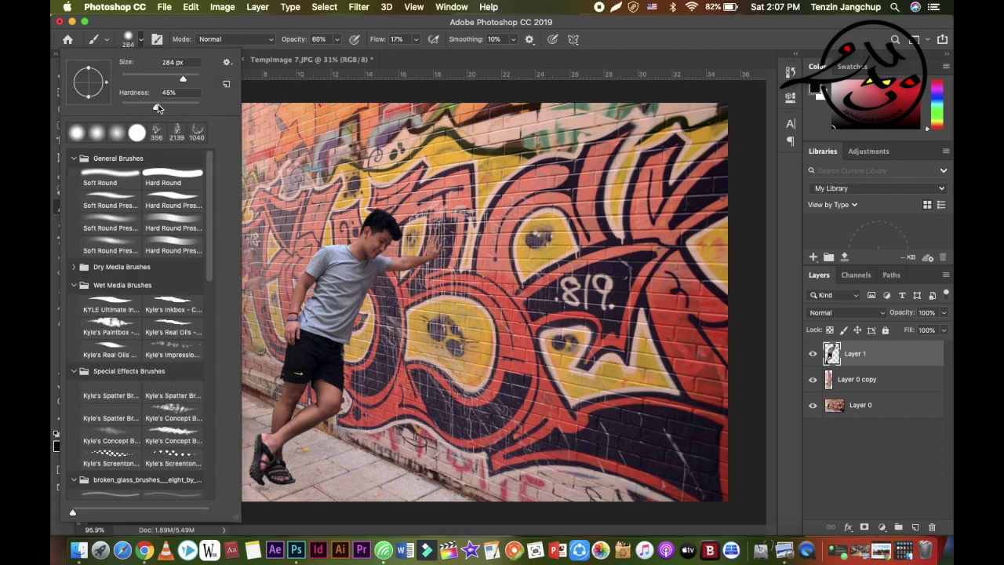
drag(157, 108, 142, 108)
key(Return)
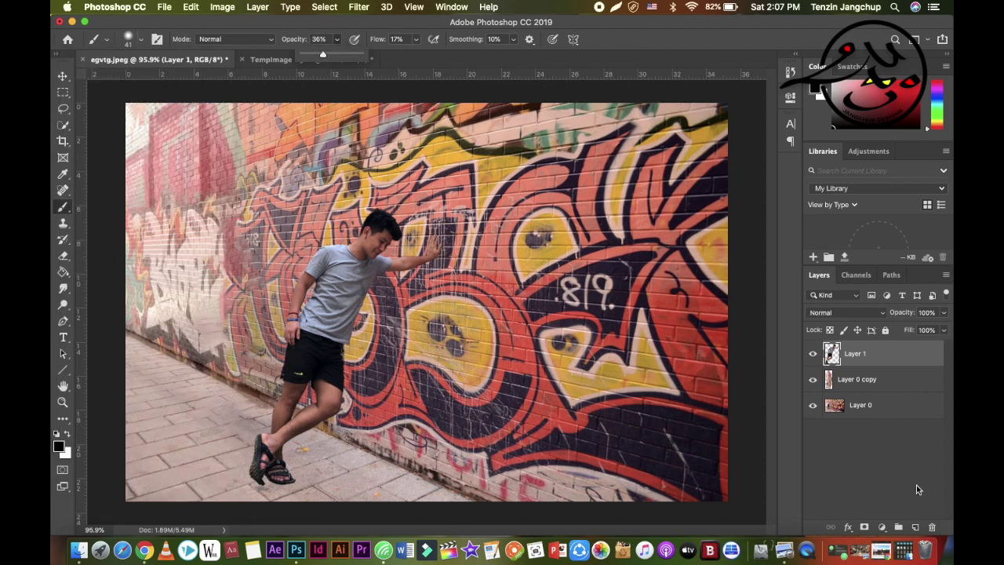
Add a new layer below Layer 1, trying and then undoing faint shadow strokes.
click(916, 528)
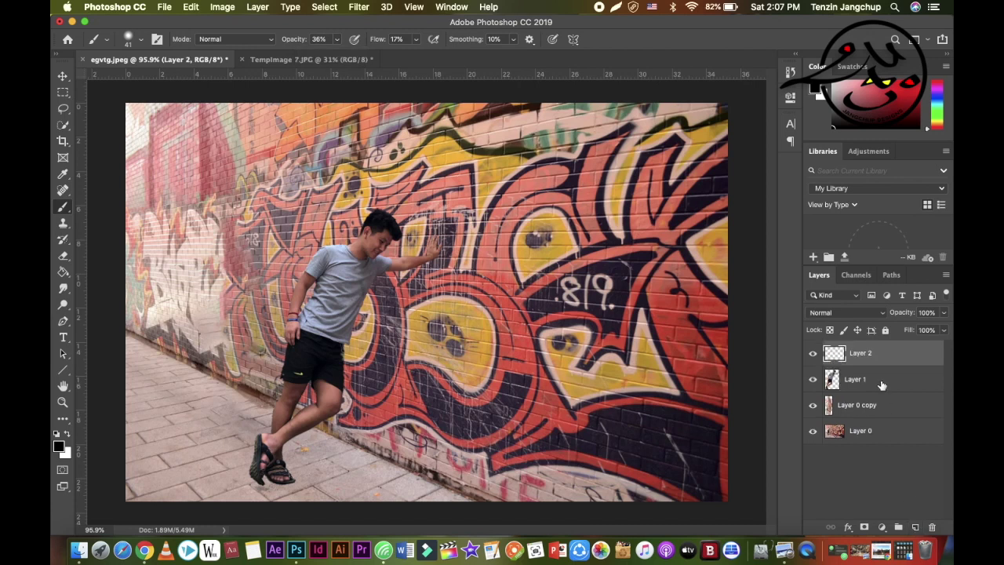
drag(874, 356, 877, 391)
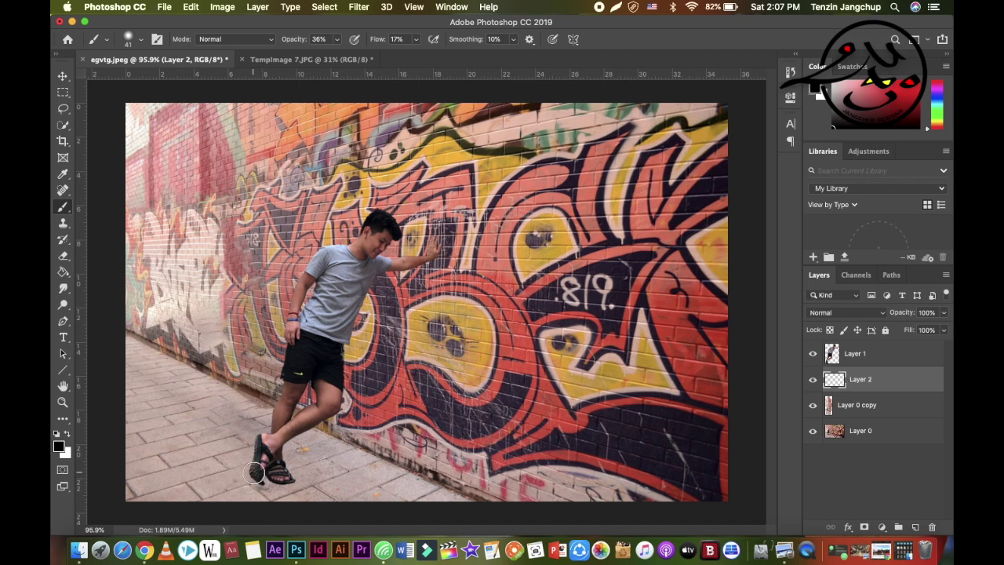
drag(255, 476, 257, 480)
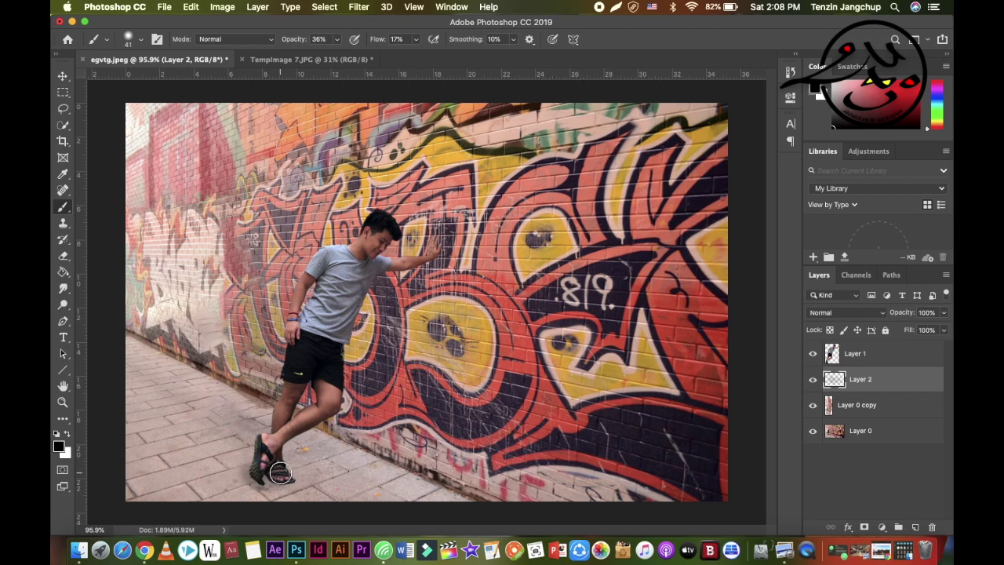
mouse_move(288, 452)
mouse_down()
mouse_move(278, 459)
mouse_move(267, 405)
mouse_move(261, 445)
mouse_up()
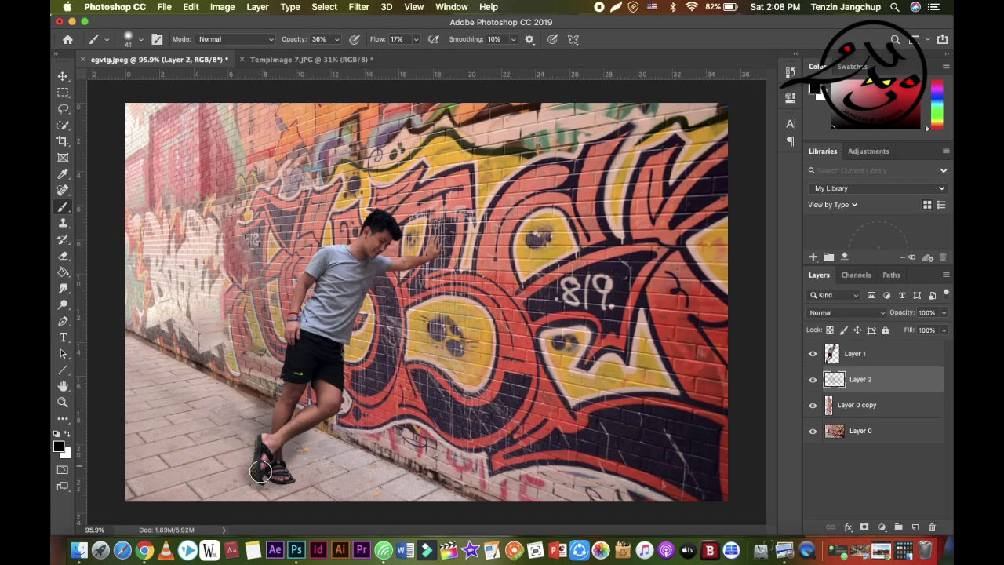
key(super+z)
key(super+z)
key(super+z)
Raise brush opacity, enlarge it to 87 px and dab a dark shadow under the sandals.
click(336, 41)
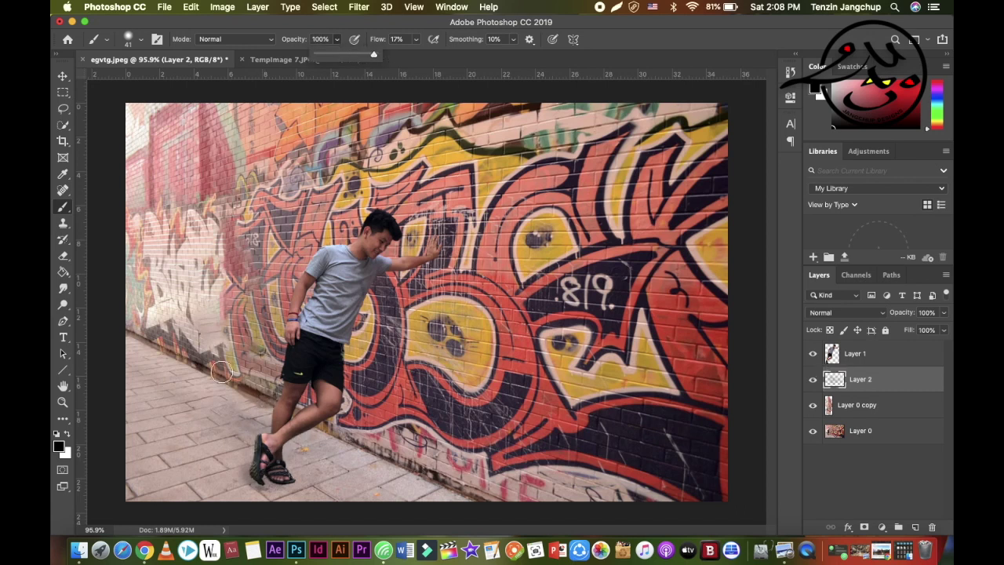
right_click(222, 371)
drag(307, 93, 320, 94)
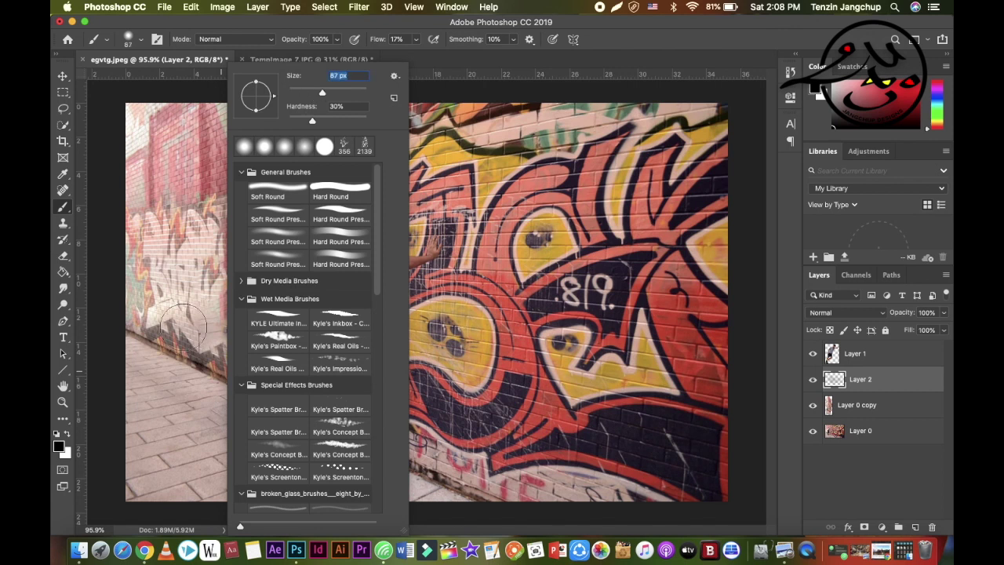
key(Return)
click(180, 386)
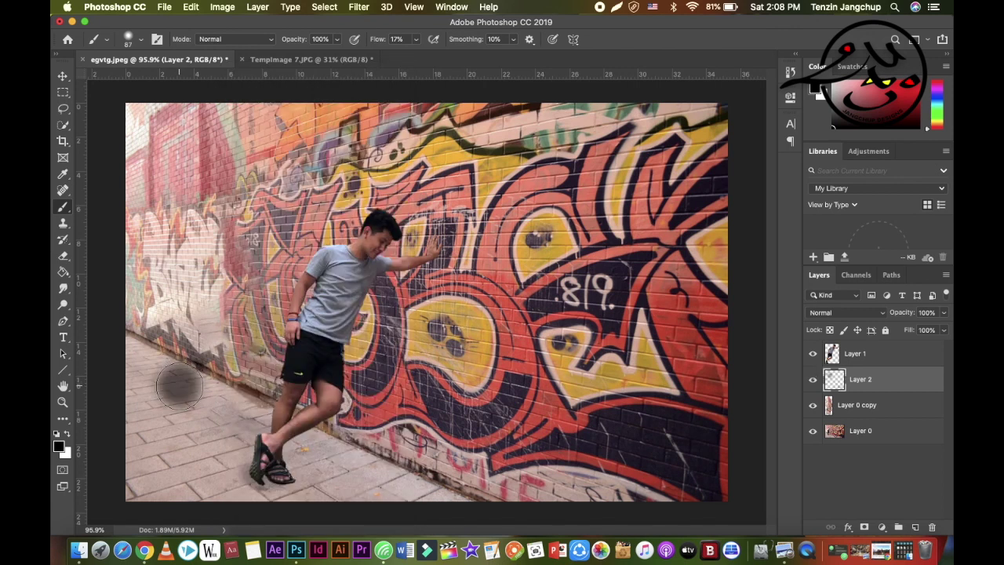
Squash the dark blob on Layer 2 into a flat shadow under the man's sandals.
key(v)
key(super+t)
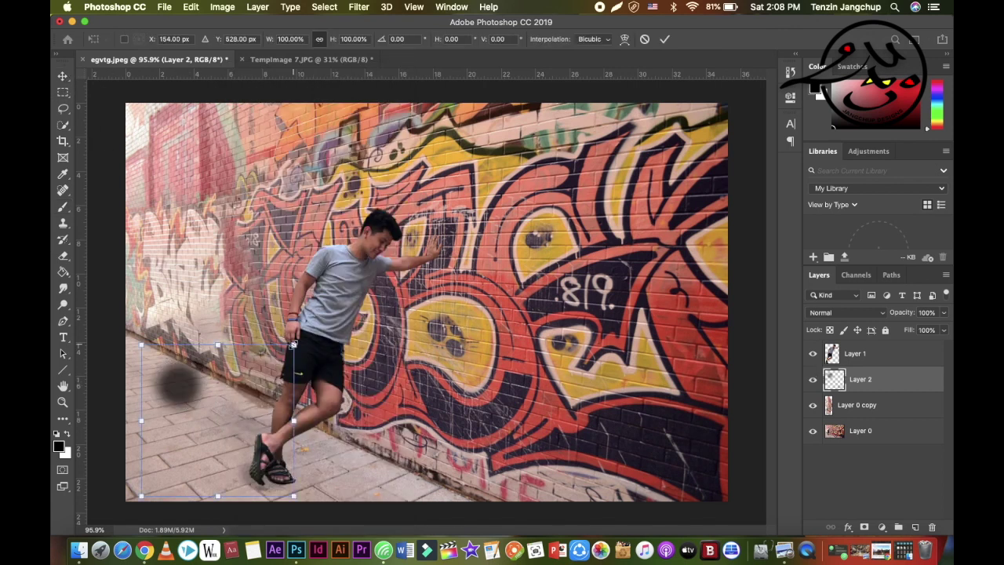
mouse_move(293, 346)
mouse_down()
mouse_move(190, 448)
mouse_move(273, 462)
mouse_move(479, 463)
mouse_up()
mouse_move(374, 456)
mouse_down()
mouse_move(338, 491)
mouse_move(330, 457)
mouse_move(371, 470)
mouse_up()
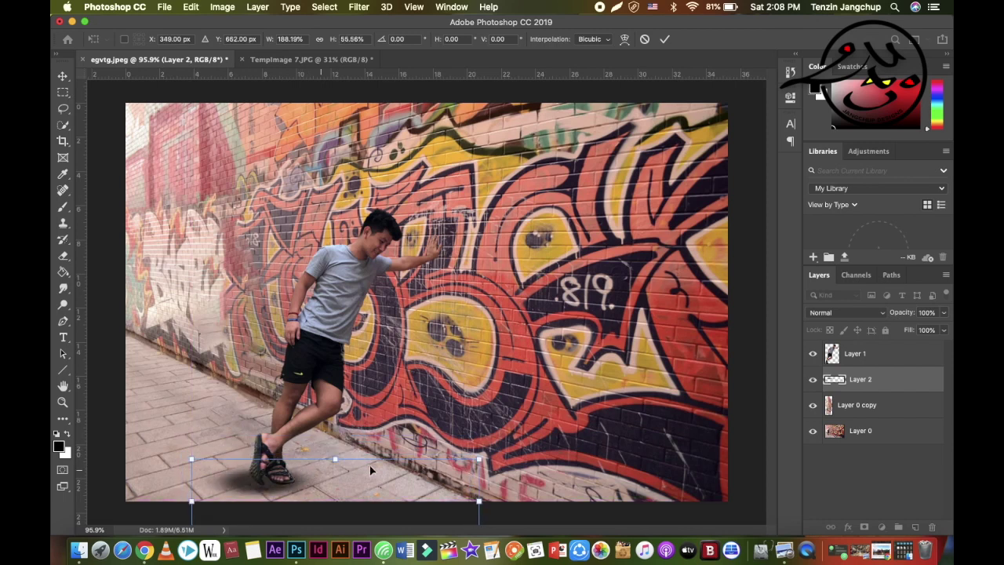
drag(478, 499, 387, 499)
mouse_move(301, 488)
mouse_down()
mouse_move(329, 488)
mouse_move(313, 440)
mouse_up()
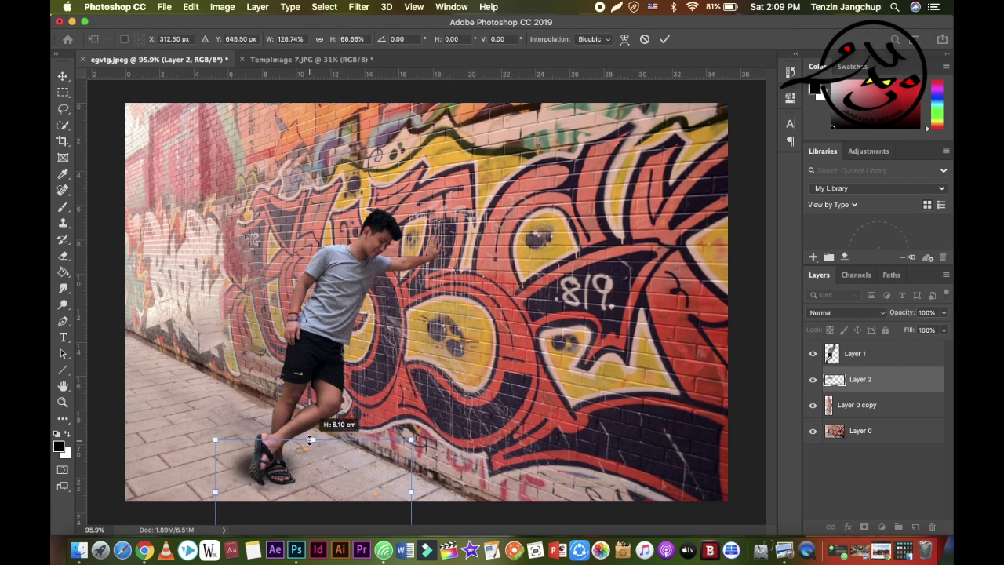
drag(216, 491, 235, 478)
mouse_move(304, 448)
mouse_down()
mouse_move(300, 403)
mouse_move(301, 427)
mouse_up()
mouse_move(236, 478)
mouse_down()
mouse_move(210, 500)
mouse_move(221, 511)
mouse_up()
mouse_move(291, 427)
mouse_down()
mouse_move(309, 442)
mouse_move(309, 481)
mouse_move(304, 467)
mouse_up()
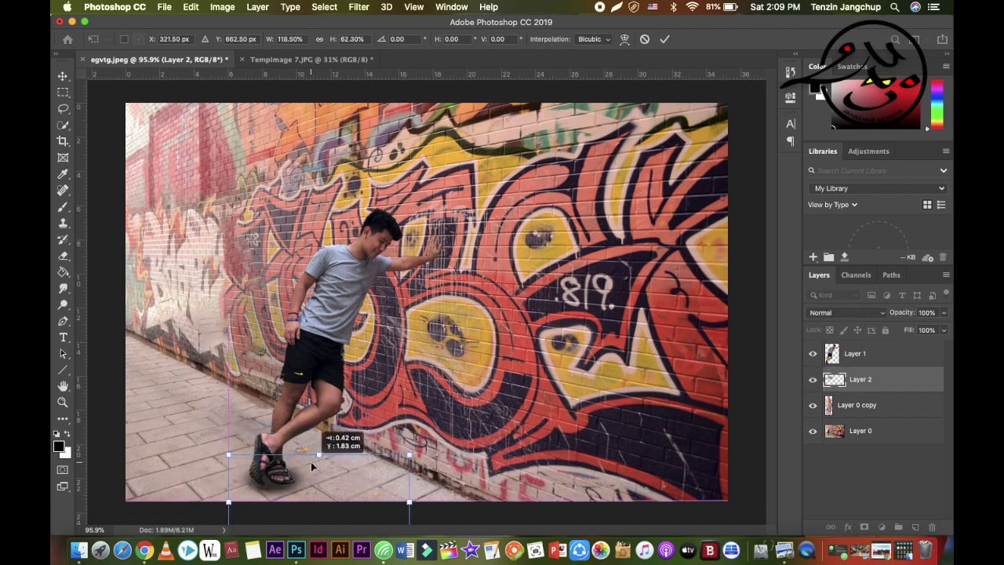
drag(304, 467, 312, 480)
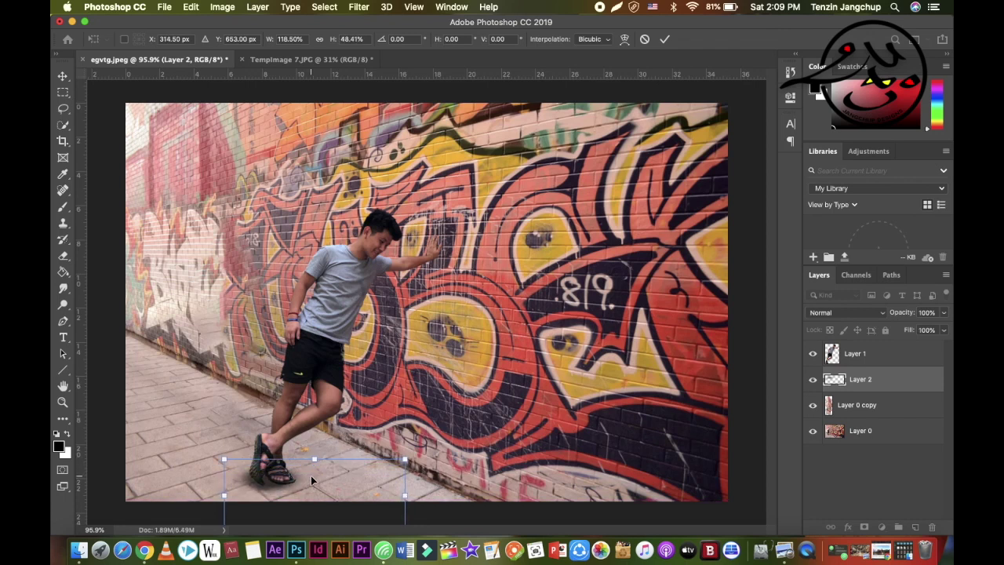
key(Return)
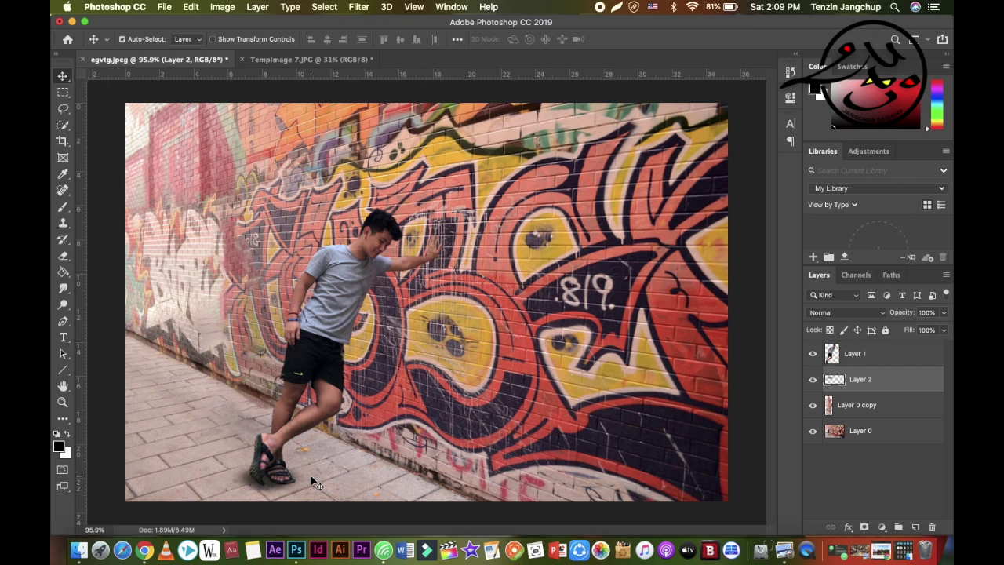
Nudge the man on Layer 1 slightly up and about 0.32 cm left.
drag(289, 481, 272, 484)
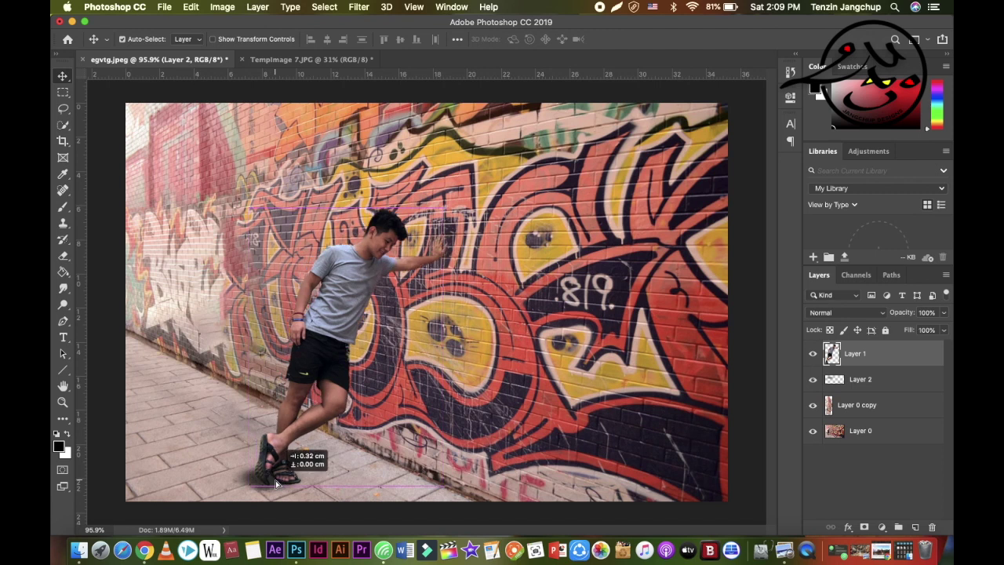
drag(272, 484, 269, 481)
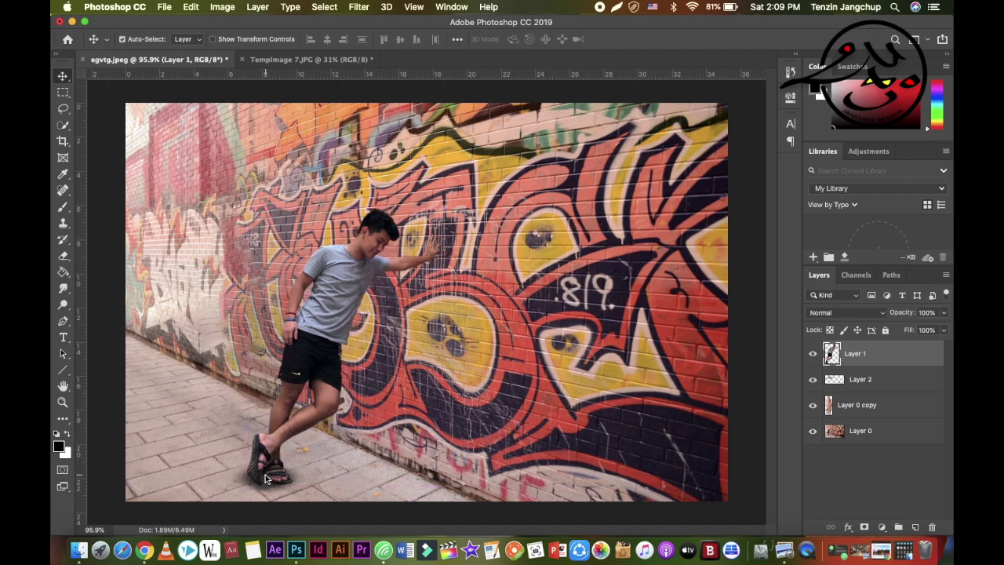
key(Up)
key(Up)
key(Up)
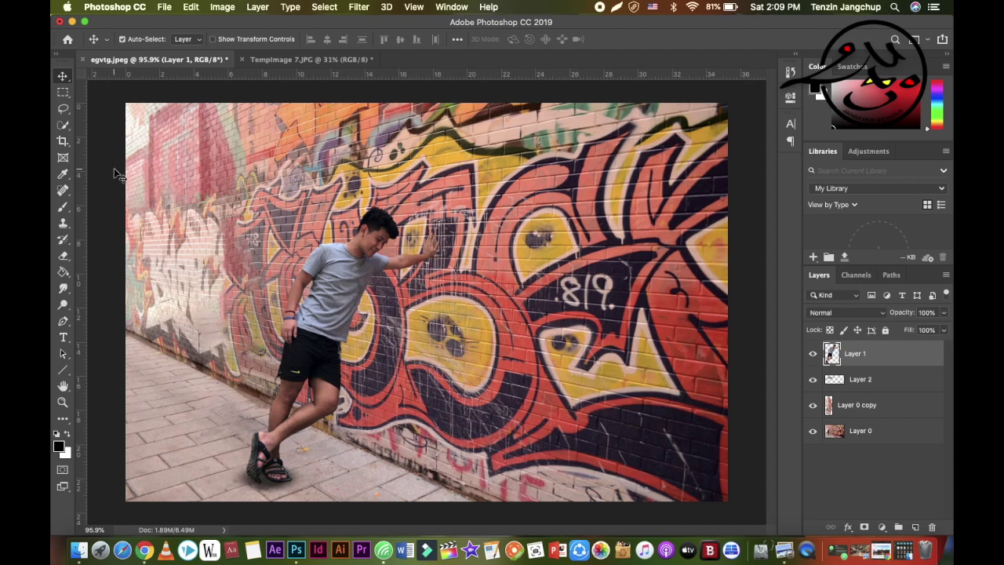
On a new layer, fill a square selection around the man with white.
click(65, 93)
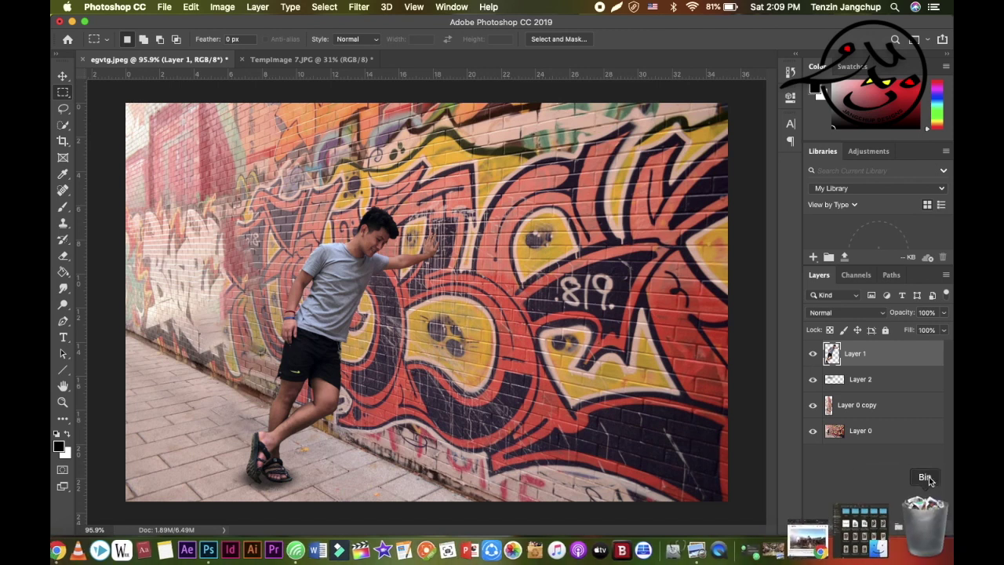
click(916, 528)
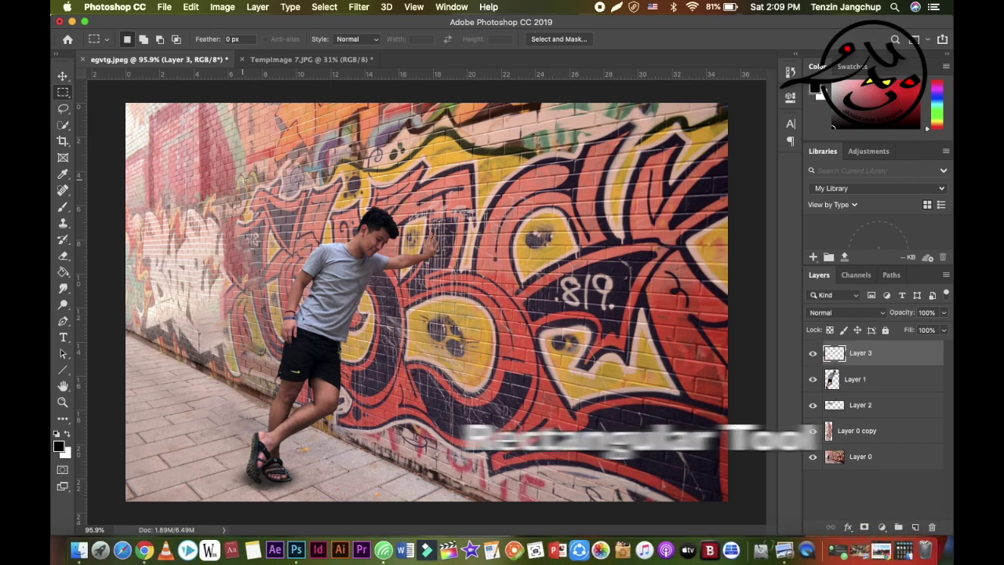
mouse_move(339, 181)
mouse_down()
mouse_move(408, 248)
mouse_move(687, 407)
mouse_up()
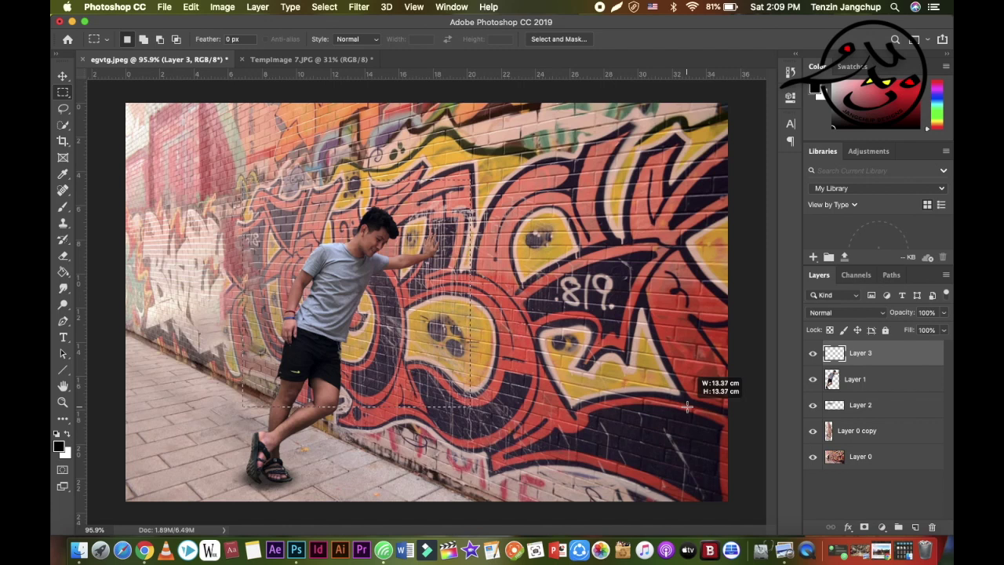
drag(687, 406, 687, 406)
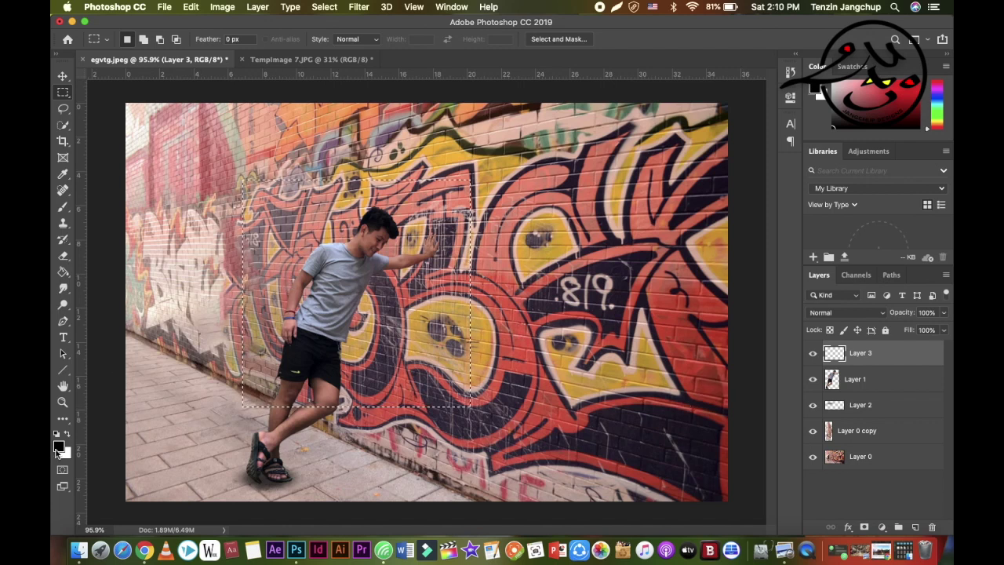
click(58, 448)
click(604, 187)
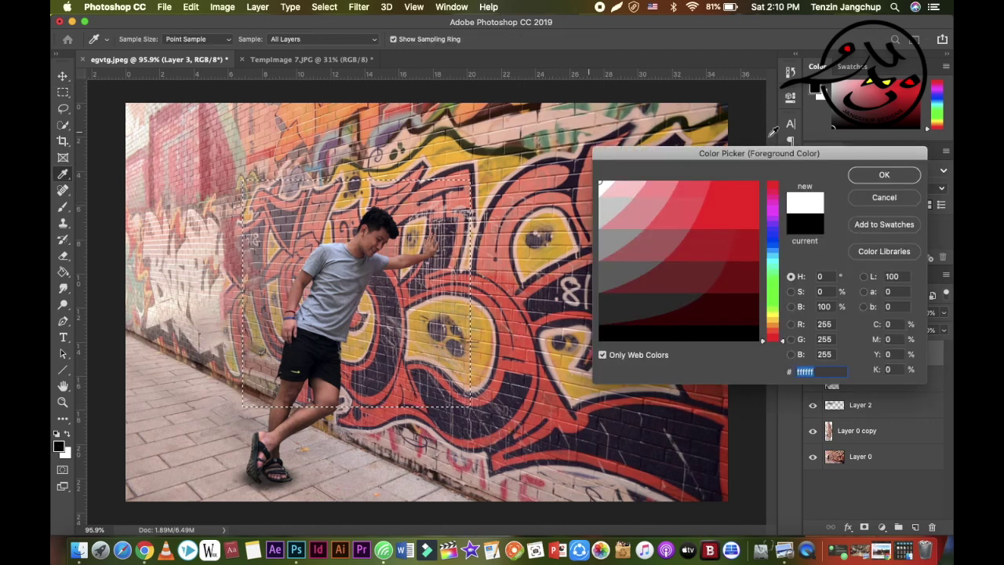
click(884, 175)
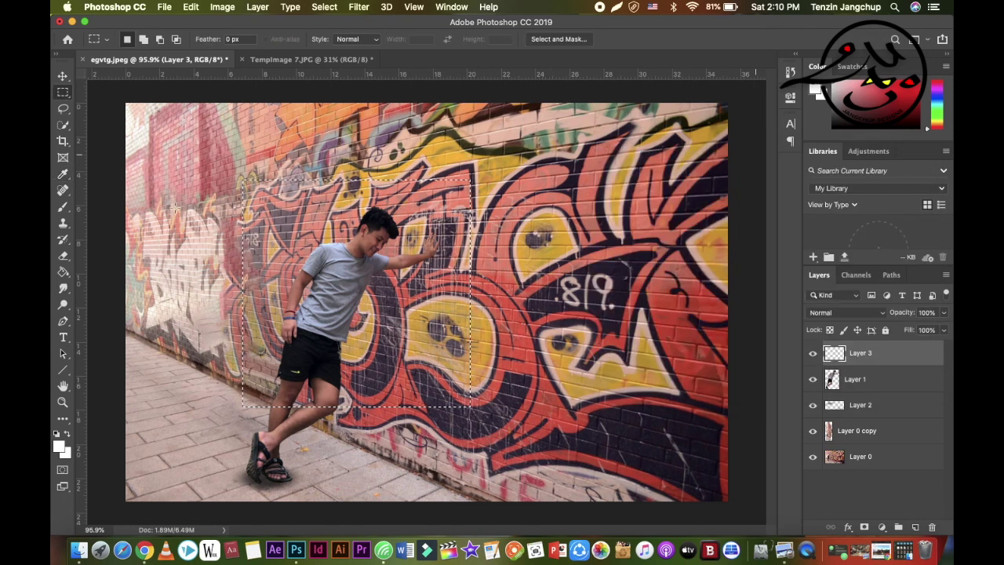
click(63, 272)
click(301, 228)
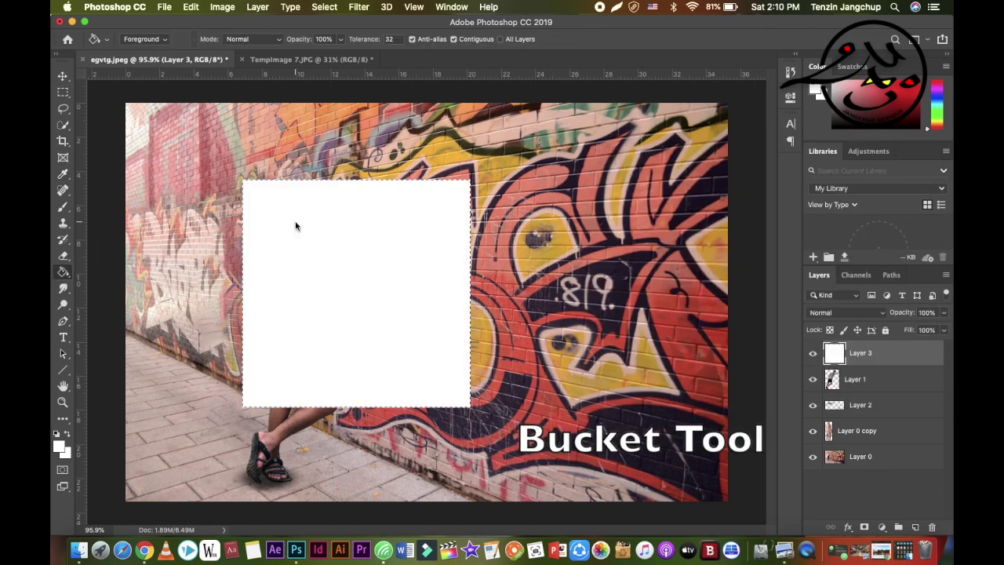
Delete the frame's inner window, leaving a thicker bottom border, then deselect.
click(63, 93)
click(217, 144)
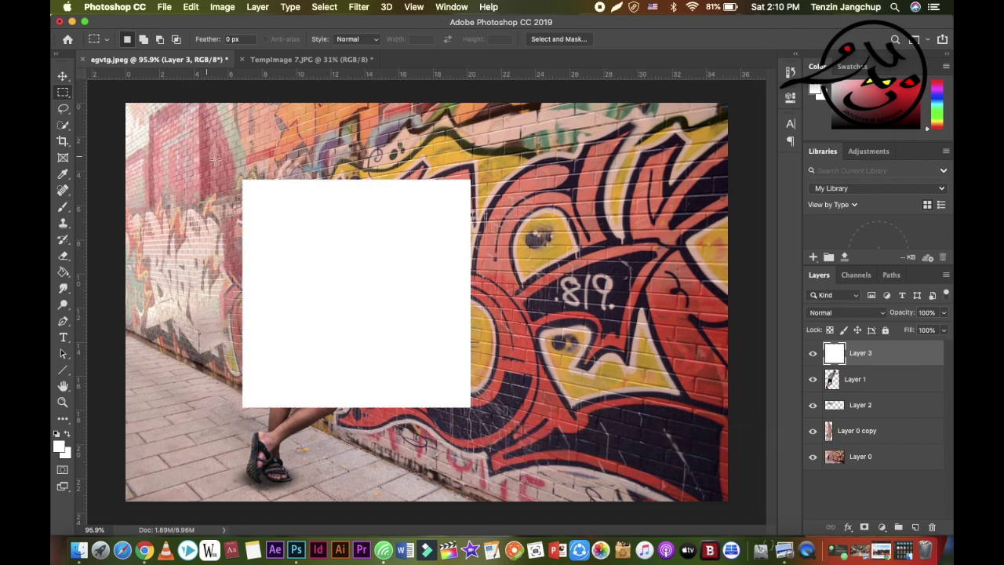
drag(248, 187, 376, 272)
drag(450, 330, 463, 377)
key(Delete)
click(463, 381)
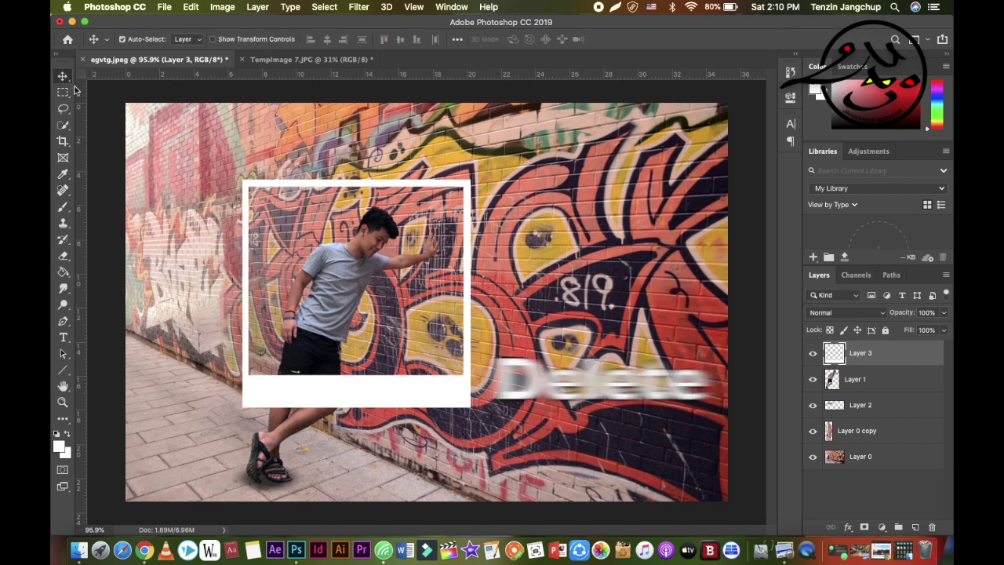
Add a text caption reading 'Instagram' in the frame's bottom border.
click(63, 338)
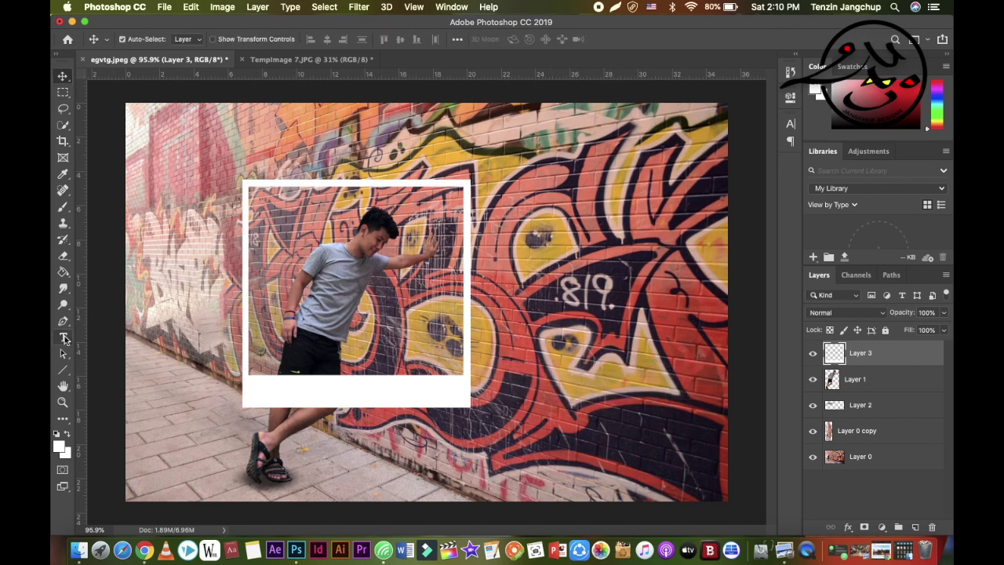
click(267, 395)
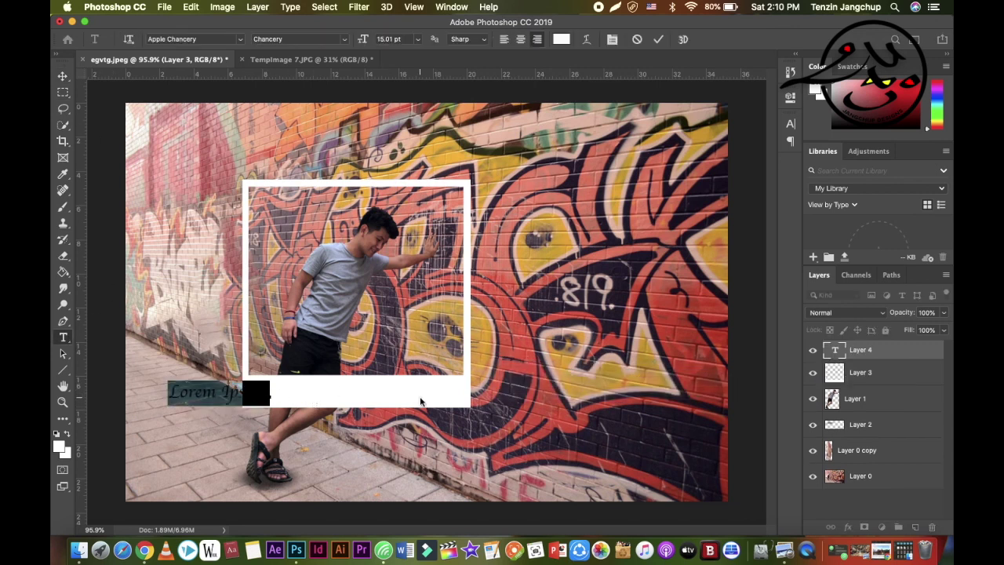
drag(366, 393, 425, 392)
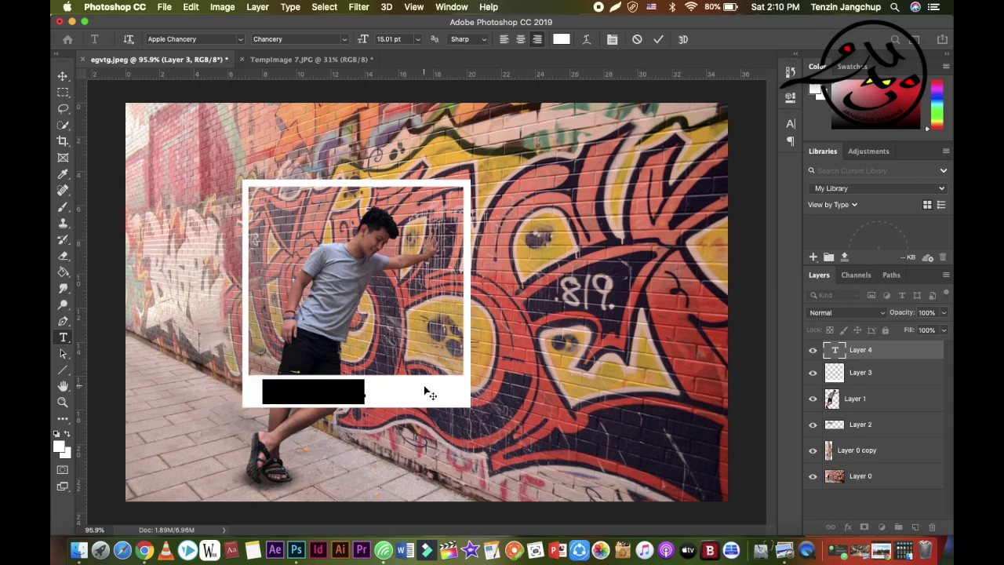
key(BackSpace)
text(__________)
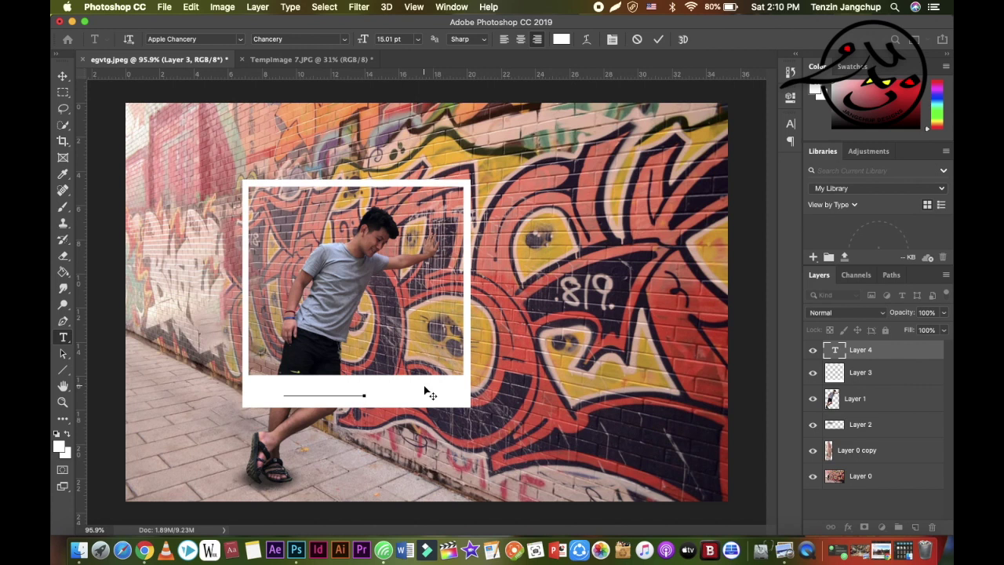
Make the caption text black (000000) and set its font to Apple Symbols.
double_click(339, 387)
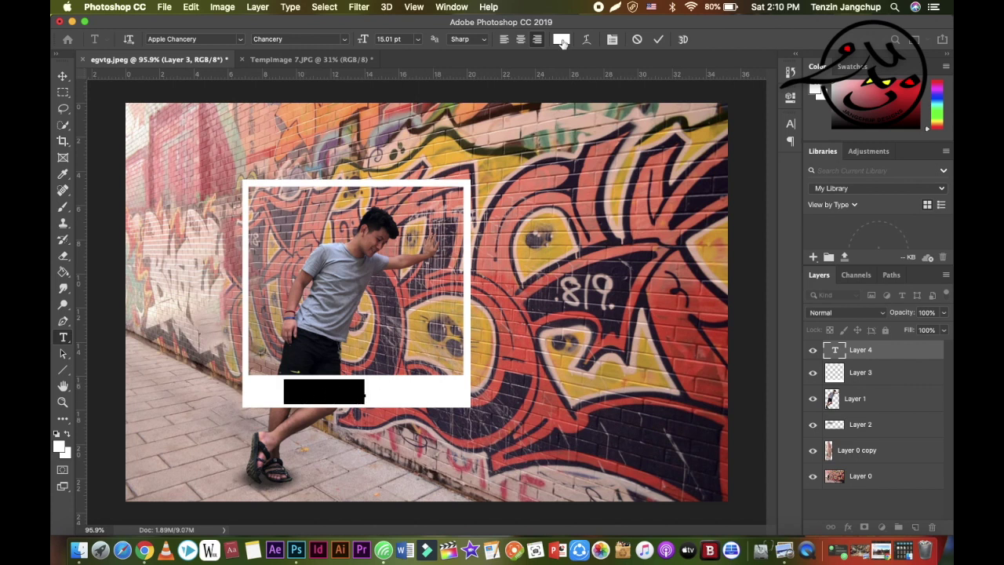
click(561, 40)
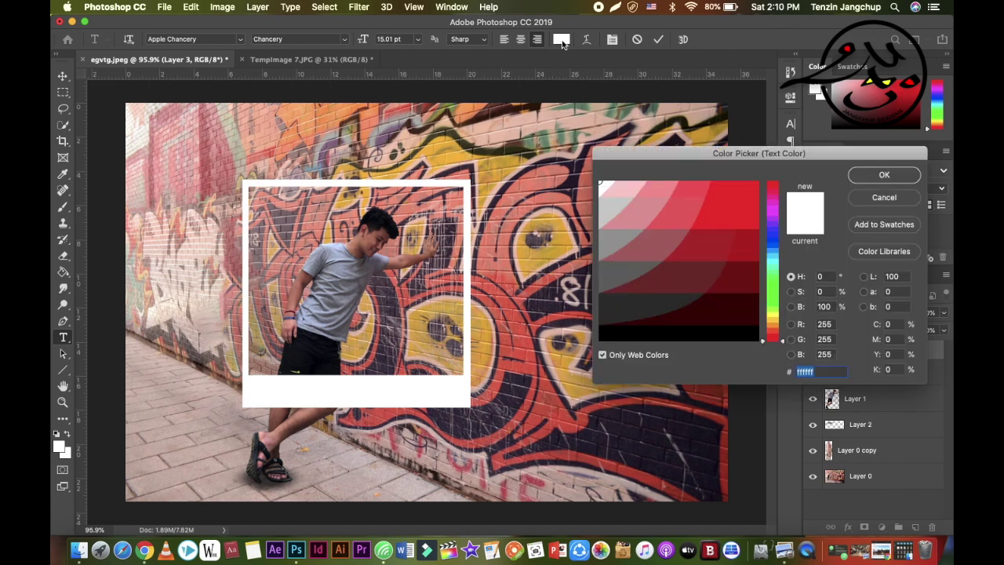
click(673, 333)
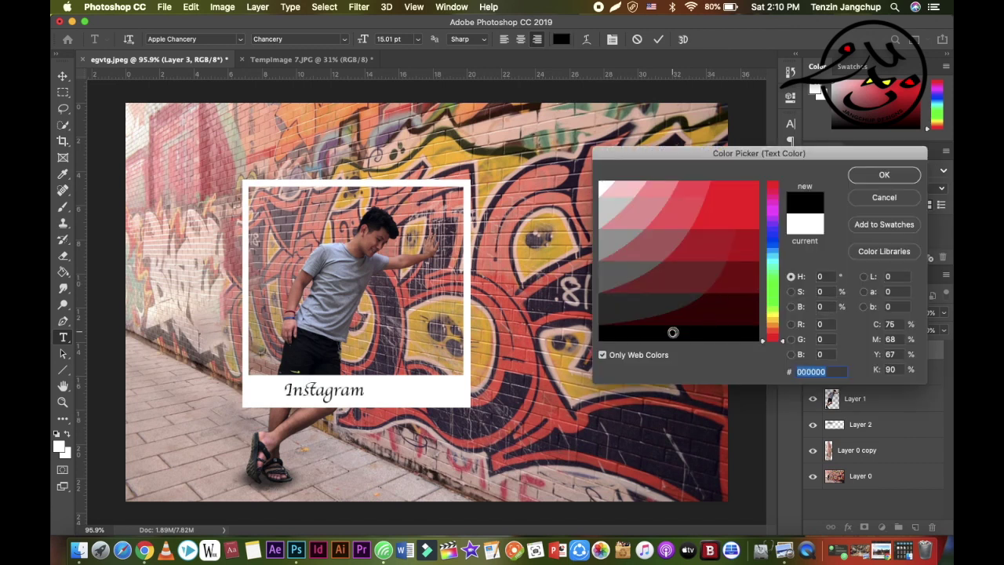
click(866, 179)
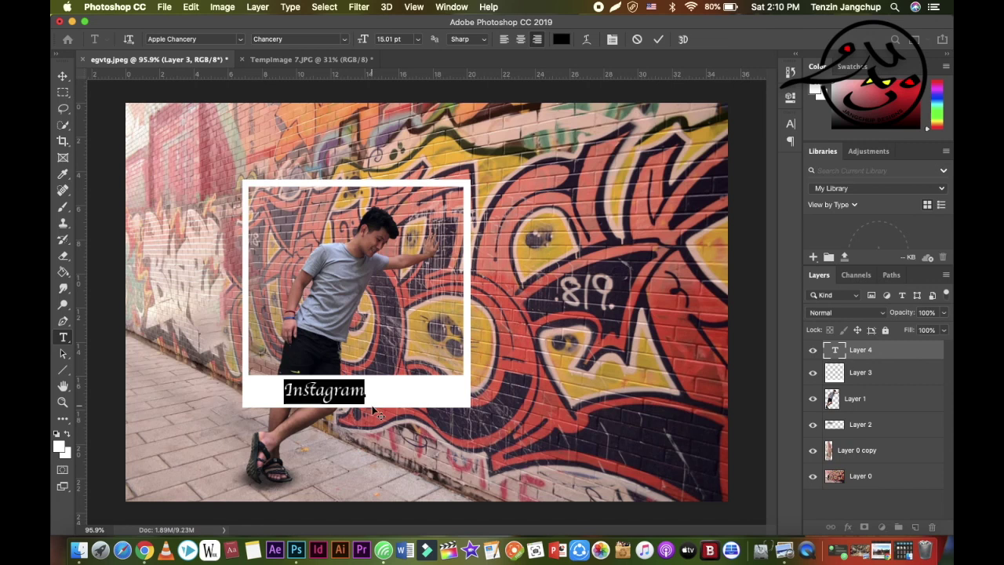
click(223, 42)
key(Down)
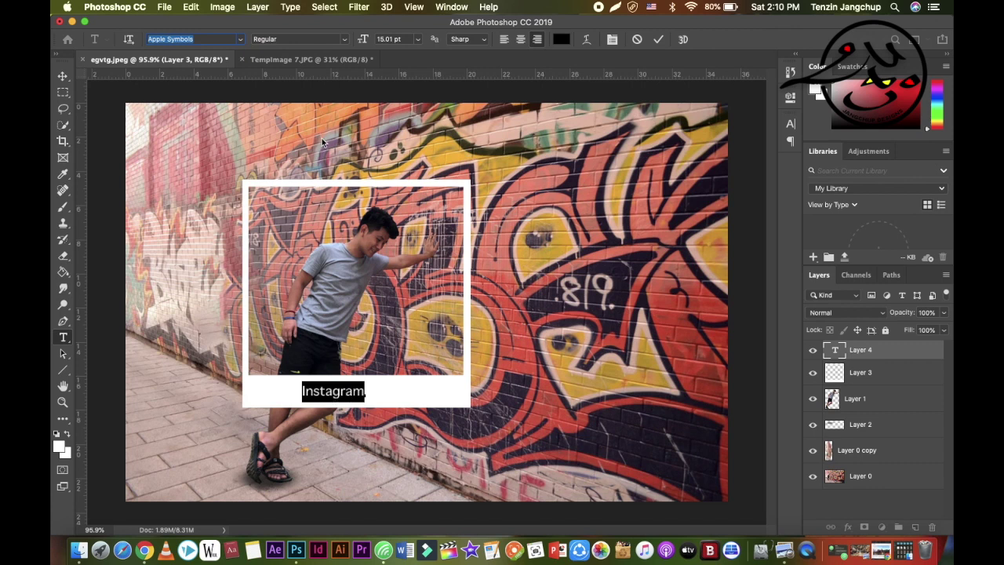
Scrub the Instagram caption's font size up to 26.01 pt.
drag(367, 44, 373, 45)
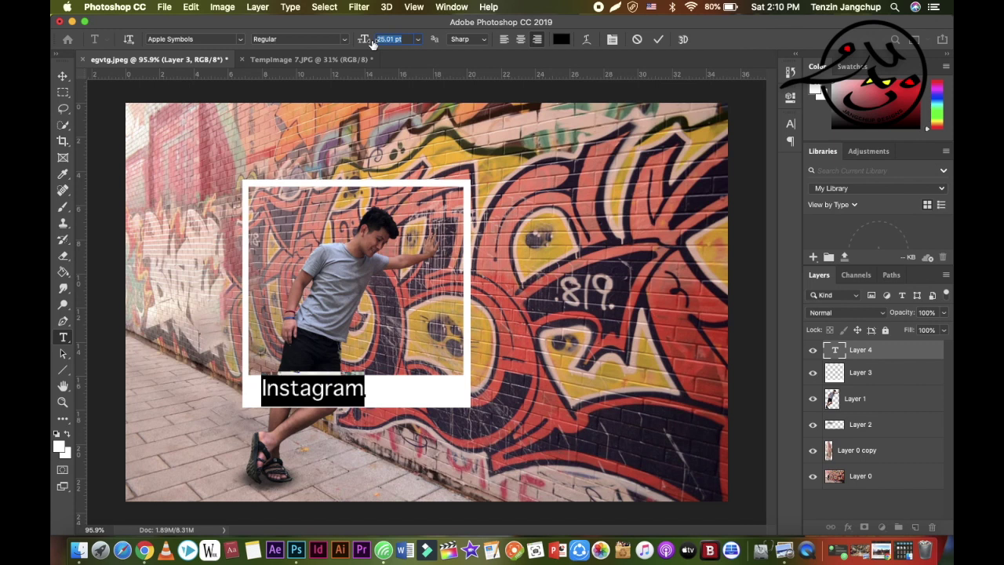
key(Return)
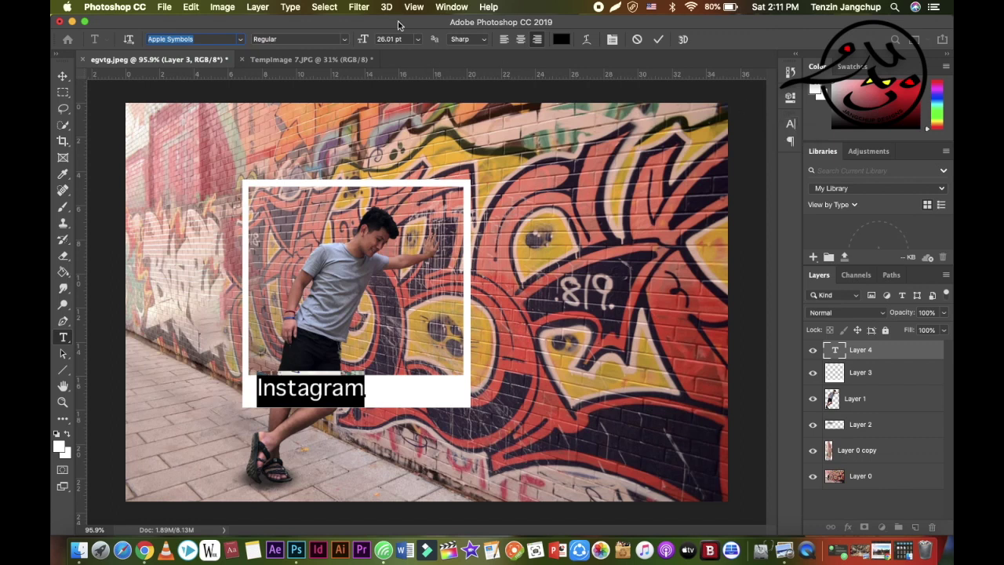
click(449, 7)
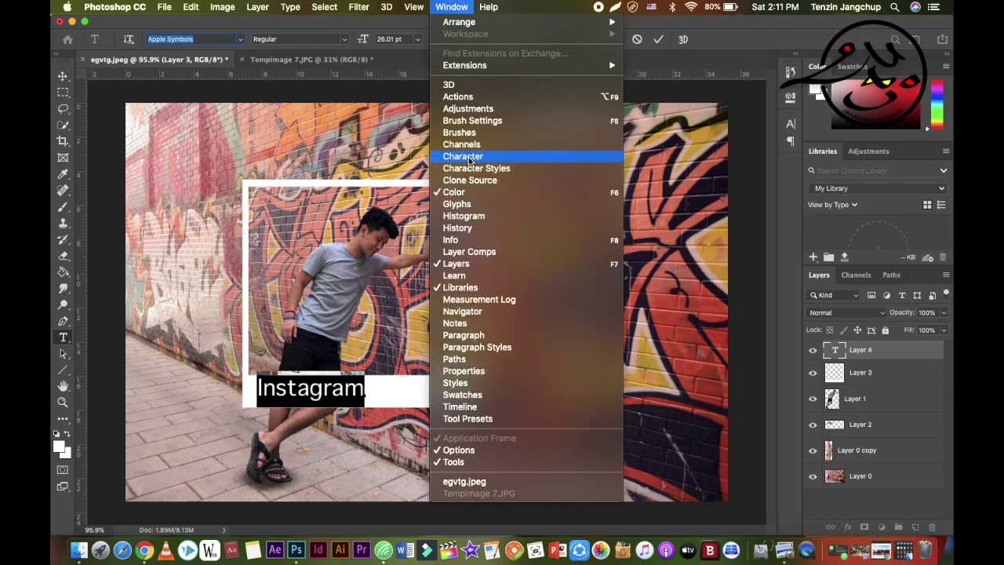
Set the caption's tracking to 380, position it on the bottom strip, and commit it.
click(776, 187)
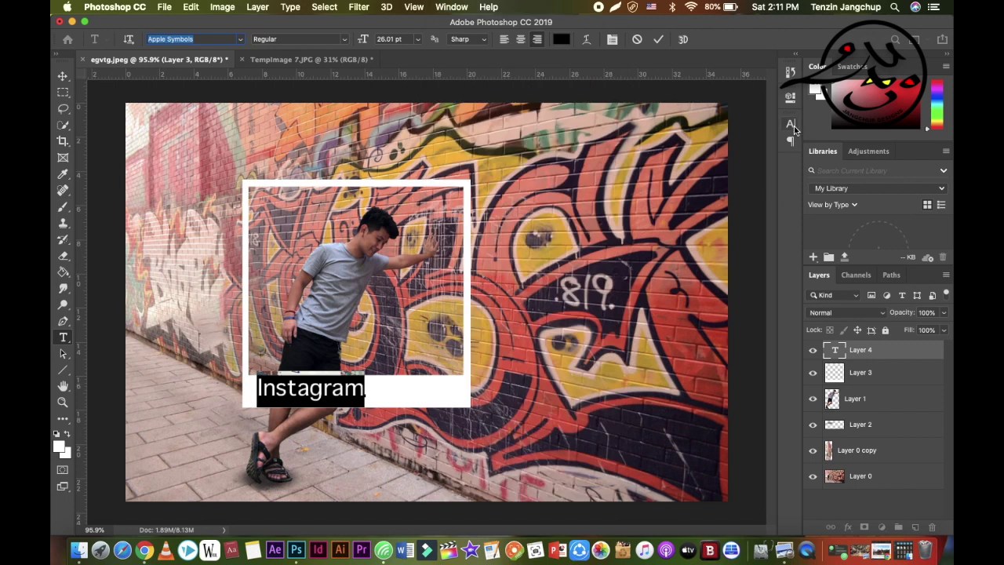
click(791, 124)
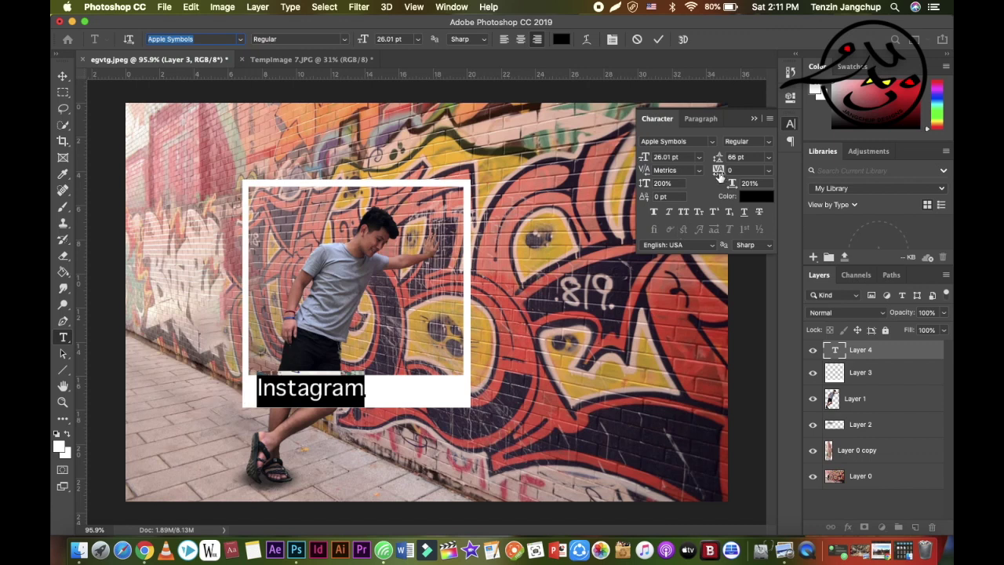
drag(720, 177, 730, 177)
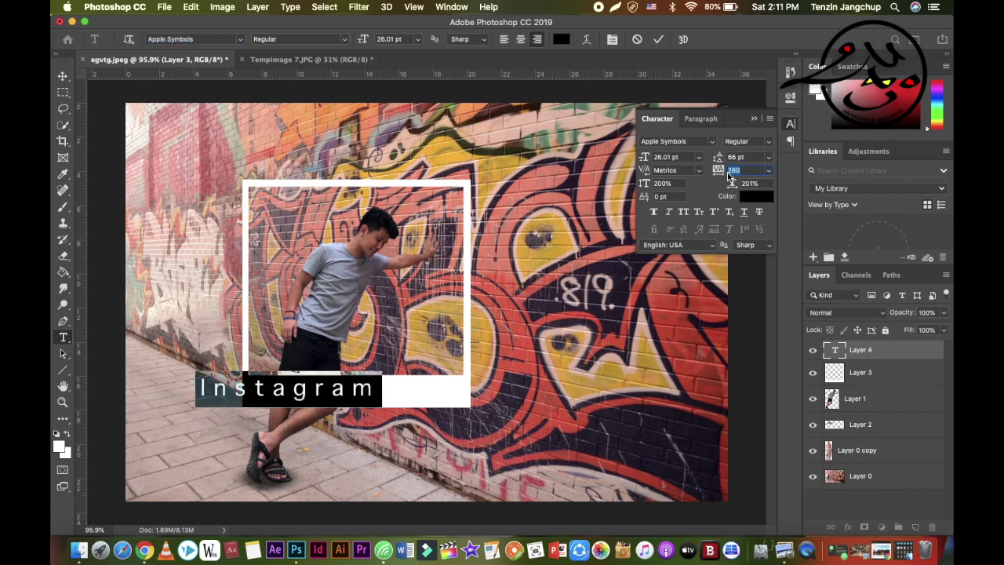
drag(404, 418, 479, 416)
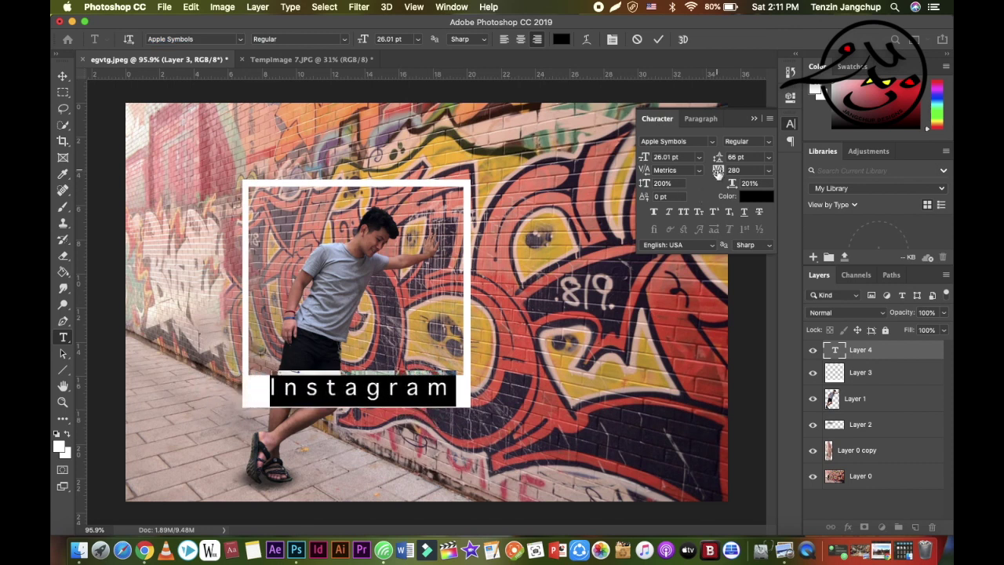
drag(719, 173, 722, 174)
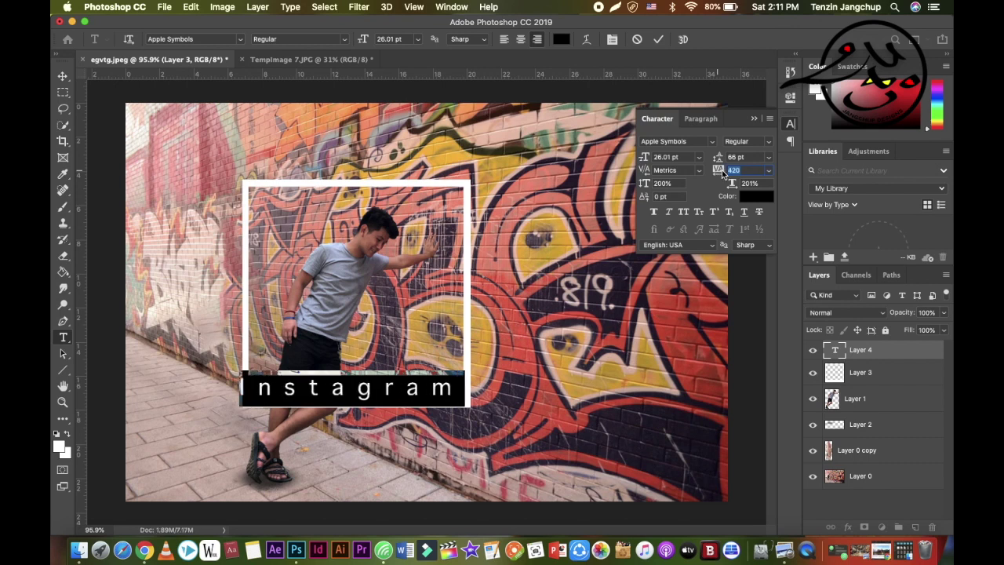
drag(485, 408, 493, 412)
key(Right)
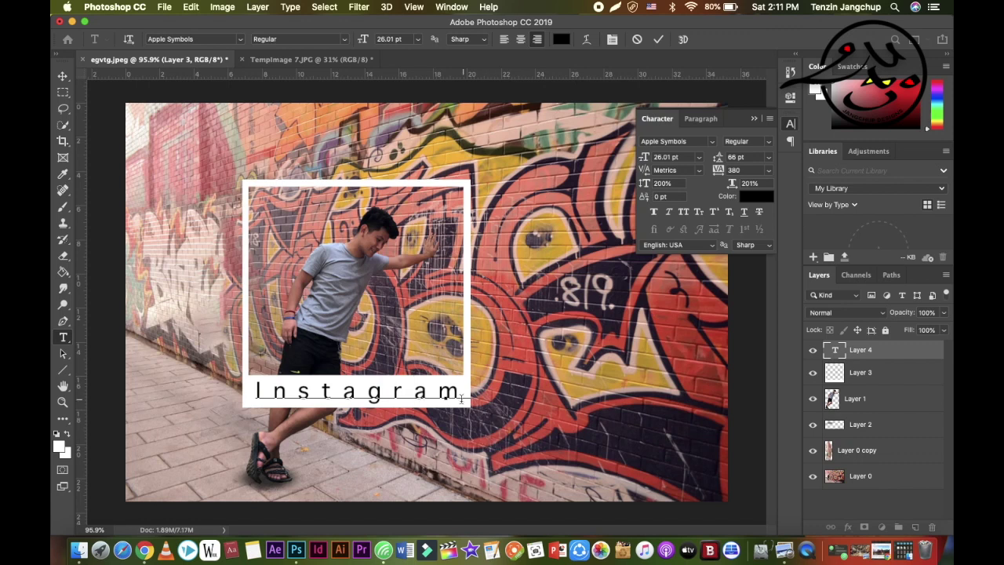
drag(463, 430, 463, 430)
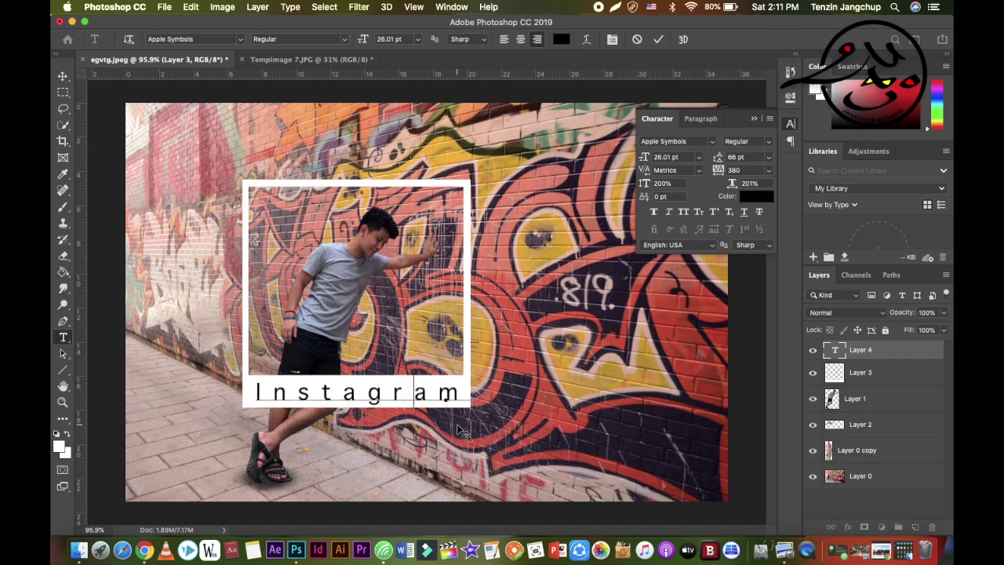
click(547, 326)
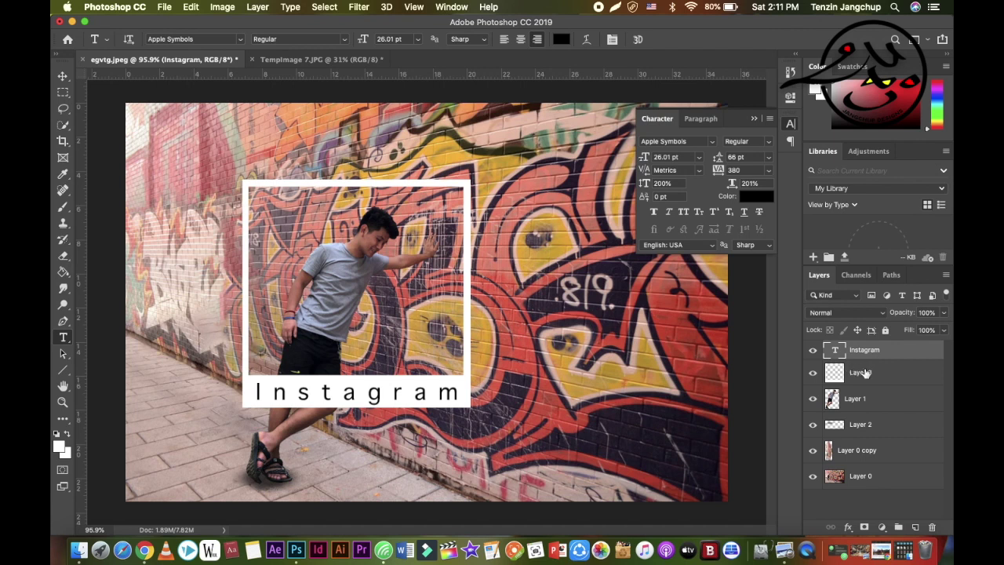
Merge Layer 3 and the Instagram text layer, then shift the result slightly left.
click(864, 373)
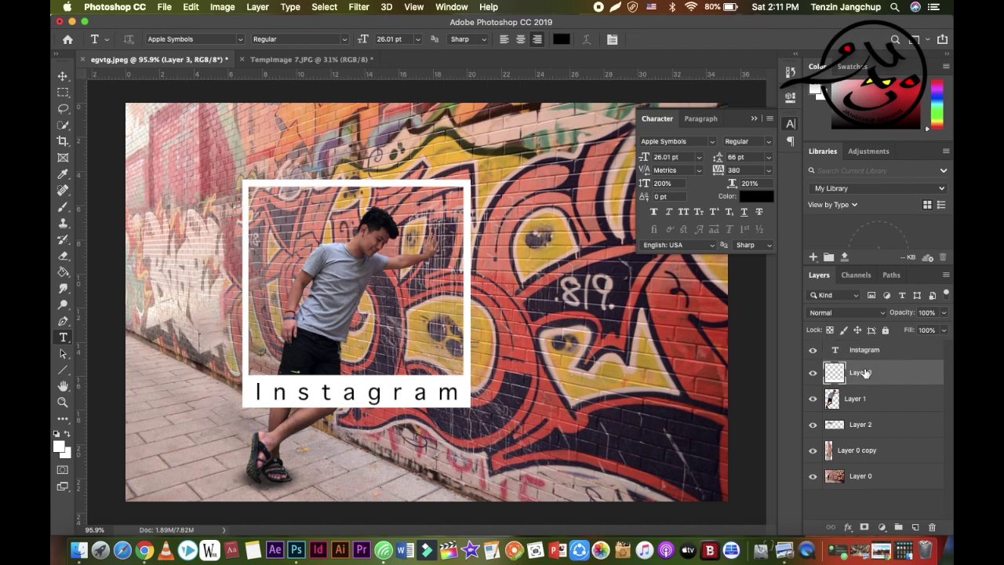
right_click(865, 374)
click(883, 349)
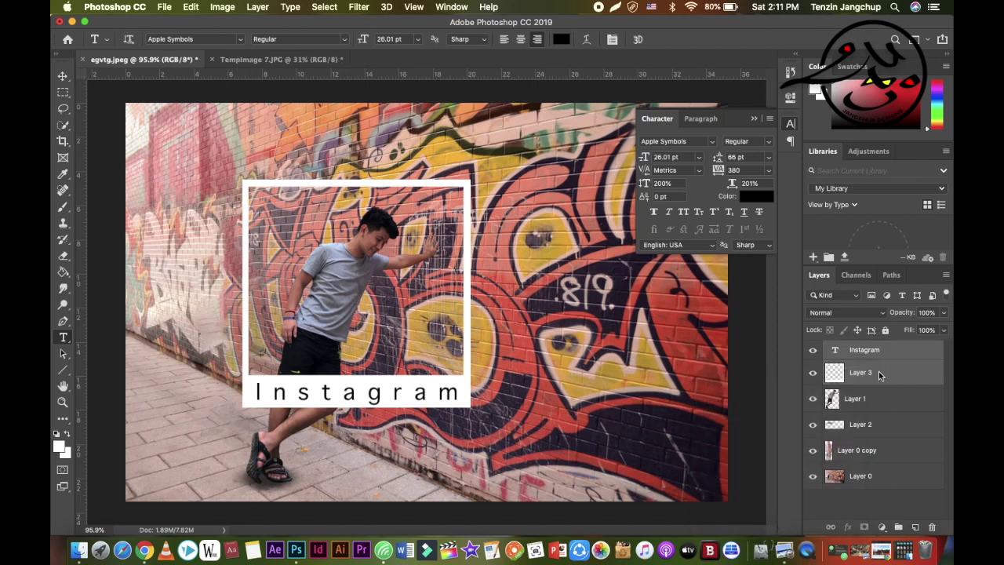
right_click(878, 375)
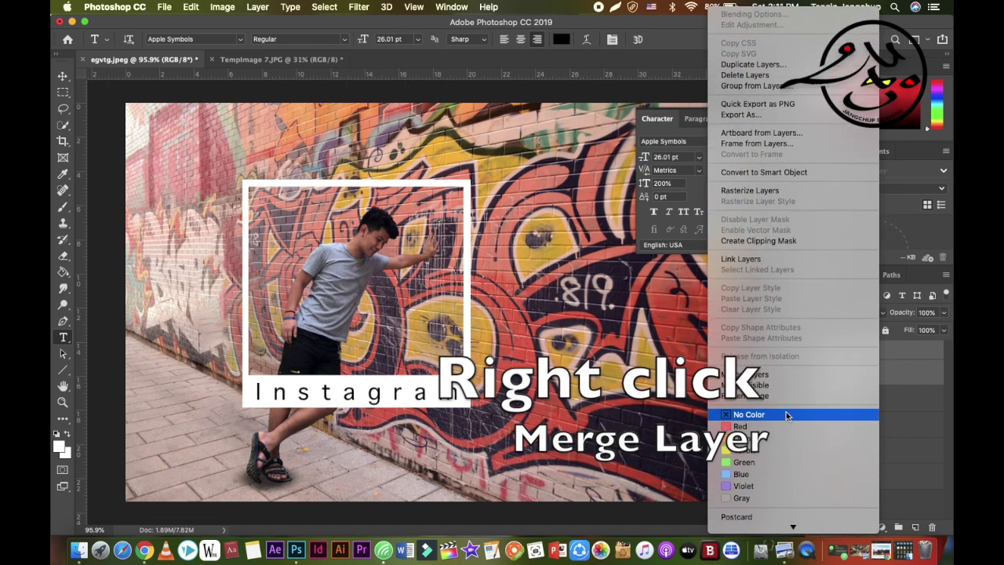
click(772, 380)
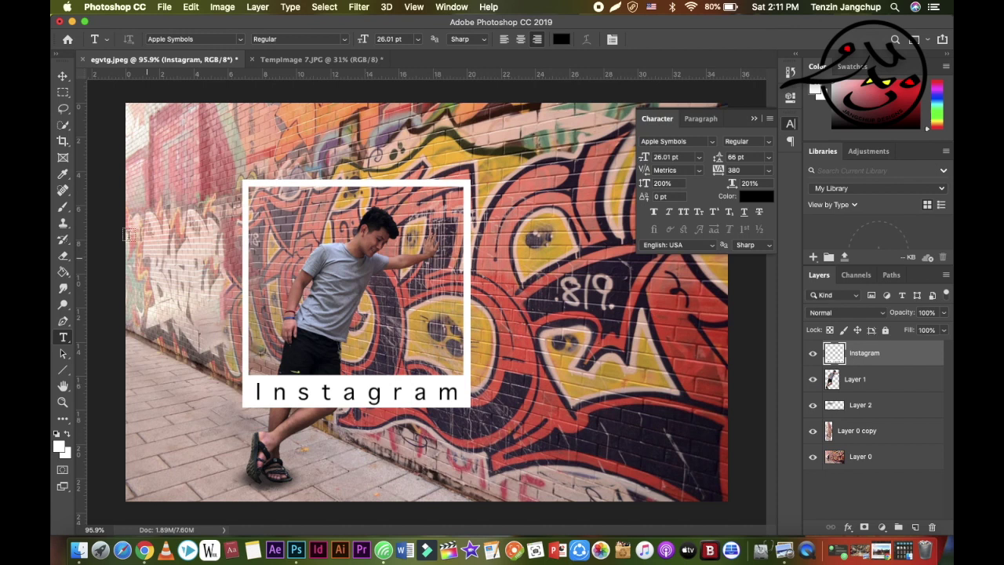
click(64, 75)
mouse_move(405, 385)
mouse_down()
mouse_move(533, 386)
mouse_move(345, 383)
mouse_move(355, 382)
mouse_up()
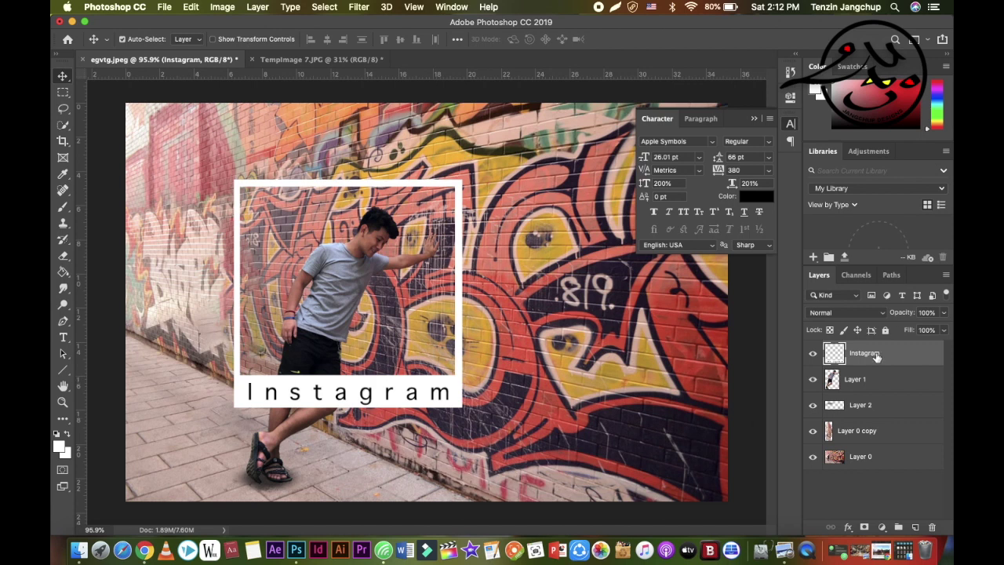
Move the Instagram layer below Layer 1 so the man stands in front of the frame.
drag(875, 354, 877, 394)
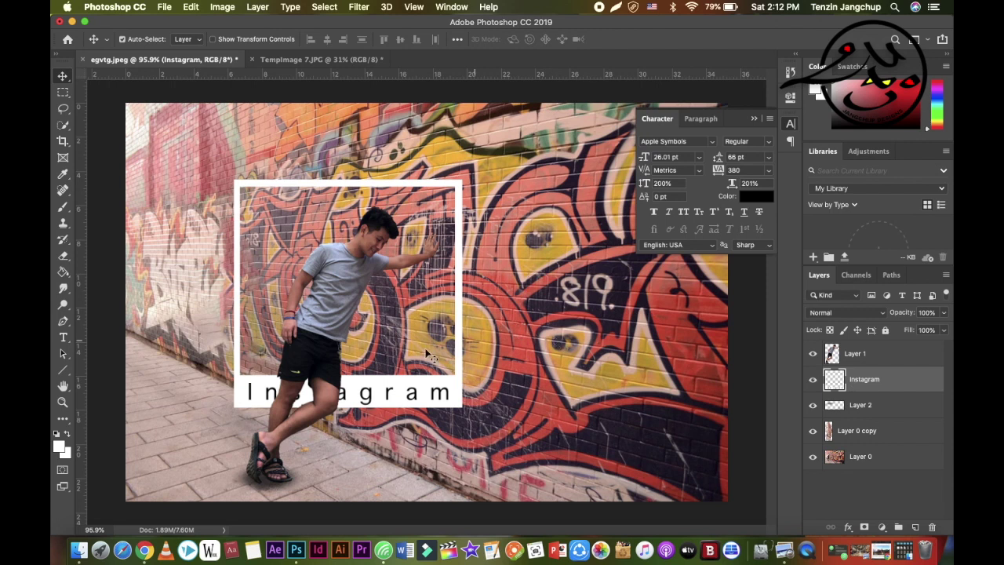
key(ctrl+t)
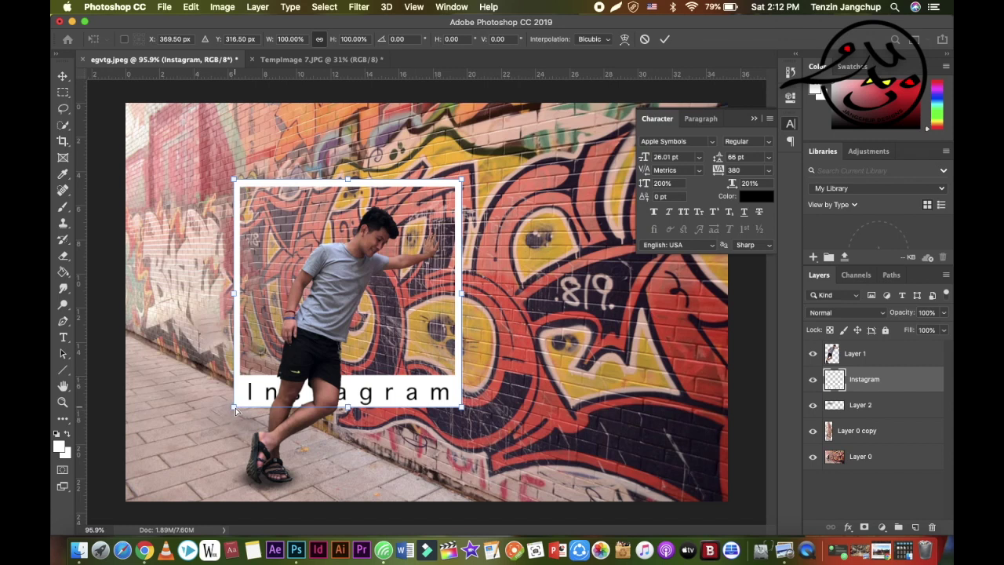
Skew the frame's left corners to tilt it about 17.4° along the wall.
drag(236, 408, 242, 334)
drag(238, 181, 247, 212)
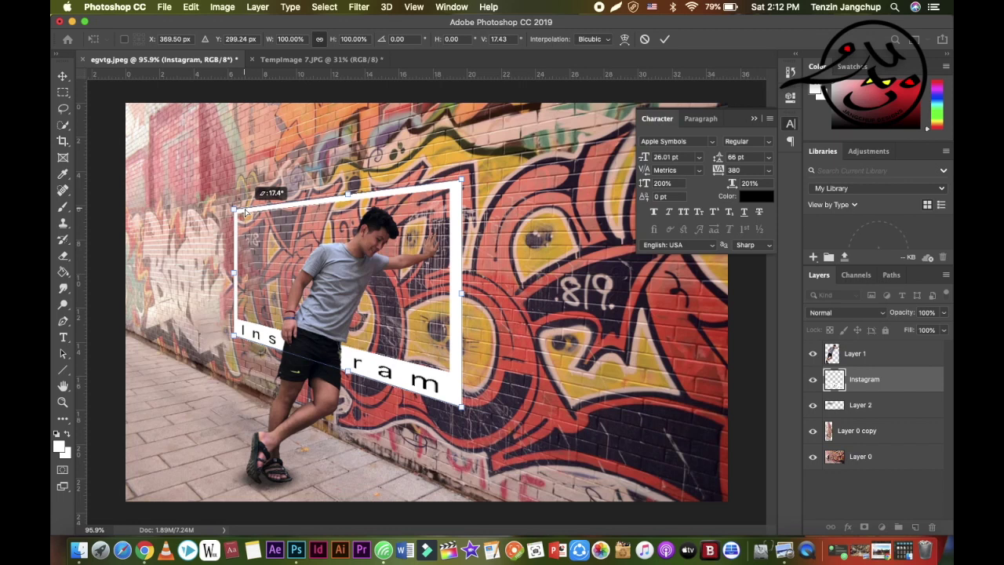
key(Return)
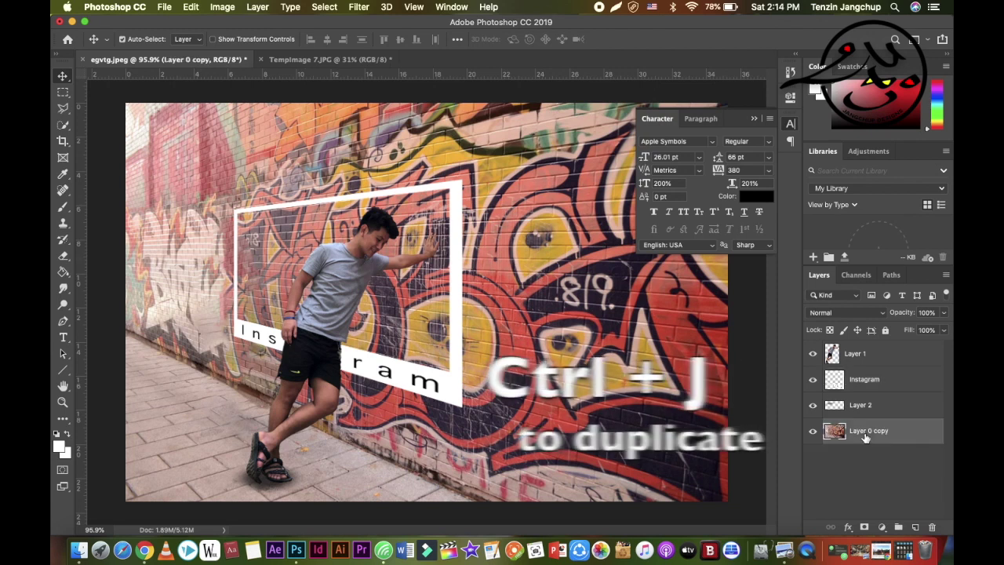
Duplicate the wall layer above Layer 2 and lasso-select the frame's interior.
key(ctrl+j)
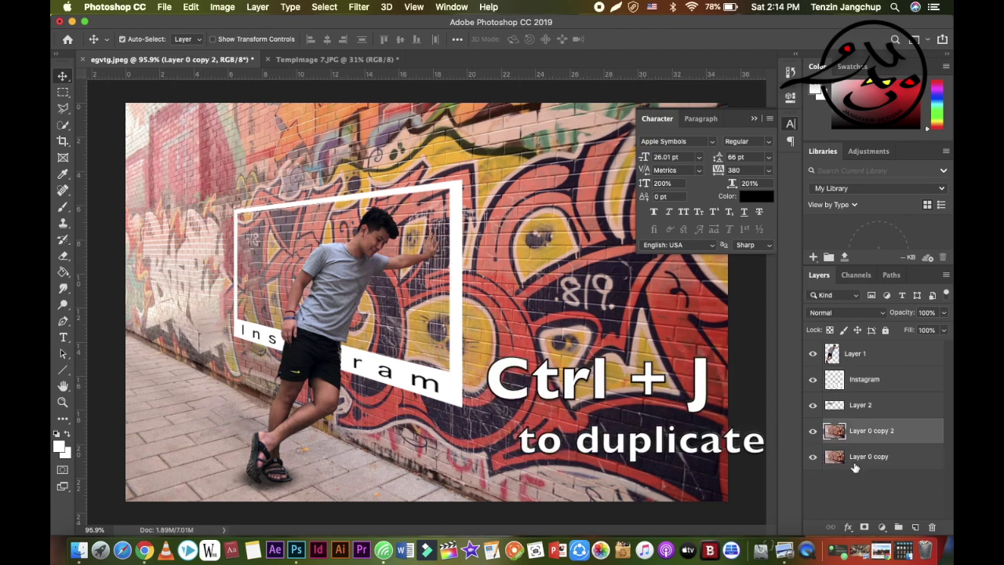
drag(874, 433, 873, 402)
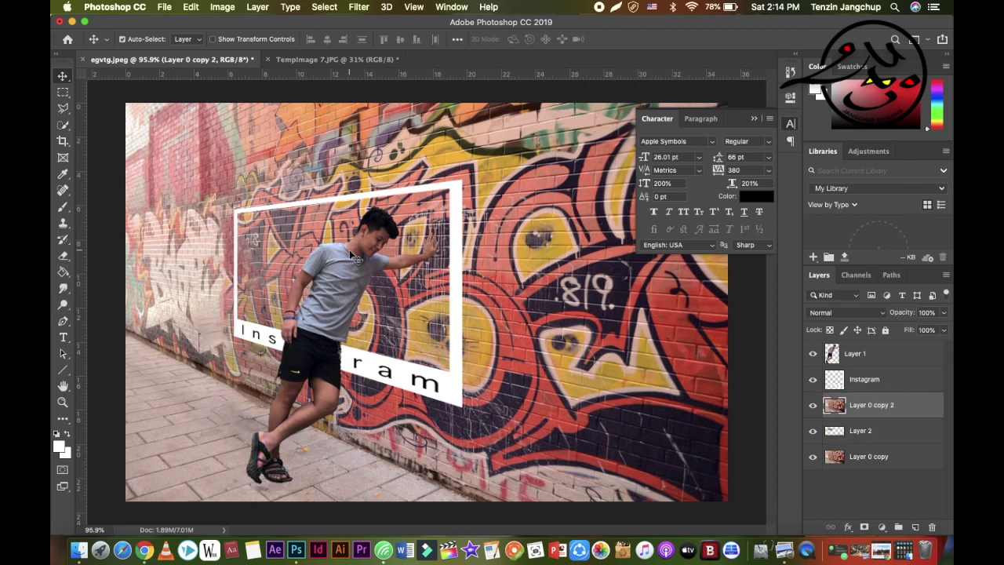
click(63, 108)
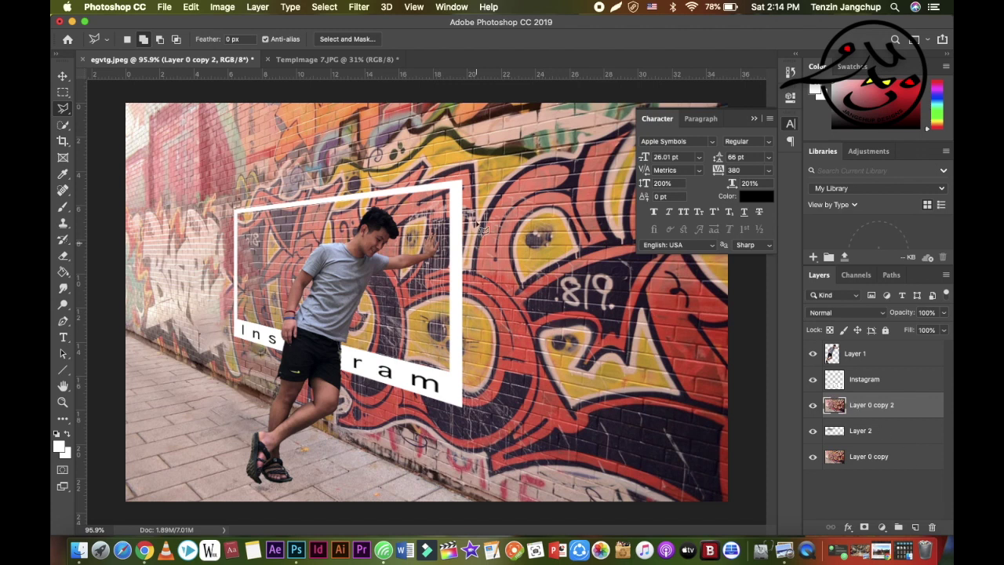
click(237, 211)
click(459, 186)
click(459, 397)
click(239, 331)
click(238, 213)
click(63, 76)
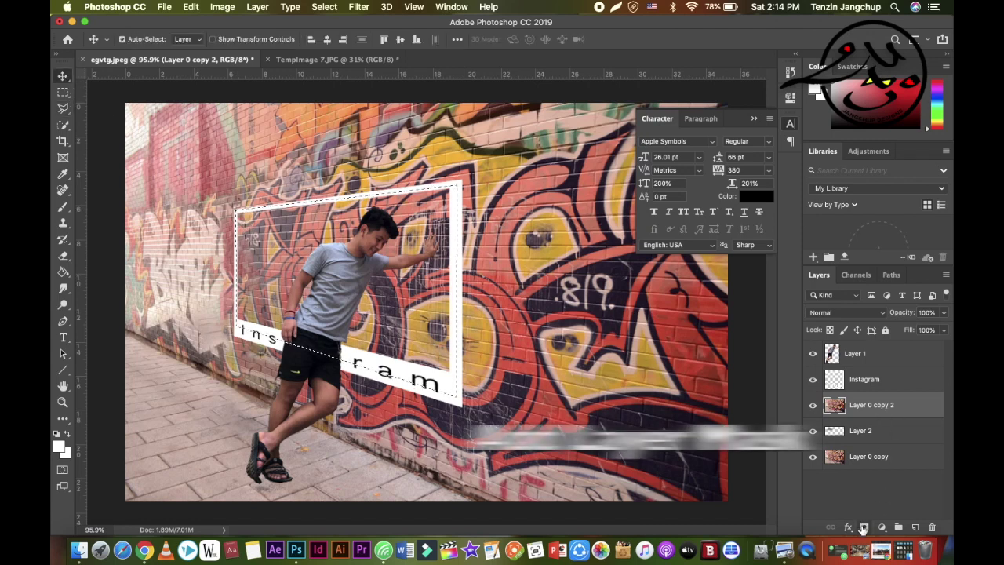
Mask Layer 0 copy 2 to the frame selection and verify by toggling the background.
click(864, 528)
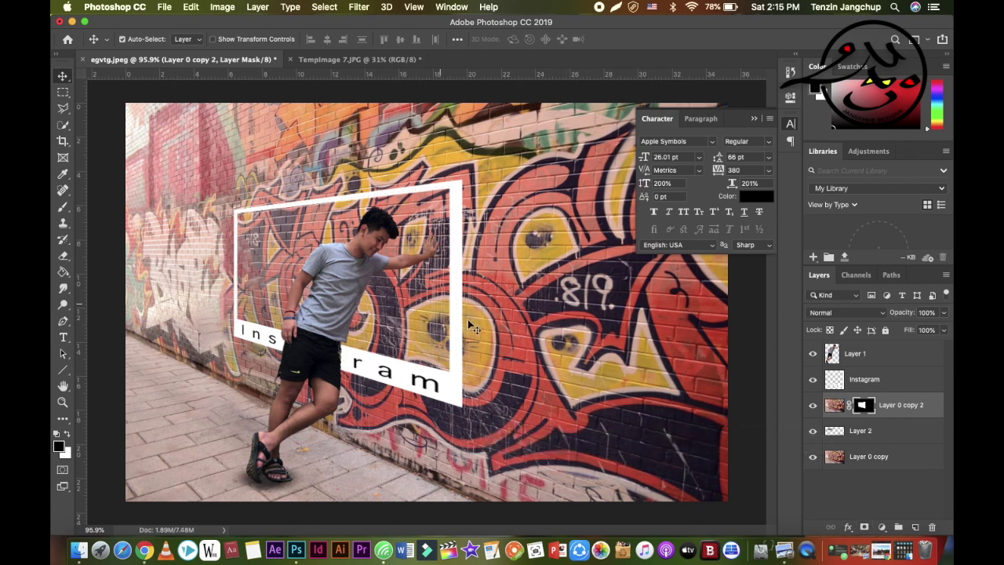
click(812, 457)
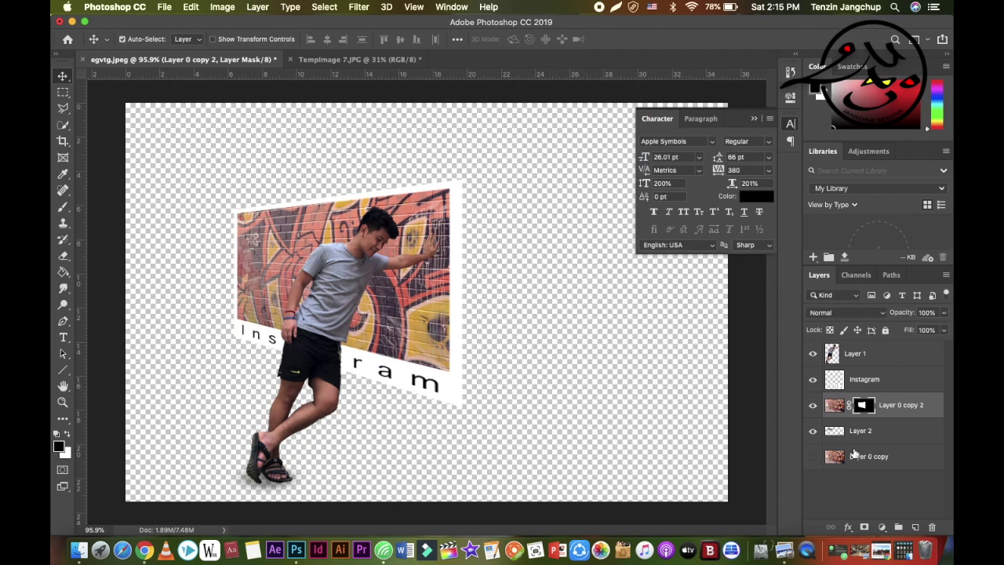
click(813, 456)
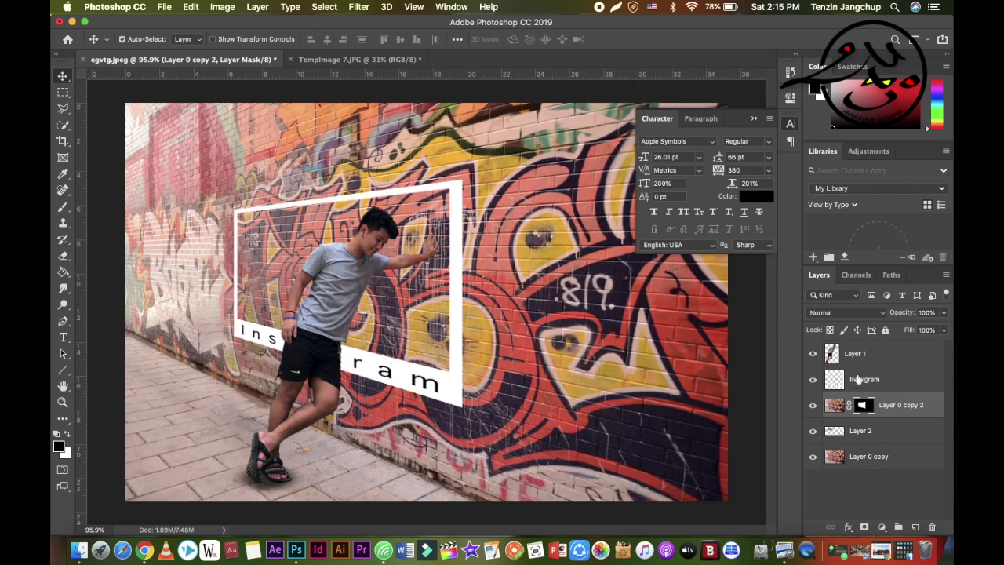
shift+click(857, 366)
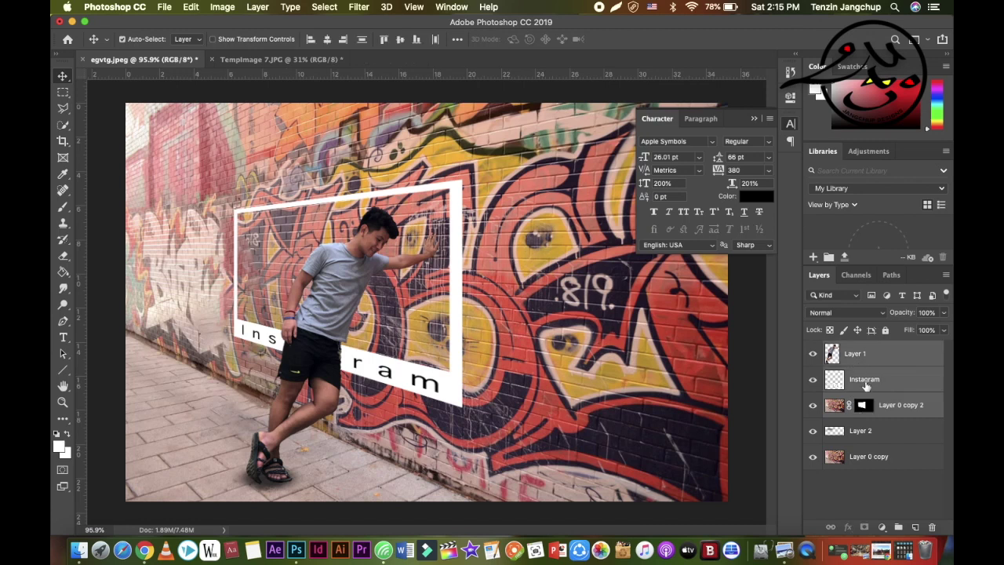
Merge the selected layers and add a Color Balance adjustment clipped to them.
right_click(863, 379)
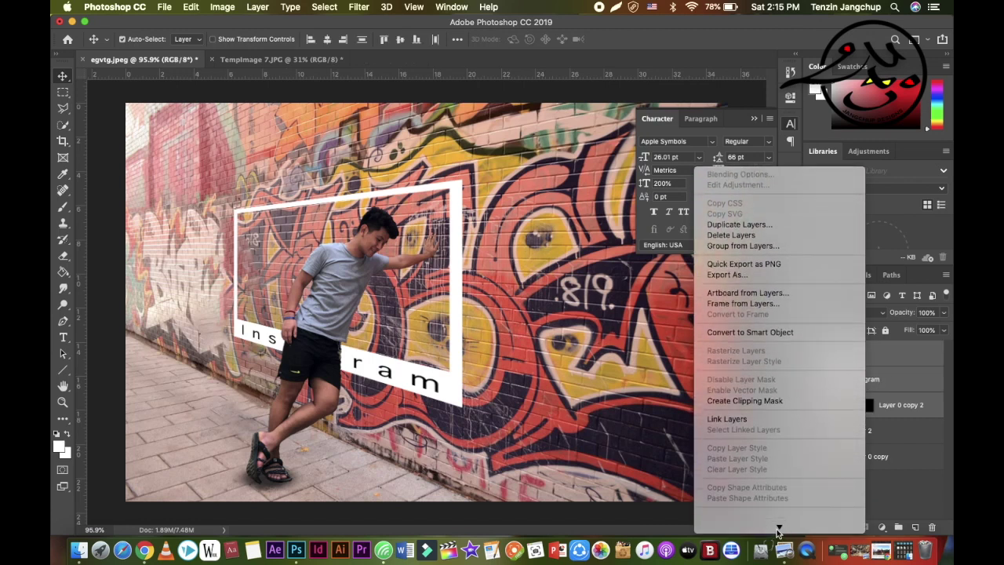
mouse_move(779, 528)
click(756, 422)
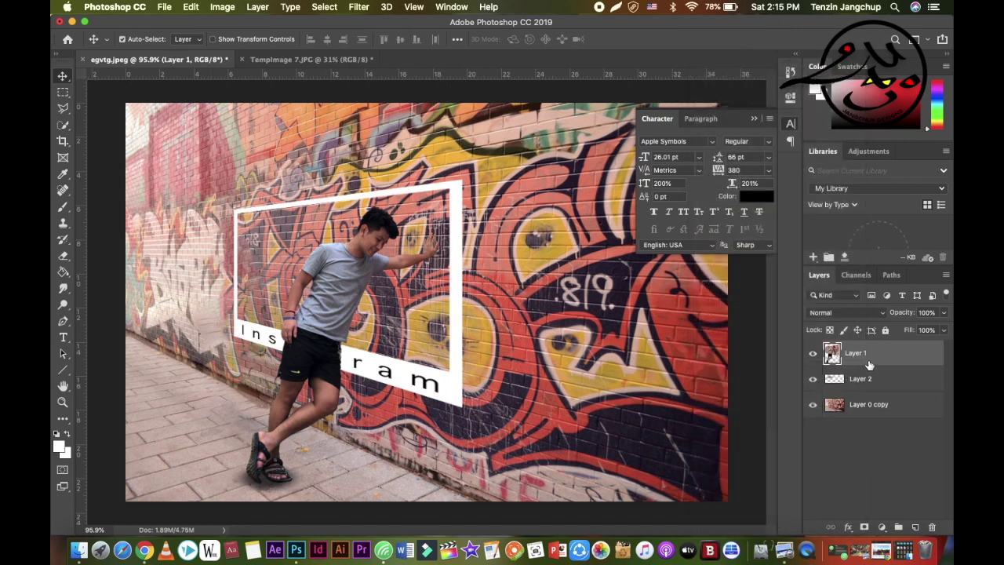
click(882, 527)
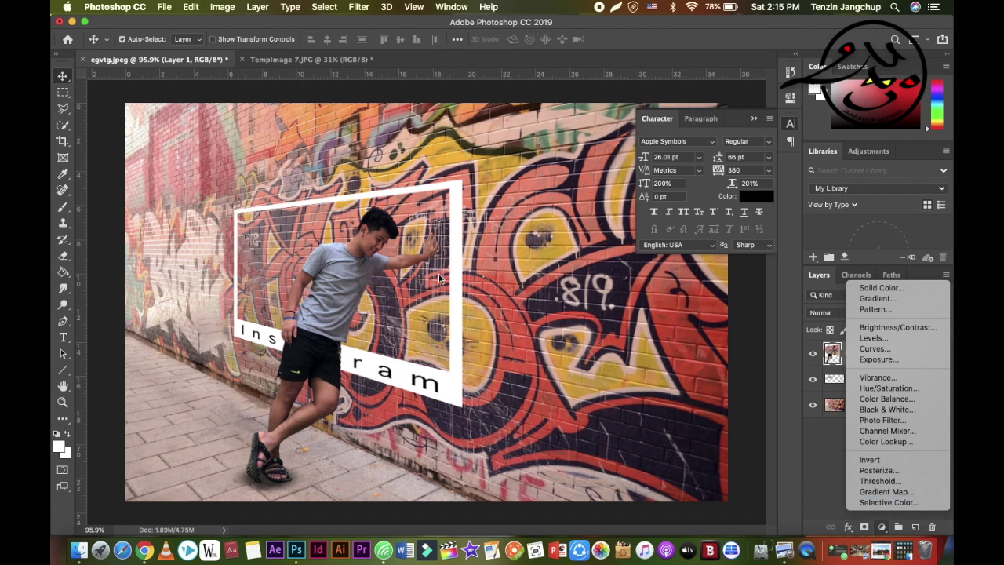
click(882, 398)
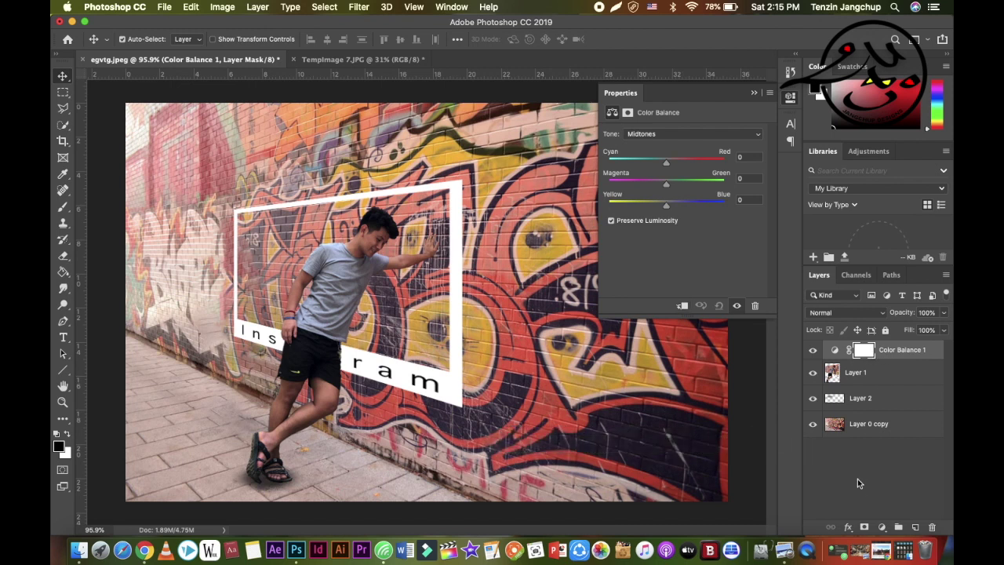
click(866, 528)
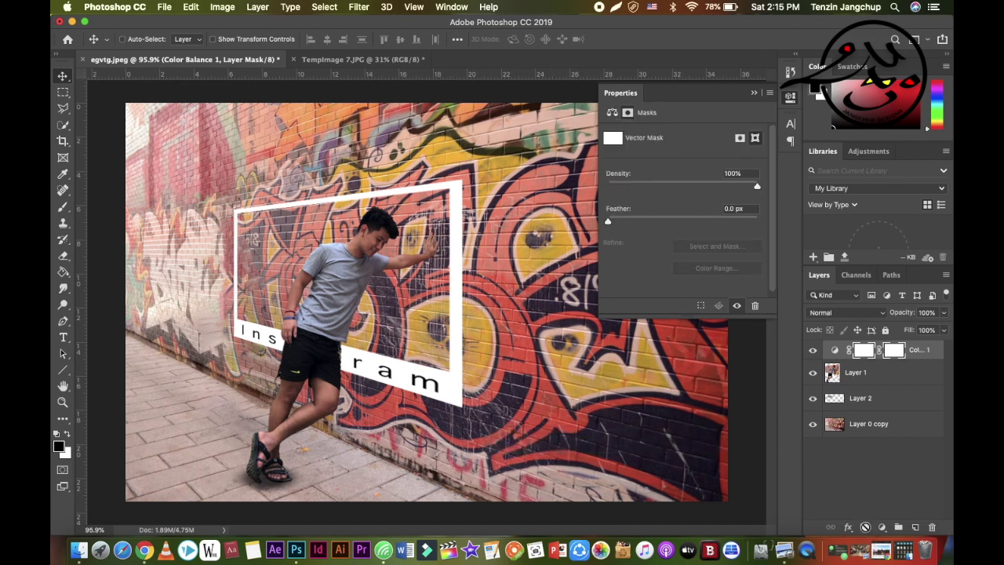
key(ctrl+z)
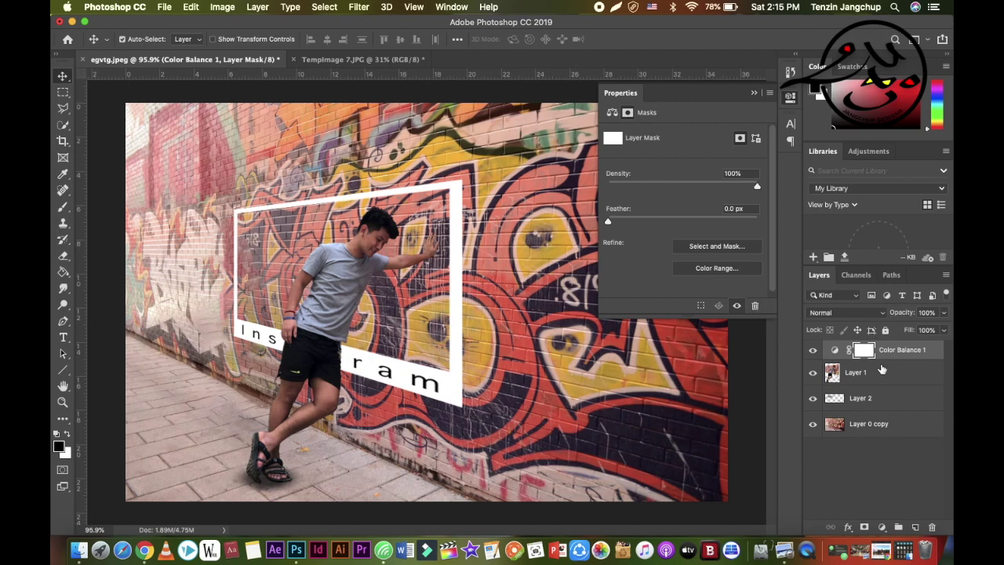
click(889, 359)
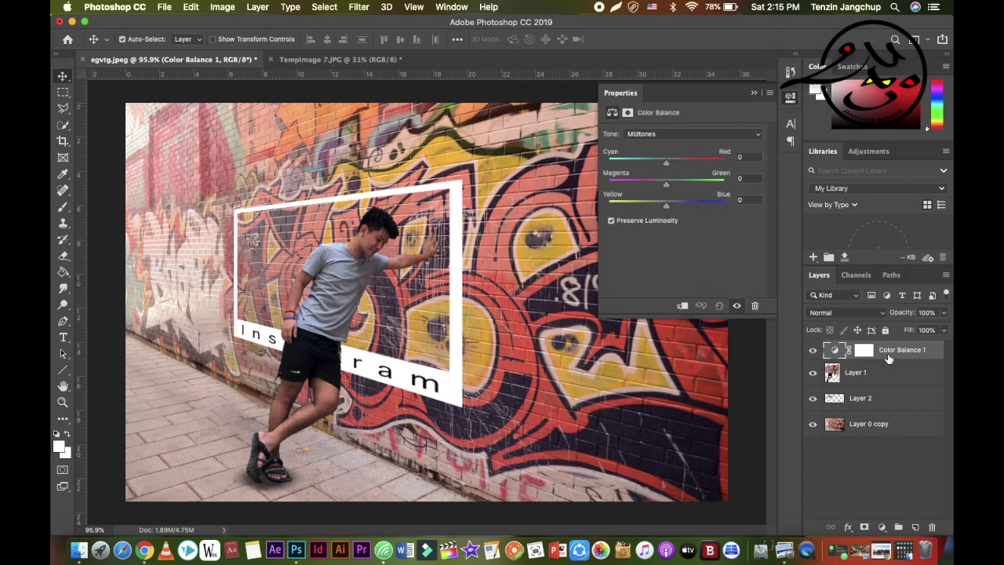
click(682, 307)
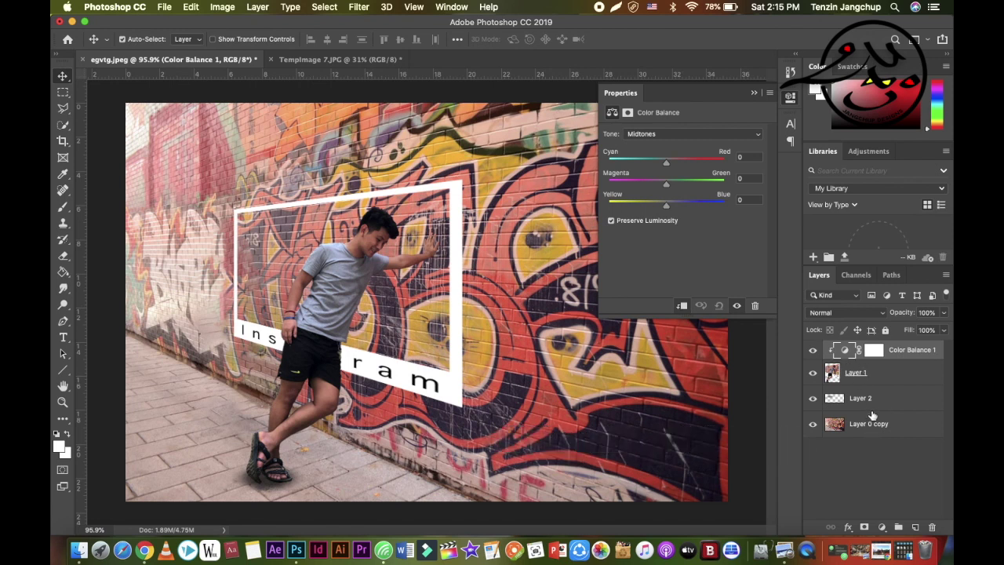
Set the Color Balance midtones to red +40 and yellow -29.
click(811, 427)
click(808, 427)
click(812, 425)
double_click(874, 351)
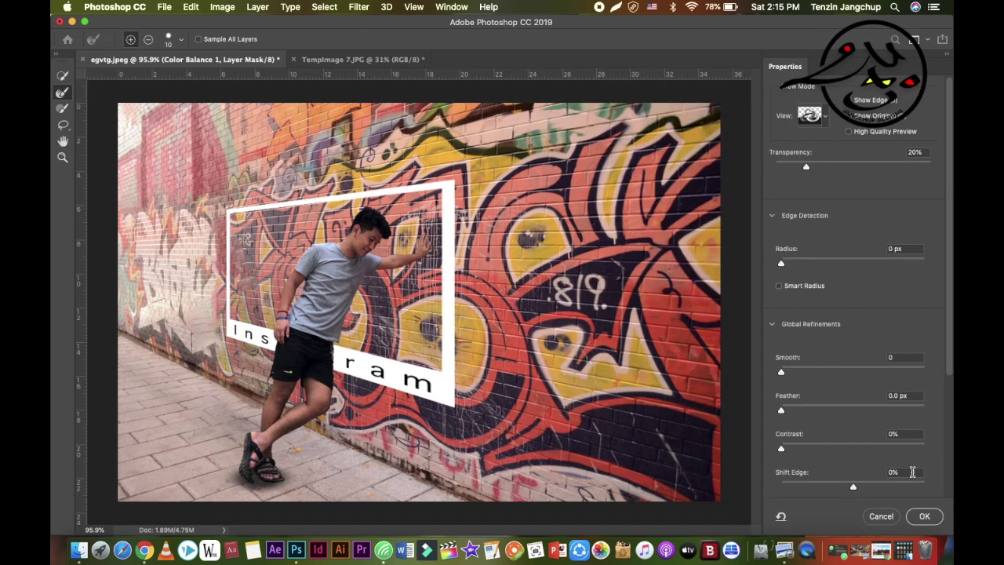
click(926, 516)
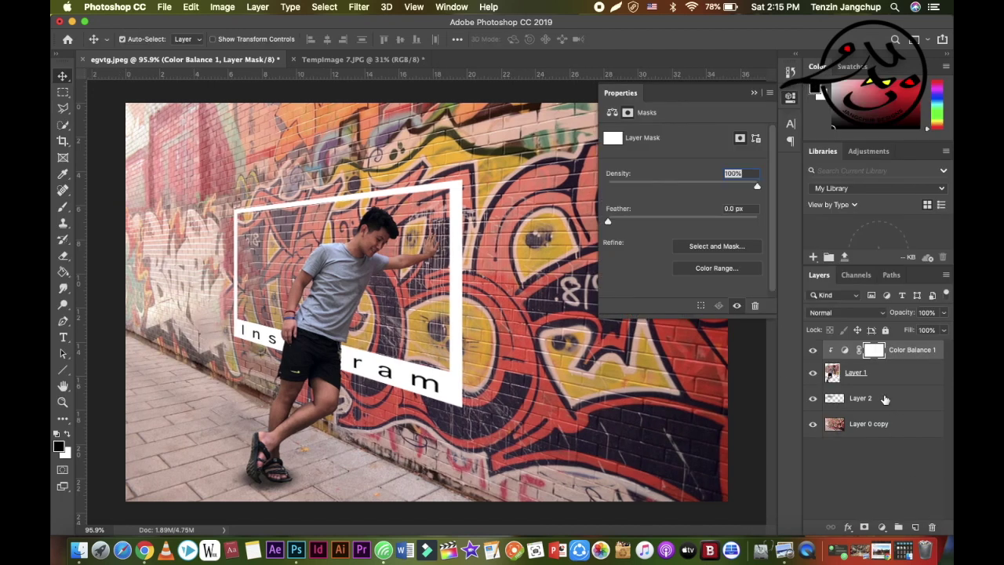
click(843, 350)
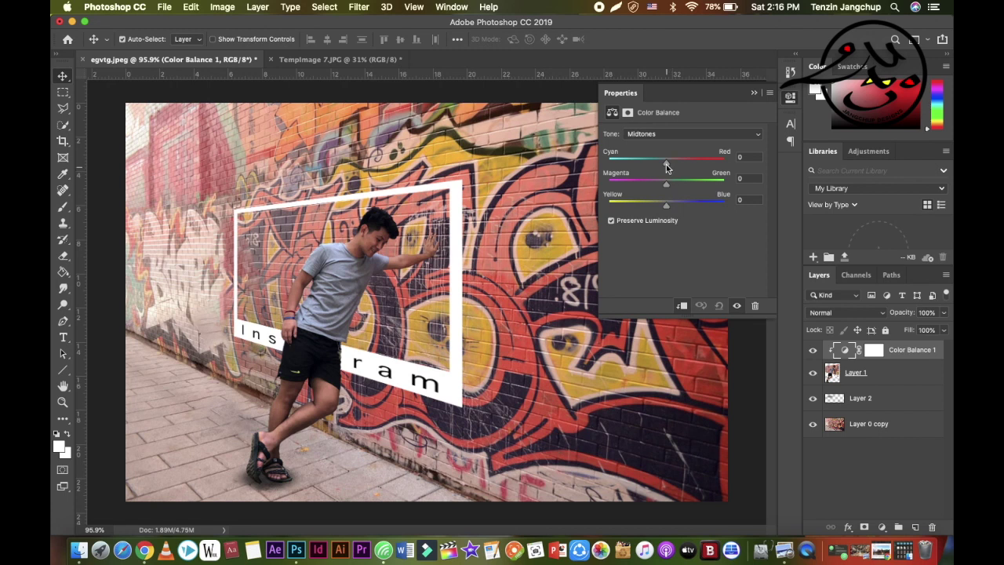
mouse_move(666, 165)
mouse_down()
mouse_move(690, 163)
mouse_move(679, 187)
mouse_move(695, 186)
mouse_move(666, 189)
mouse_up()
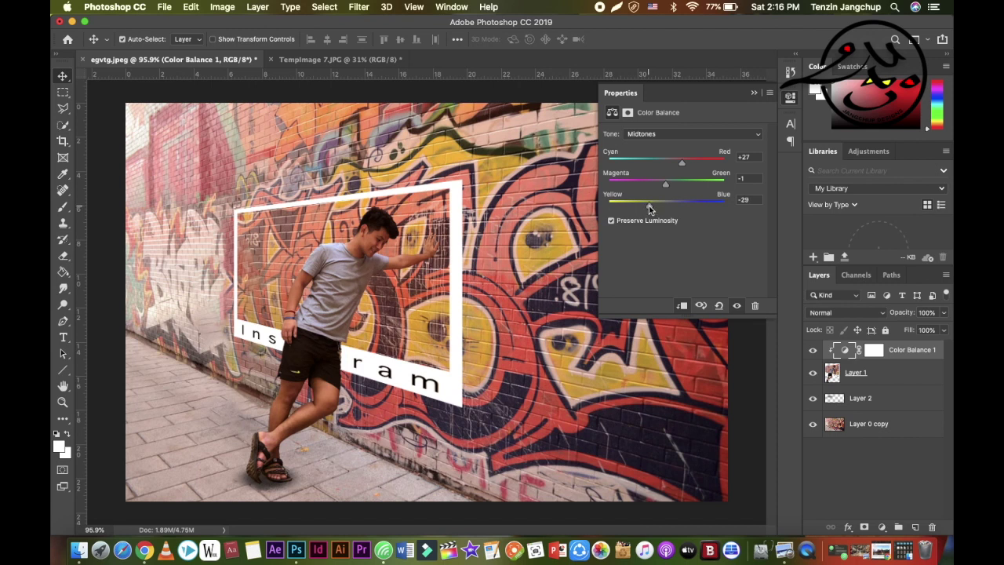
click(683, 165)
Add a Hue/Saturation layer with master saturation +25 and reds saturation -23.
click(882, 528)
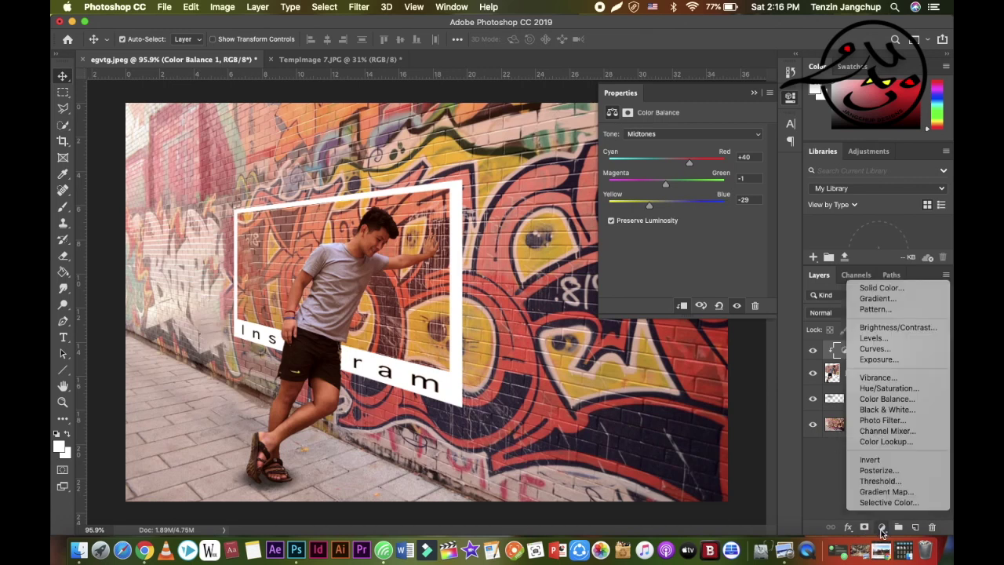
click(882, 387)
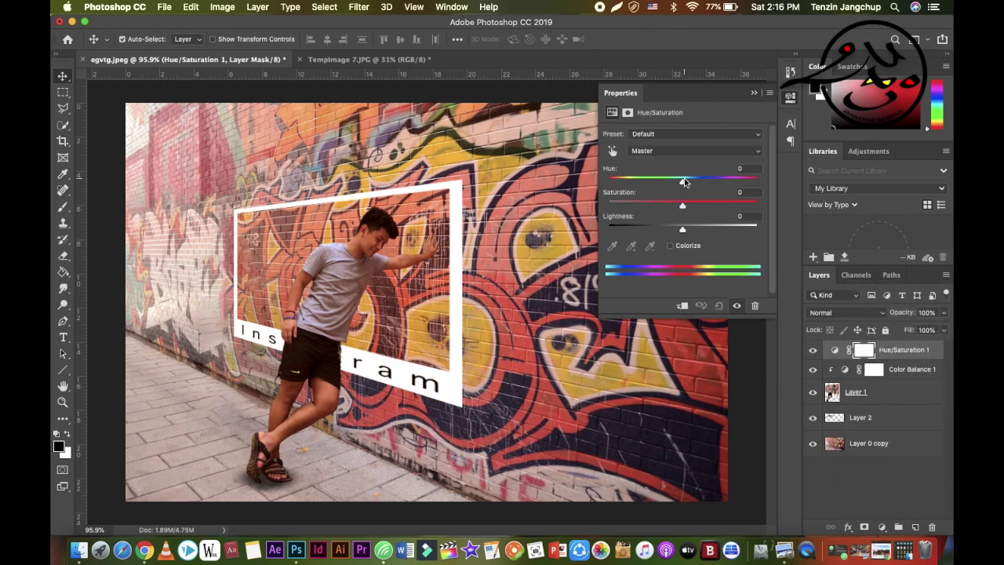
mouse_move(684, 181)
mouse_down()
mouse_move(672, 185)
mouse_move(694, 185)
mouse_move(682, 181)
mouse_move(703, 207)
mouse_up()
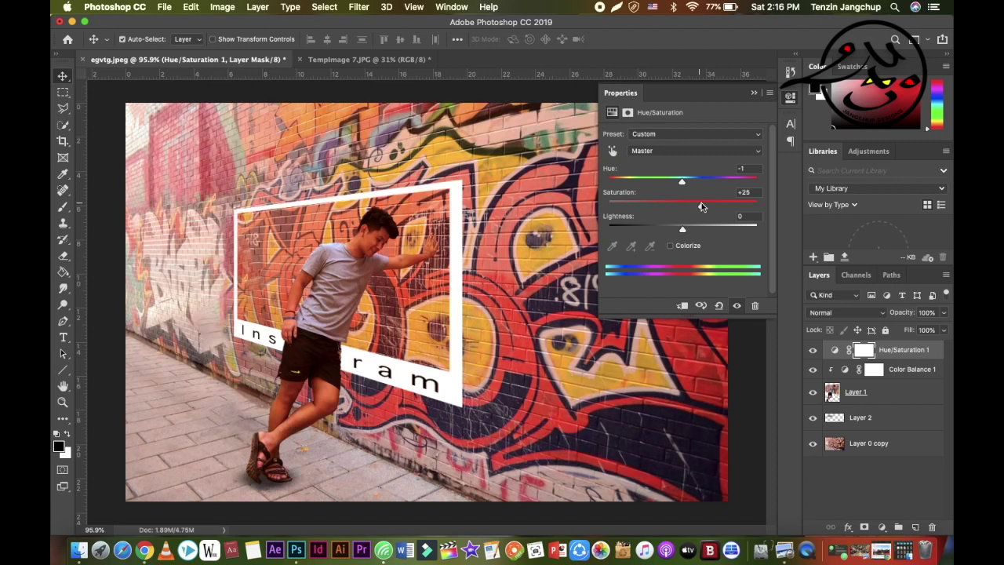
click(700, 150)
click(684, 158)
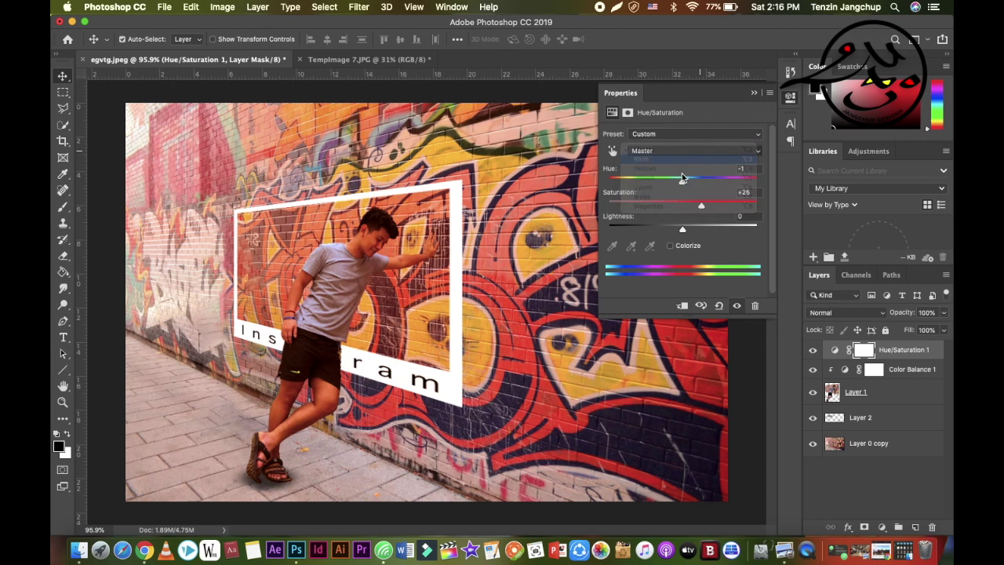
drag(684, 206, 666, 205)
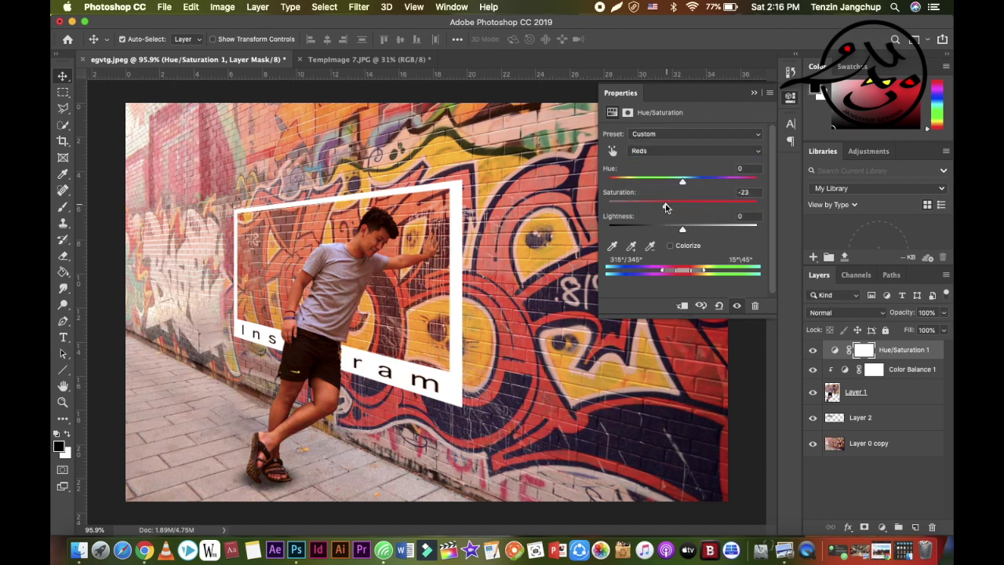
click(686, 155)
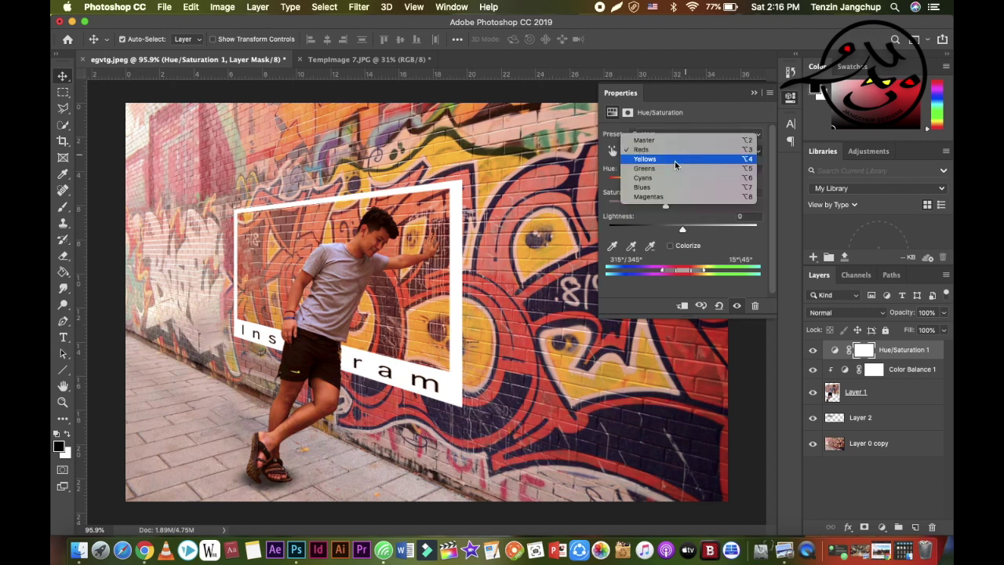
click(679, 161)
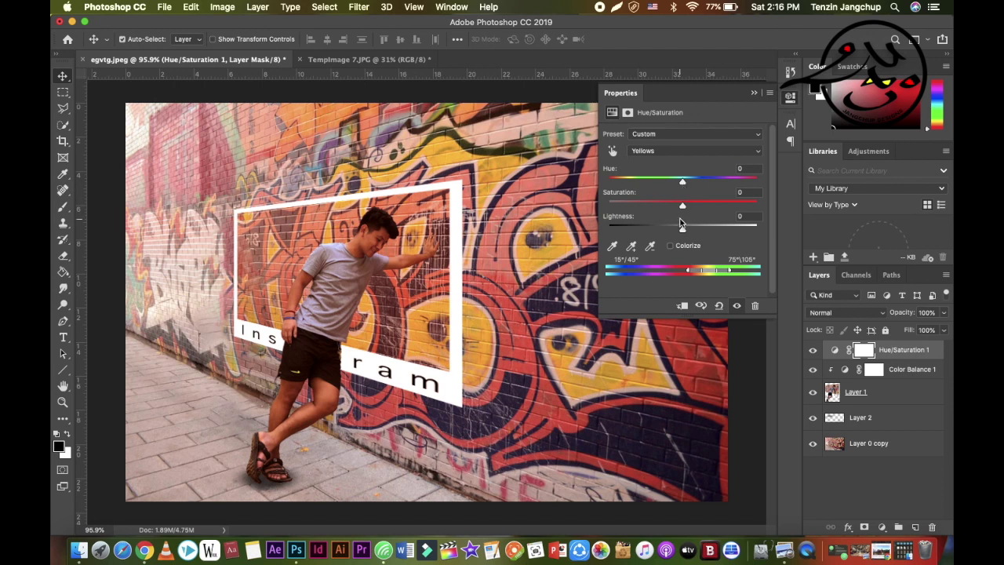
Clip Hue/Saturation 1 to Layer 1 and set yellows saturation +58, lightness +45.
mouse_move(682, 206)
mouse_down()
mouse_move(661, 206)
mouse_move(679, 207)
mouse_up()
drag(679, 207, 673, 206)
click(682, 307)
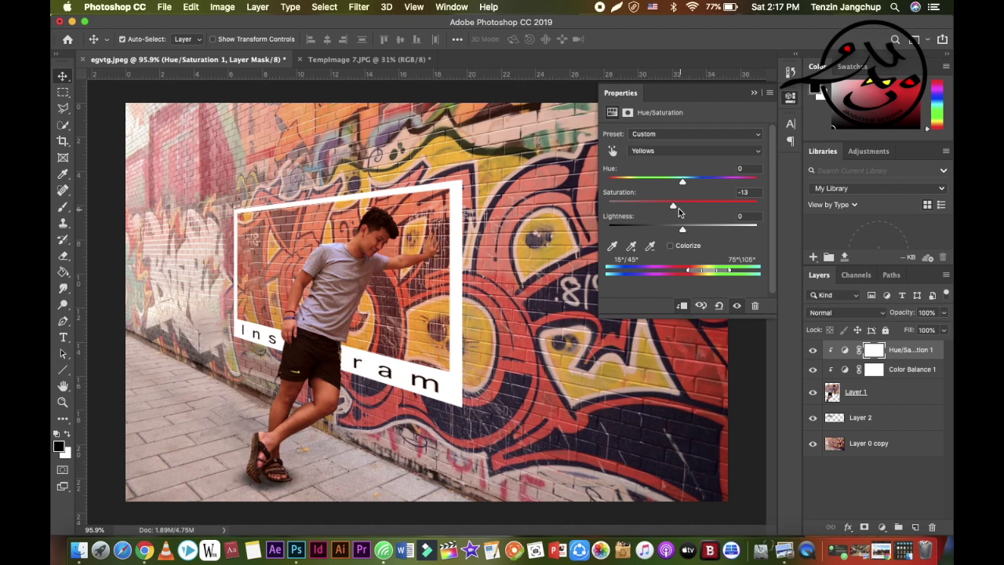
mouse_move(673, 209)
mouse_down()
mouse_move(663, 207)
mouse_move(736, 206)
mouse_move(666, 227)
mouse_move(716, 230)
mouse_up()
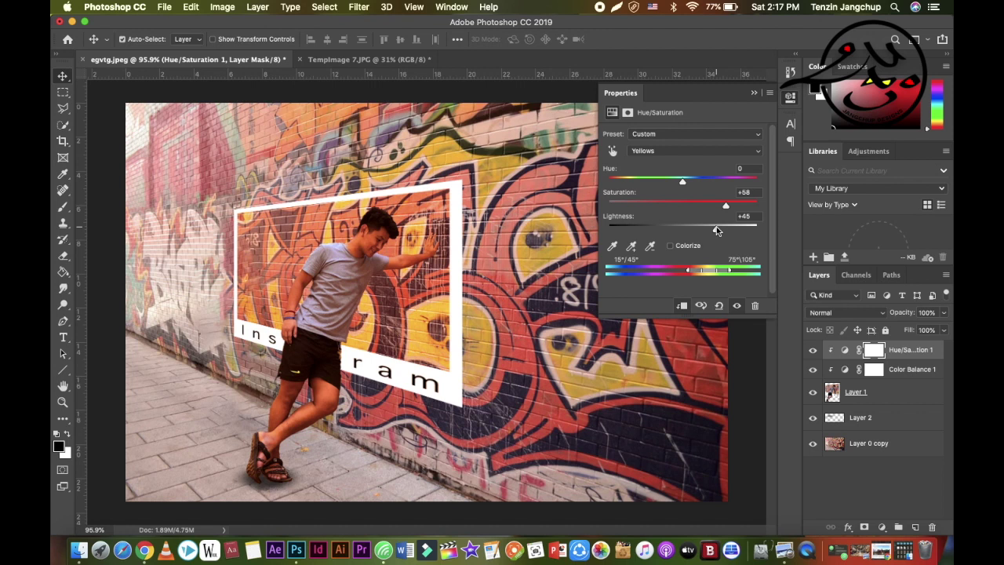
mouse_move(698, 230)
mouse_down()
mouse_move(664, 229)
mouse_move(713, 229)
mouse_up()
Collapse Properties and hide, then reshow, the background wall to compare.
click(755, 94)
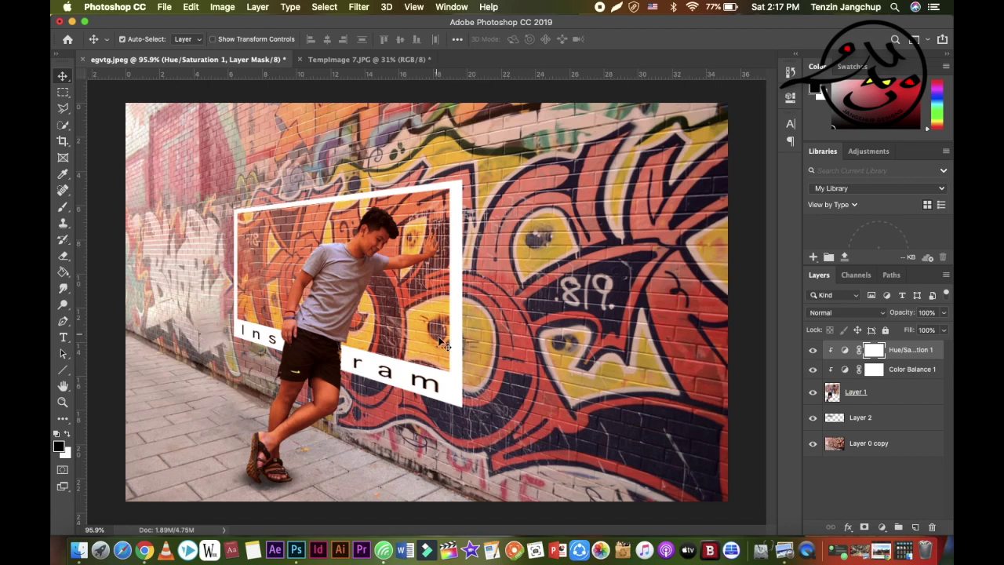
click(813, 444)
click(813, 445)
click(881, 527)
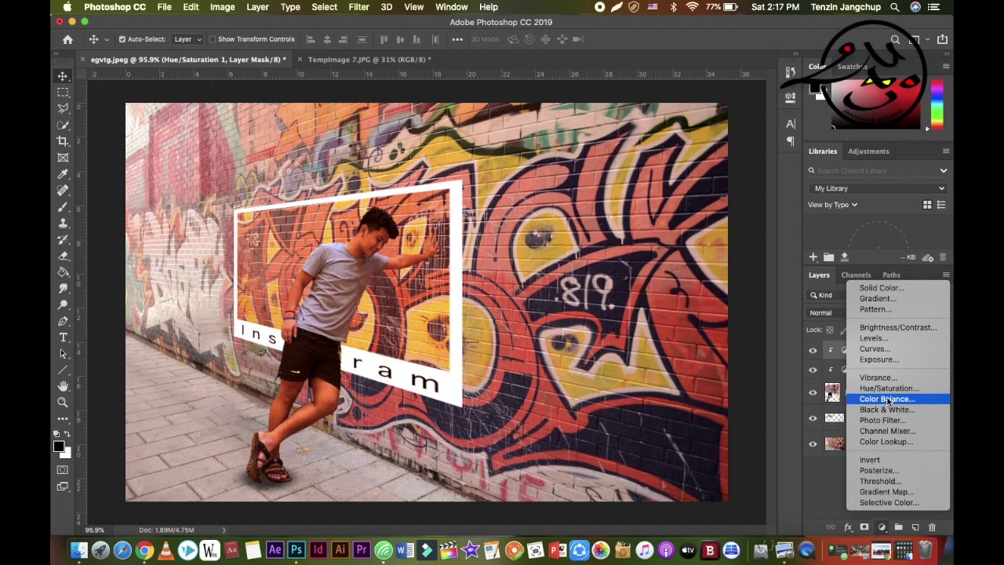
Add a second Color Balance layer targeting Shadows, with Cyan–Red at -23.
click(889, 400)
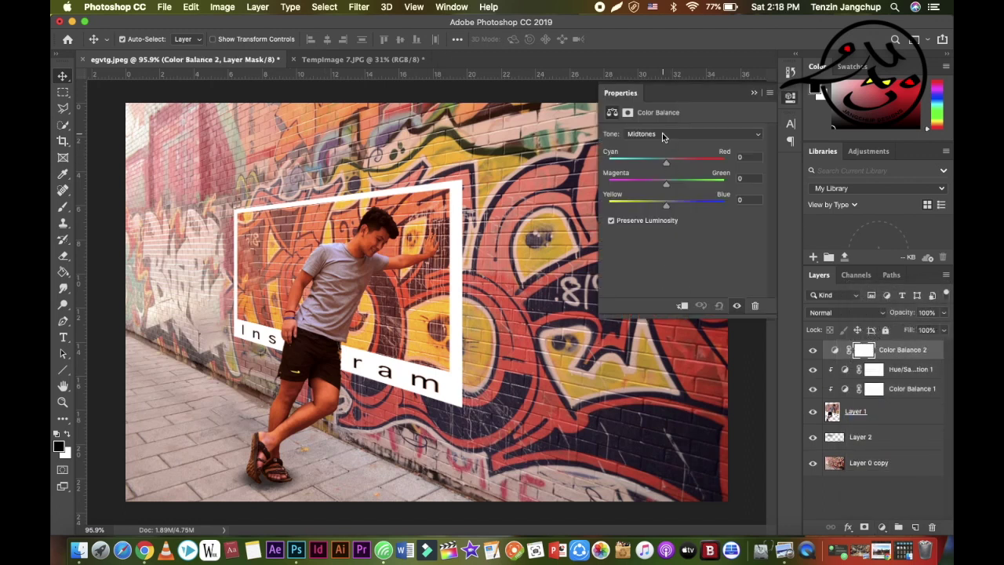
click(664, 134)
click(661, 125)
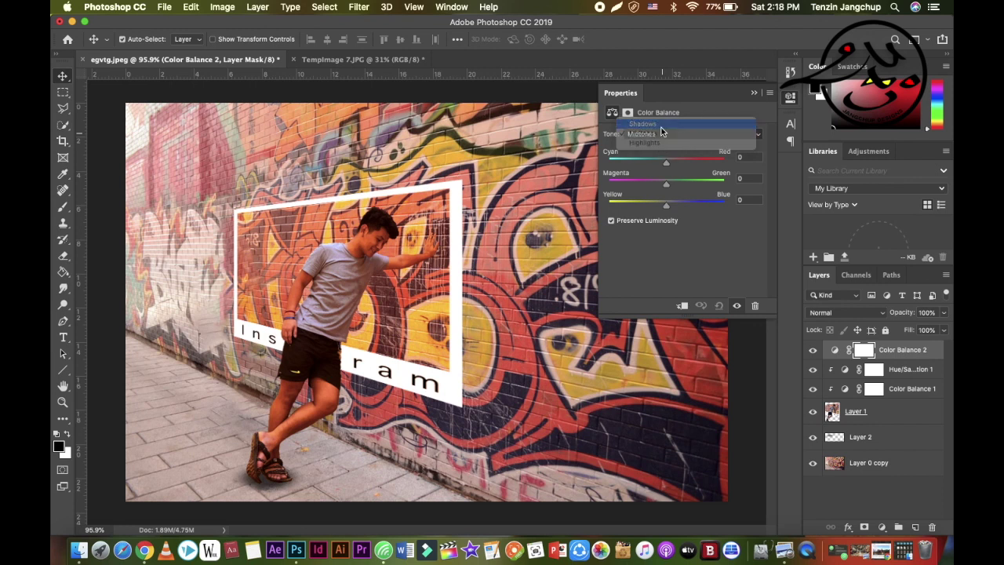
mouse_move(675, 165)
mouse_down()
mouse_move(649, 165)
mouse_move(671, 163)
mouse_up()
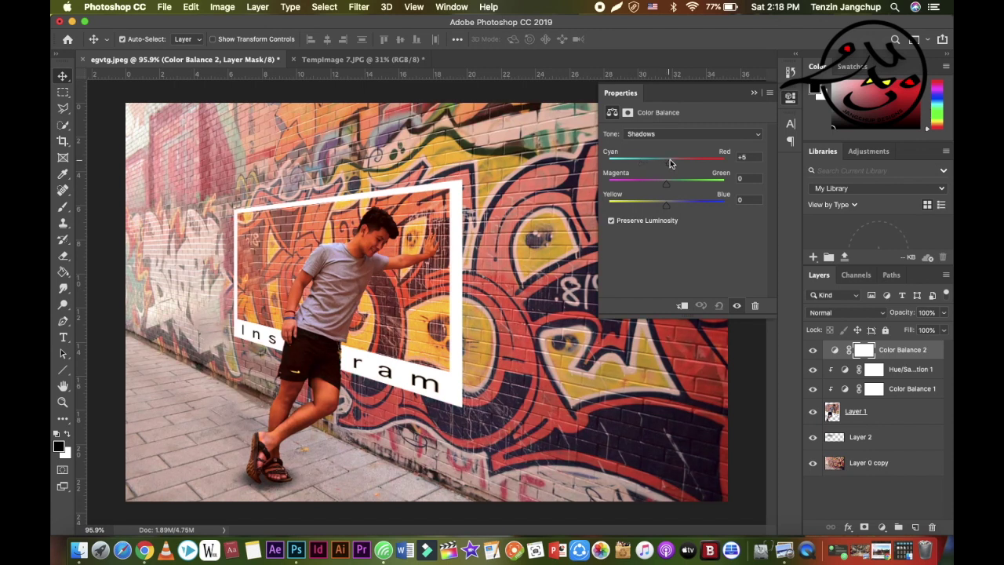
mouse_move(671, 164)
mouse_down()
mouse_move(653, 164)
mouse_move(650, 188)
mouse_move(660, 184)
mouse_up()
drag(657, 185, 661, 186)
Clip Color Balance 2 and set shadows Magenta–Green -9 and Yellow–Blue +29.
click(681, 306)
mouse_move(665, 184)
mouse_down()
mouse_move(619, 194)
mouse_move(661, 191)
mouse_up()
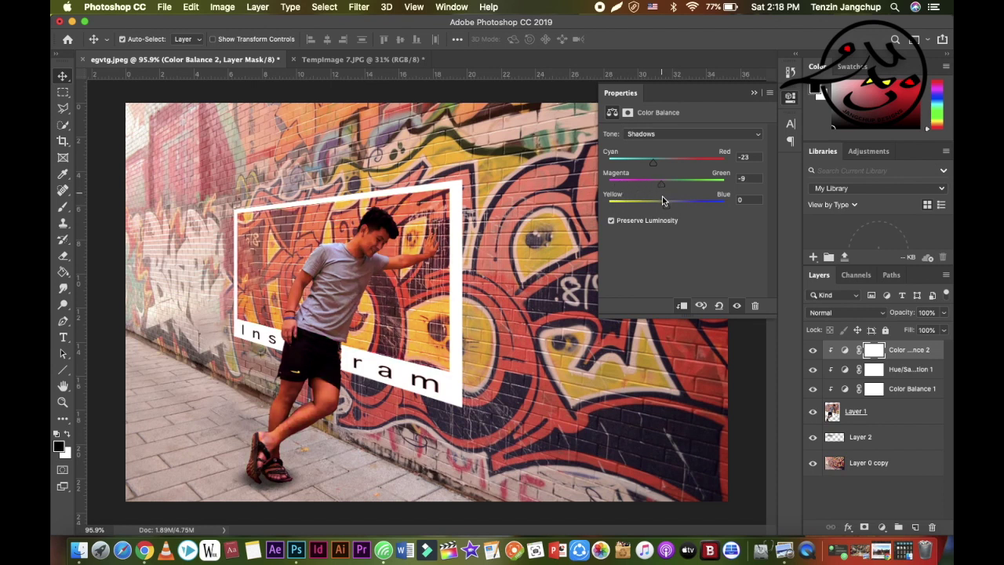
drag(671, 209, 681, 209)
drag(671, 208, 683, 207)
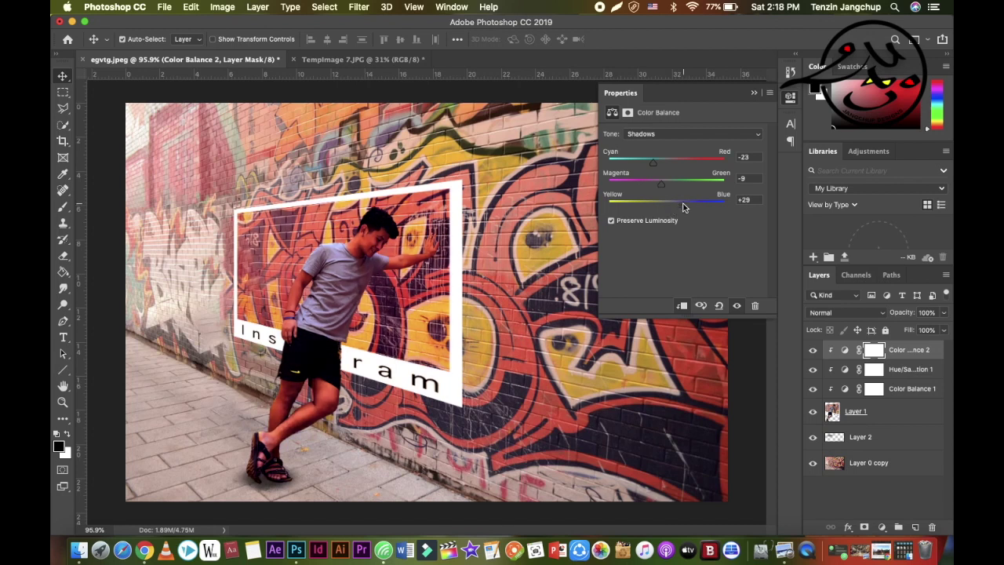
Toggle Color Balance 2's visibility to compare before and after, leaving it on.
click(738, 306)
click(738, 306)
click(737, 306)
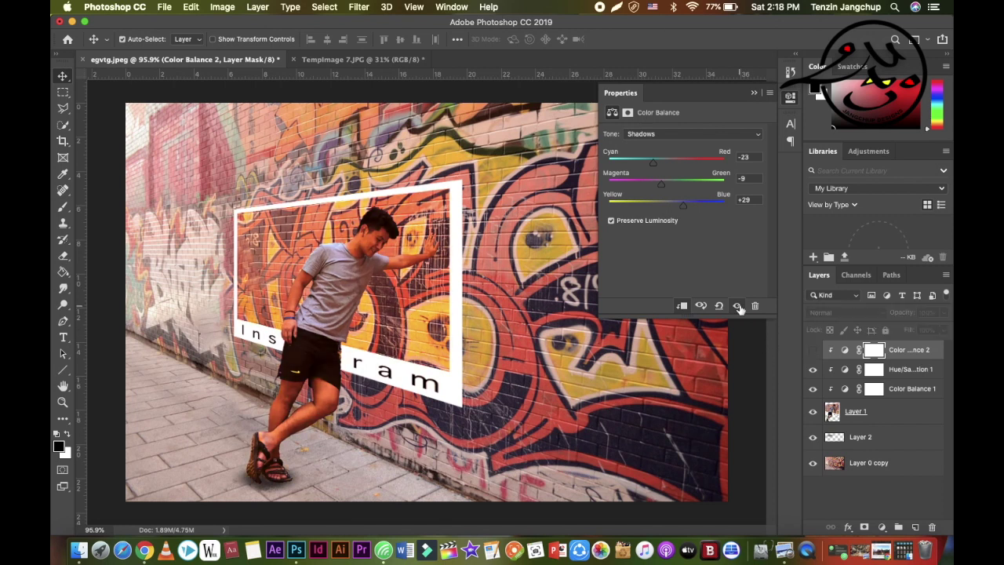
click(815, 494)
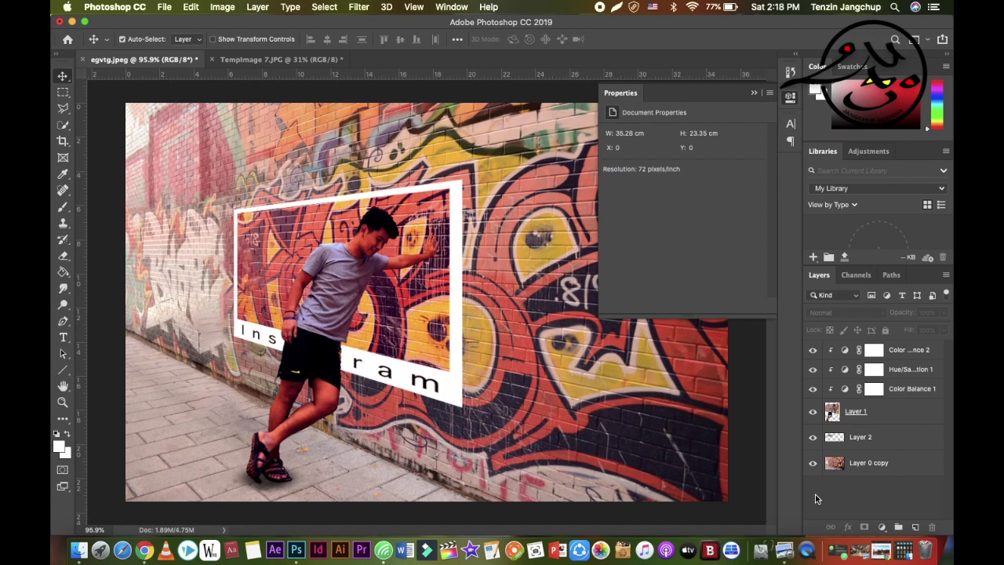
Close the adjustment properties and make Layer 1 the active layer.
click(754, 92)
click(258, 7)
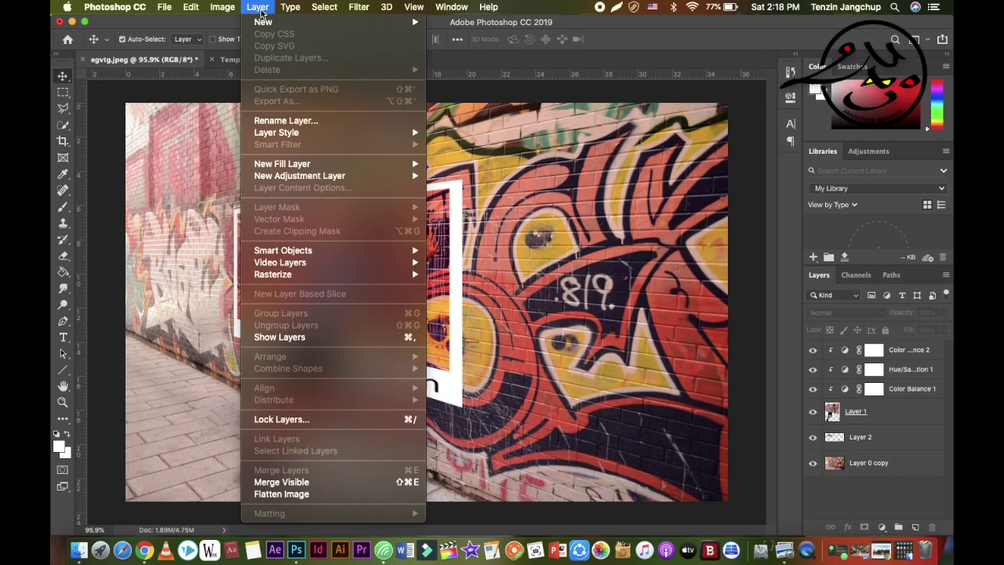
click(523, 141)
click(853, 411)
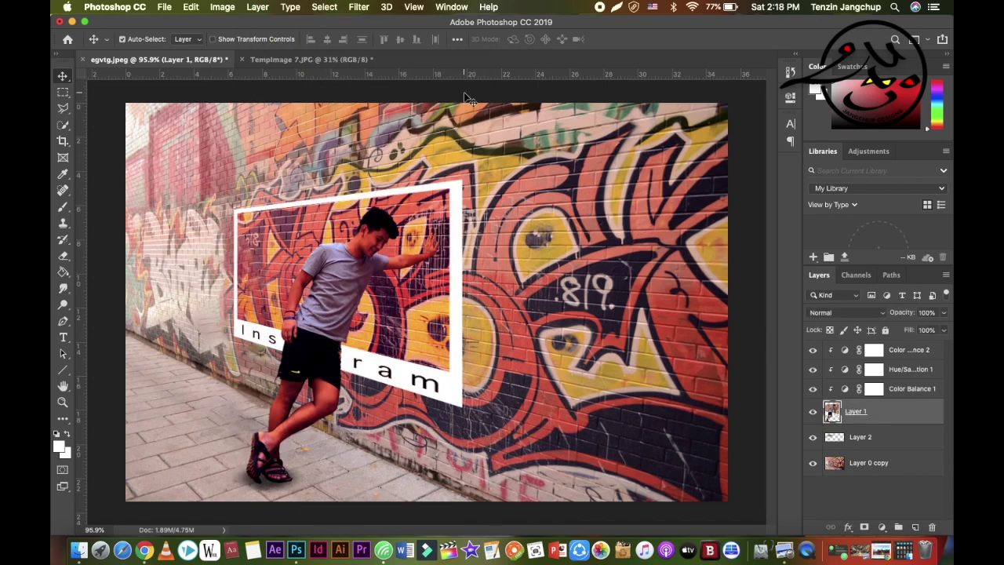
Select the man with Select > Subject and zoom in to check it.
click(315, 8)
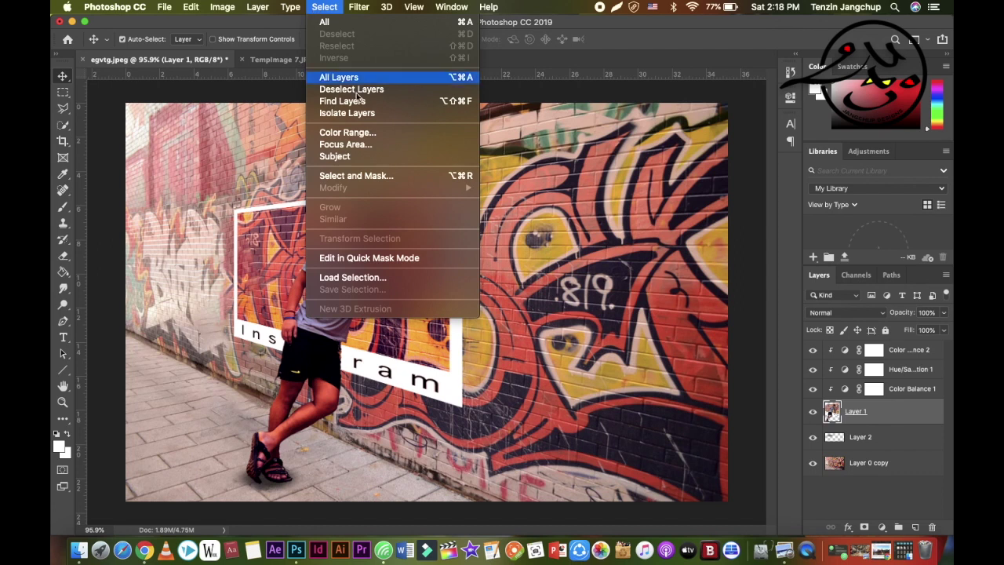
click(345, 158)
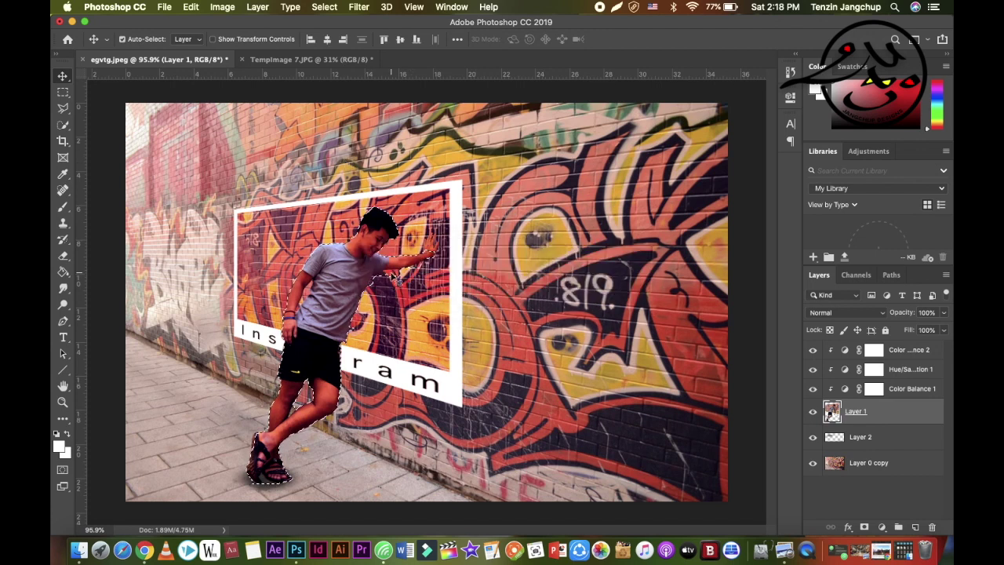
scroll(396, 279, up, 2)
scroll(395, 278, up, 2)
scroll(395, 279, up, 2)
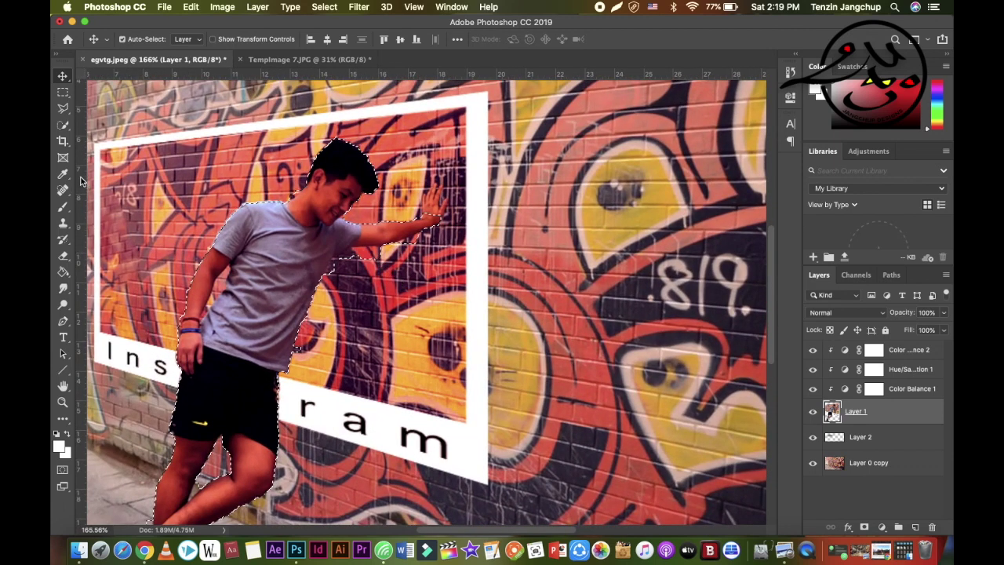
Subtract the wall under the raised arm and around the hand using Quick Selection.
click(64, 126)
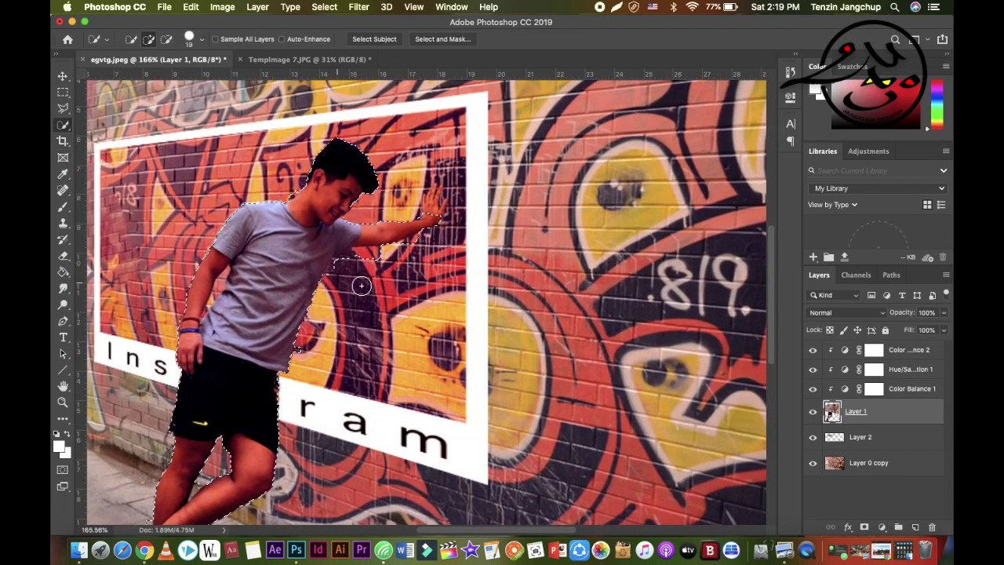
key(alt)
drag(370, 261, 357, 264)
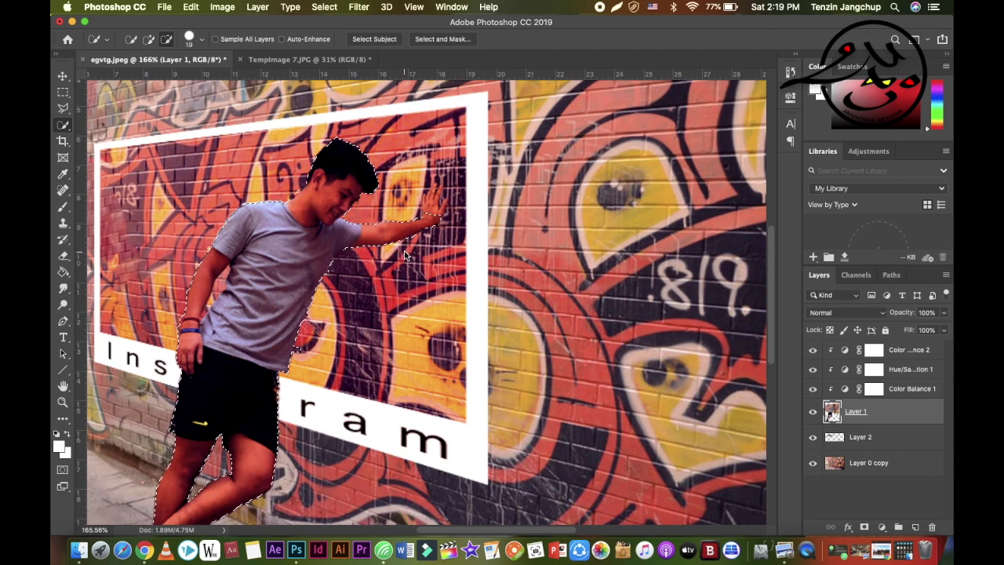
drag(433, 208, 441, 175)
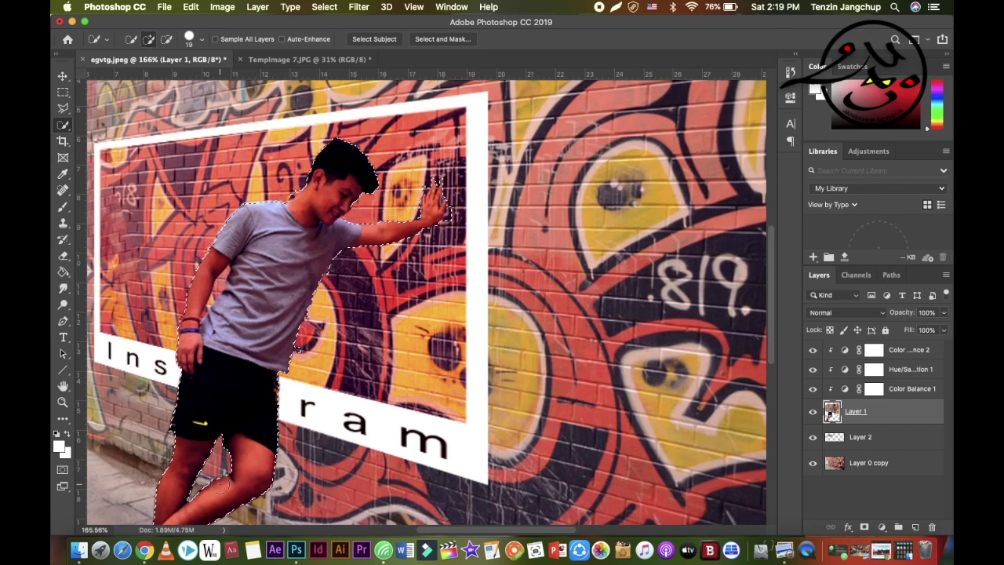
scroll(219, 482, down, 5)
scroll(219, 482, up, 3)
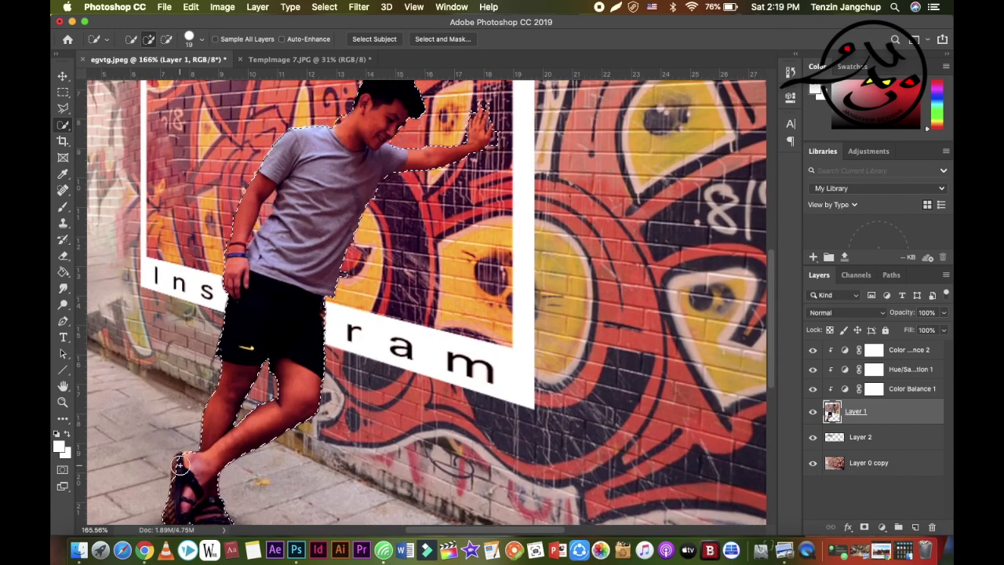
scroll(444, 306, down, 1)
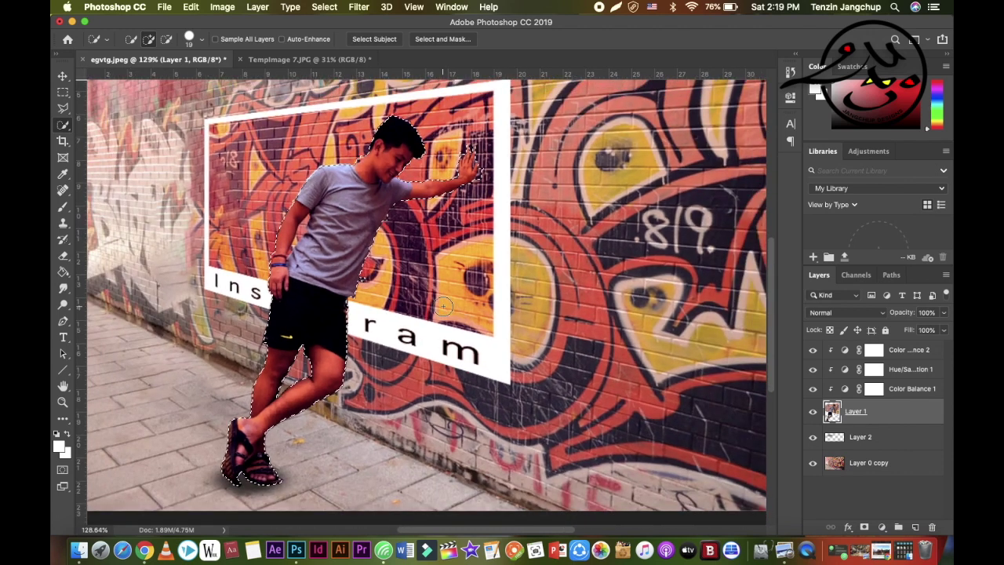
scroll(443, 306, down, 1)
Brighten the selected man with a Curves lift of about 76→103 and 202→221.
key(ctrl+m)
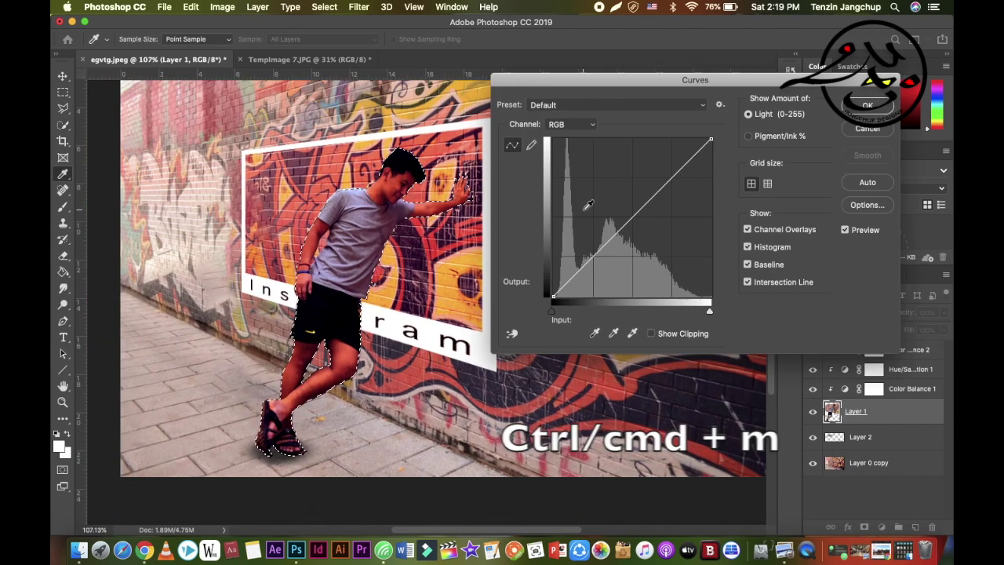
drag(615, 235, 596, 222)
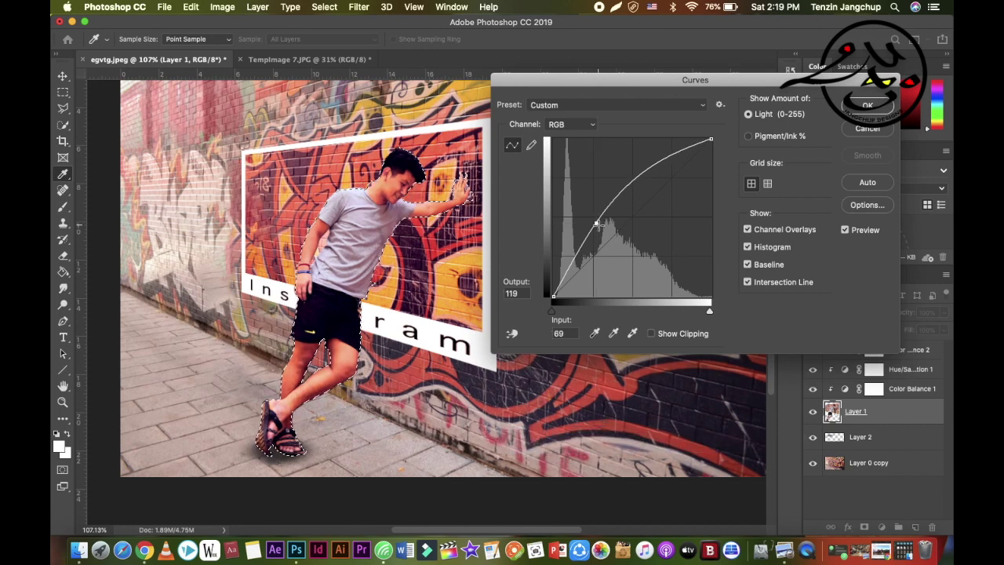
drag(597, 224, 602, 231)
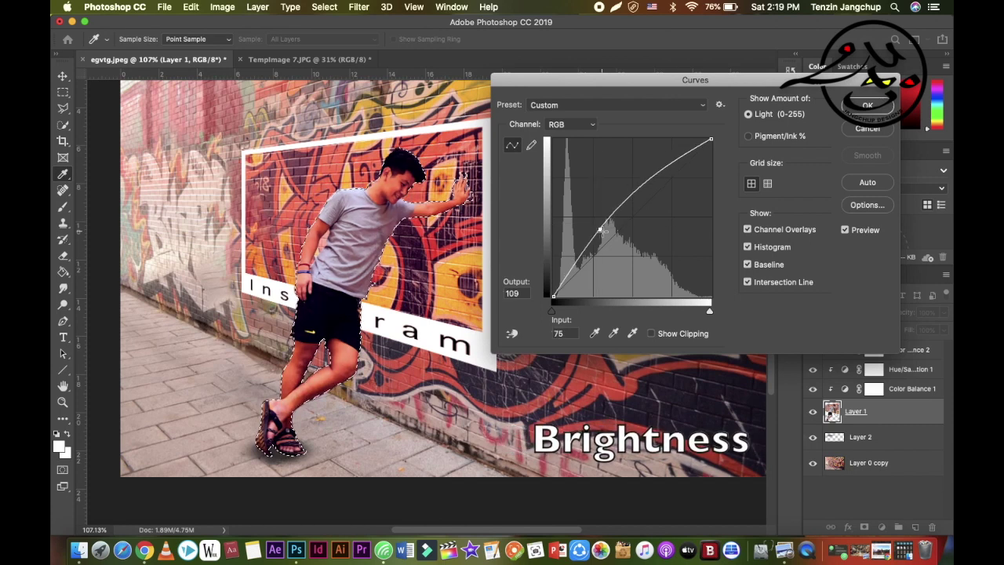
mouse_move(603, 230)
mouse_down()
mouse_move(642, 280)
mouse_move(626, 282)
mouse_move(678, 159)
mouse_up()
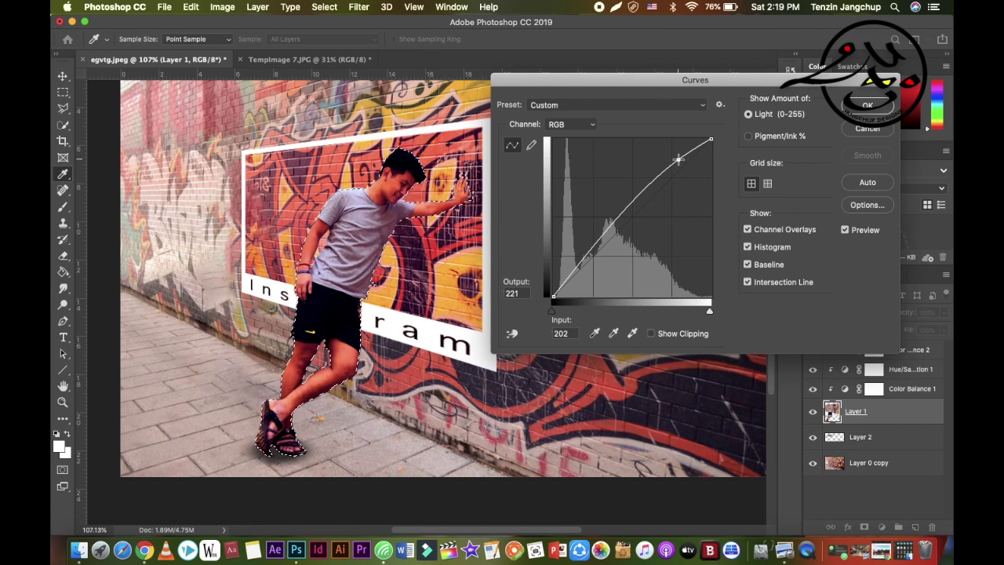
click(869, 104)
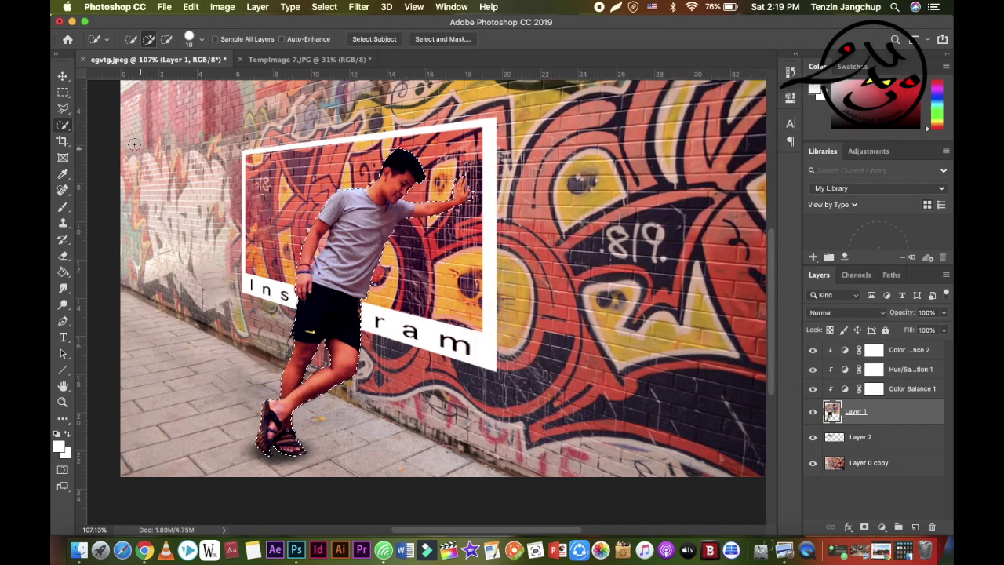
Deselect the man and zoom out to view the whole composite.
click(63, 92)
key(ctrl+d)
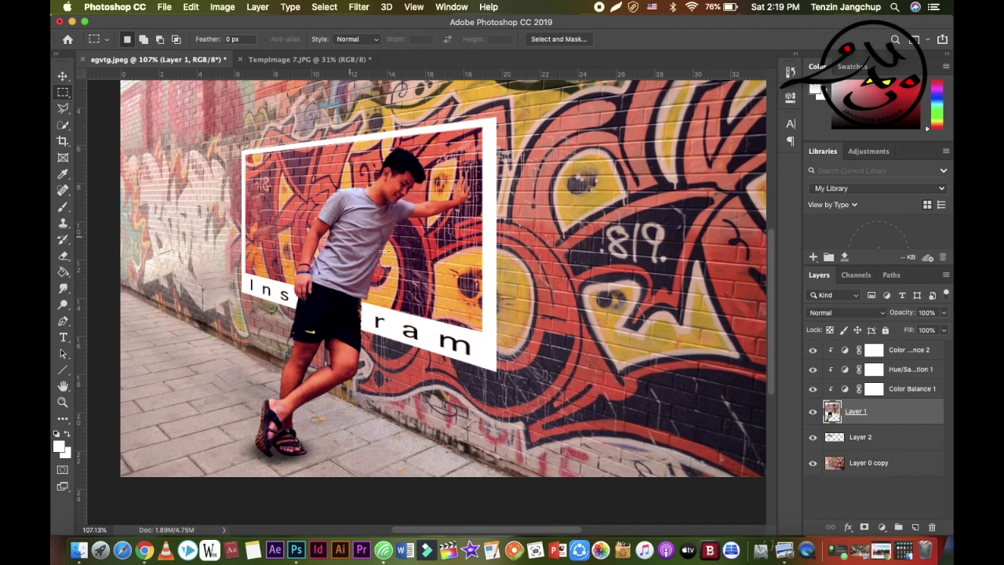
scroll(385, 252, down, 3)
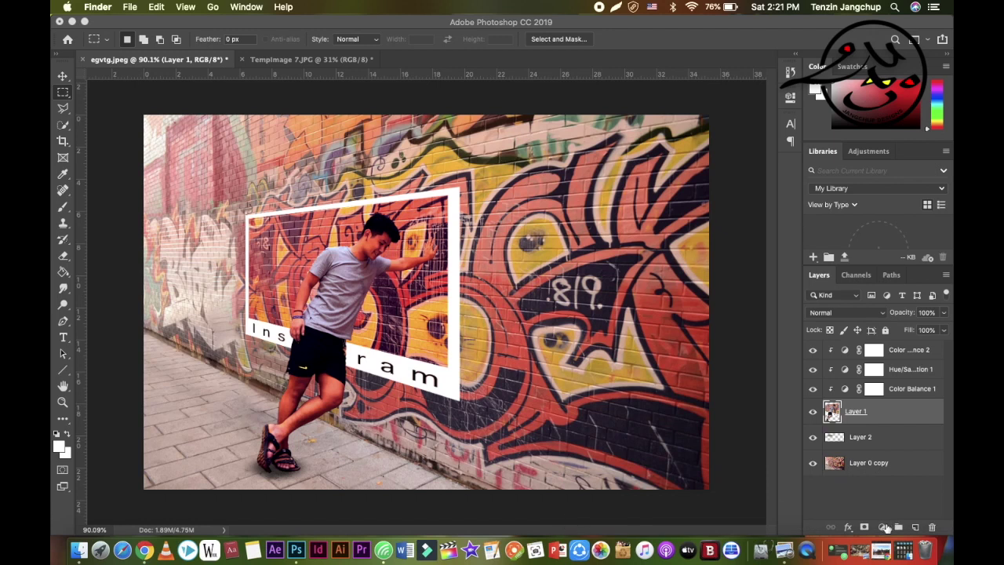
click(882, 528)
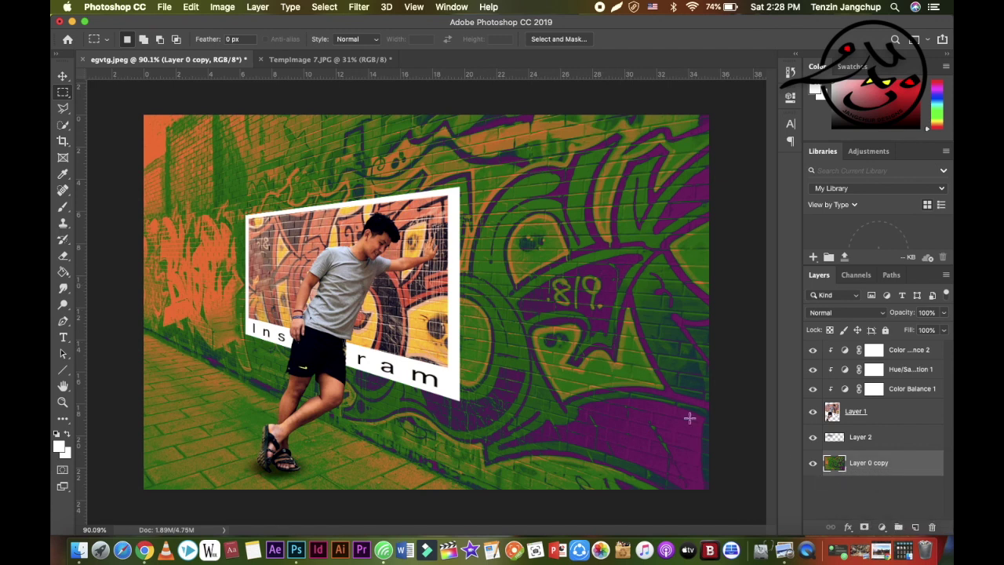
Apply a Gradient Map to the background, previewing black-to-white then plain white presets.
click(213, 8)
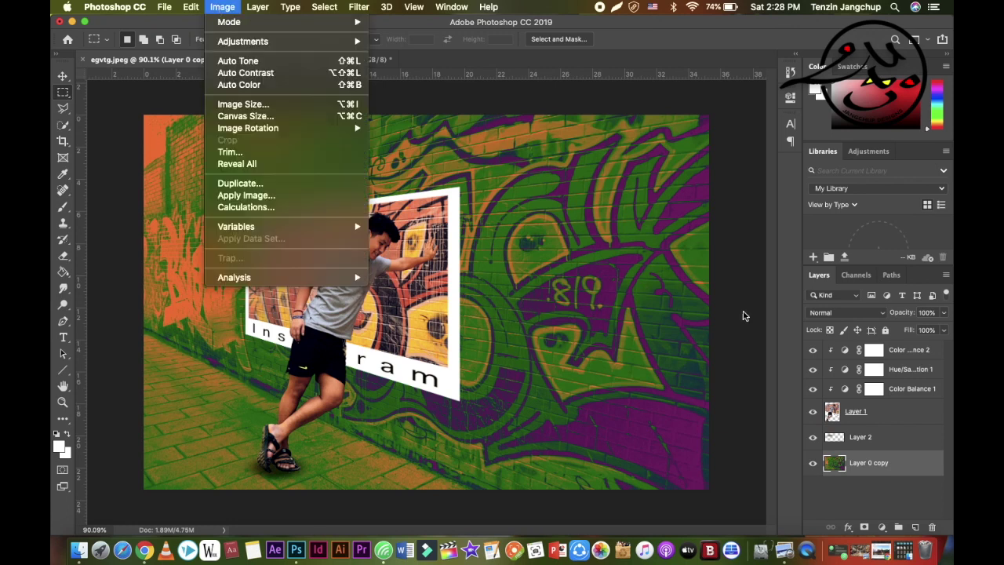
click(869, 469)
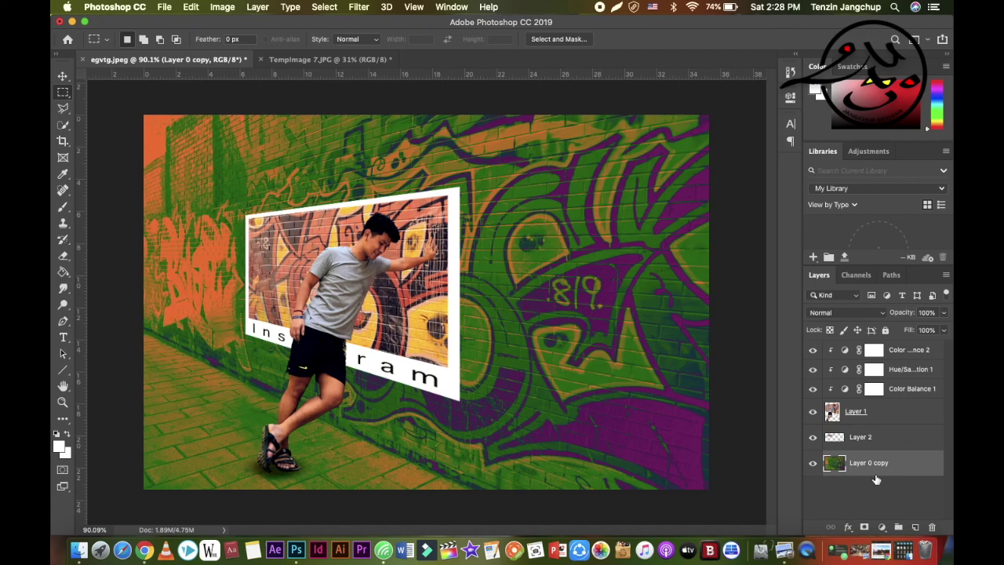
click(233, 10)
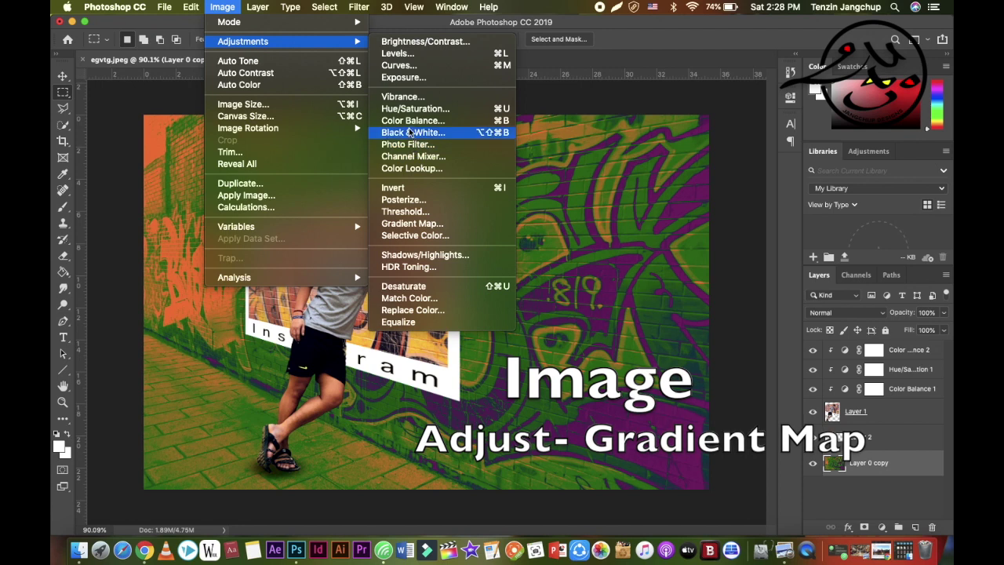
click(430, 226)
click(554, 187)
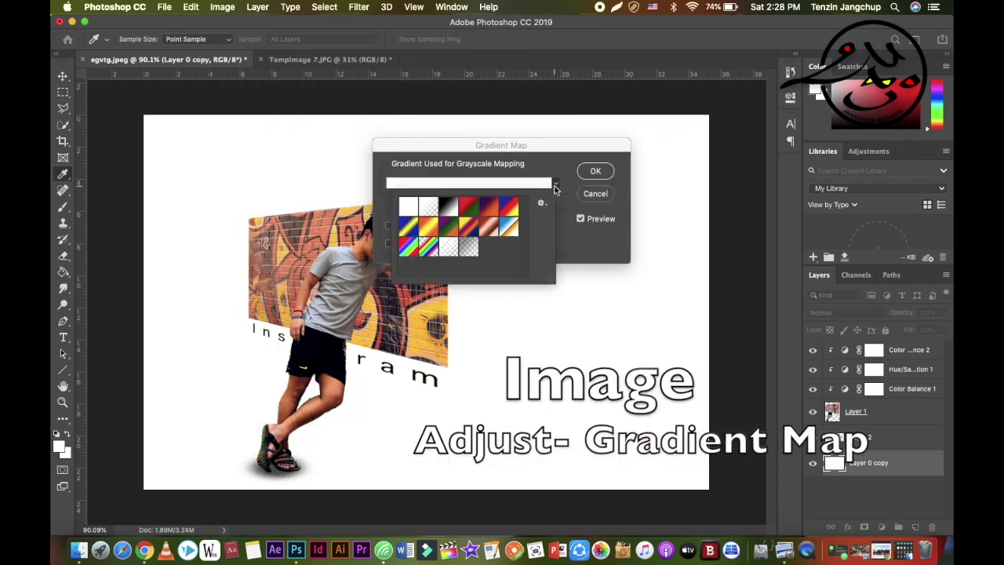
click(448, 207)
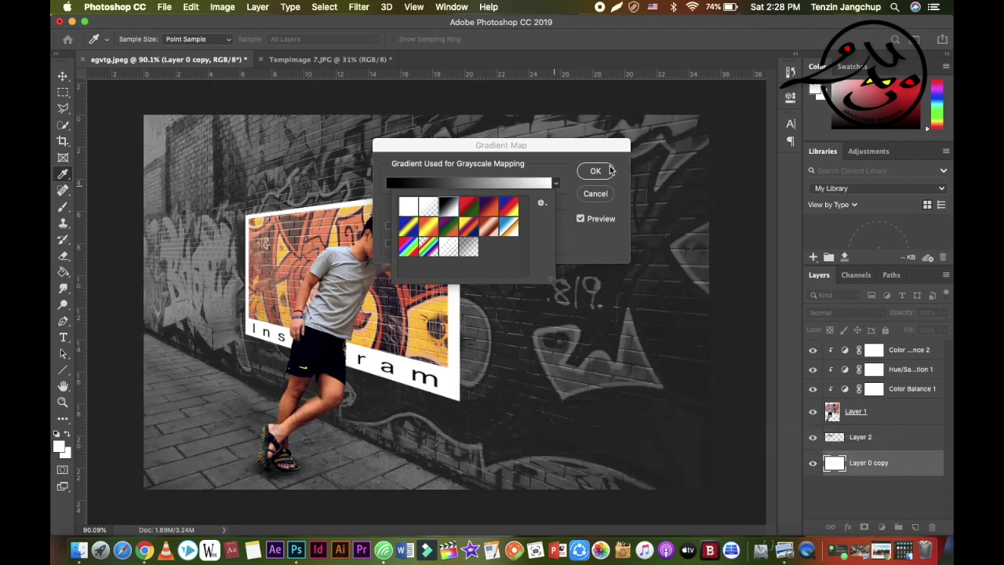
key(Left)
key(Left)
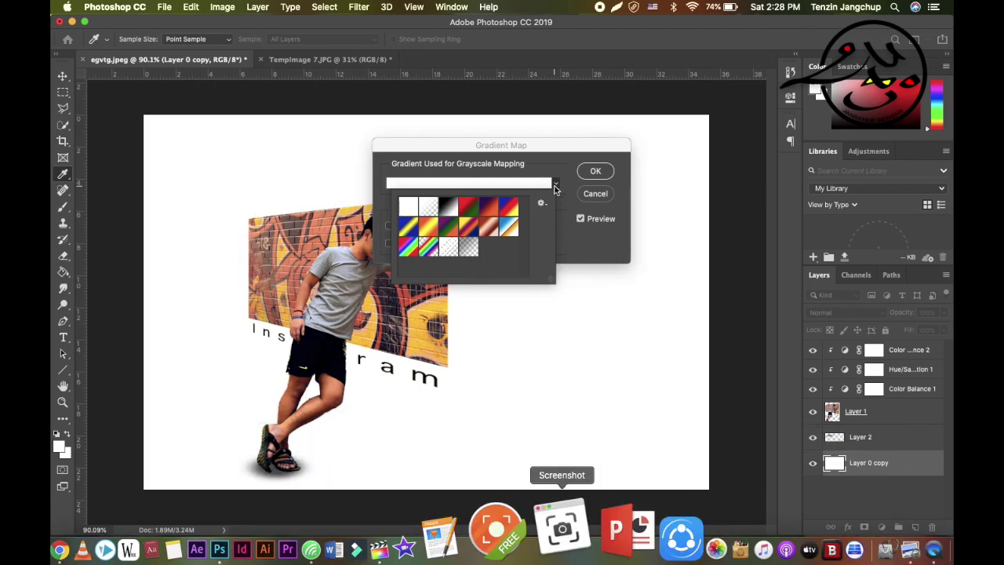